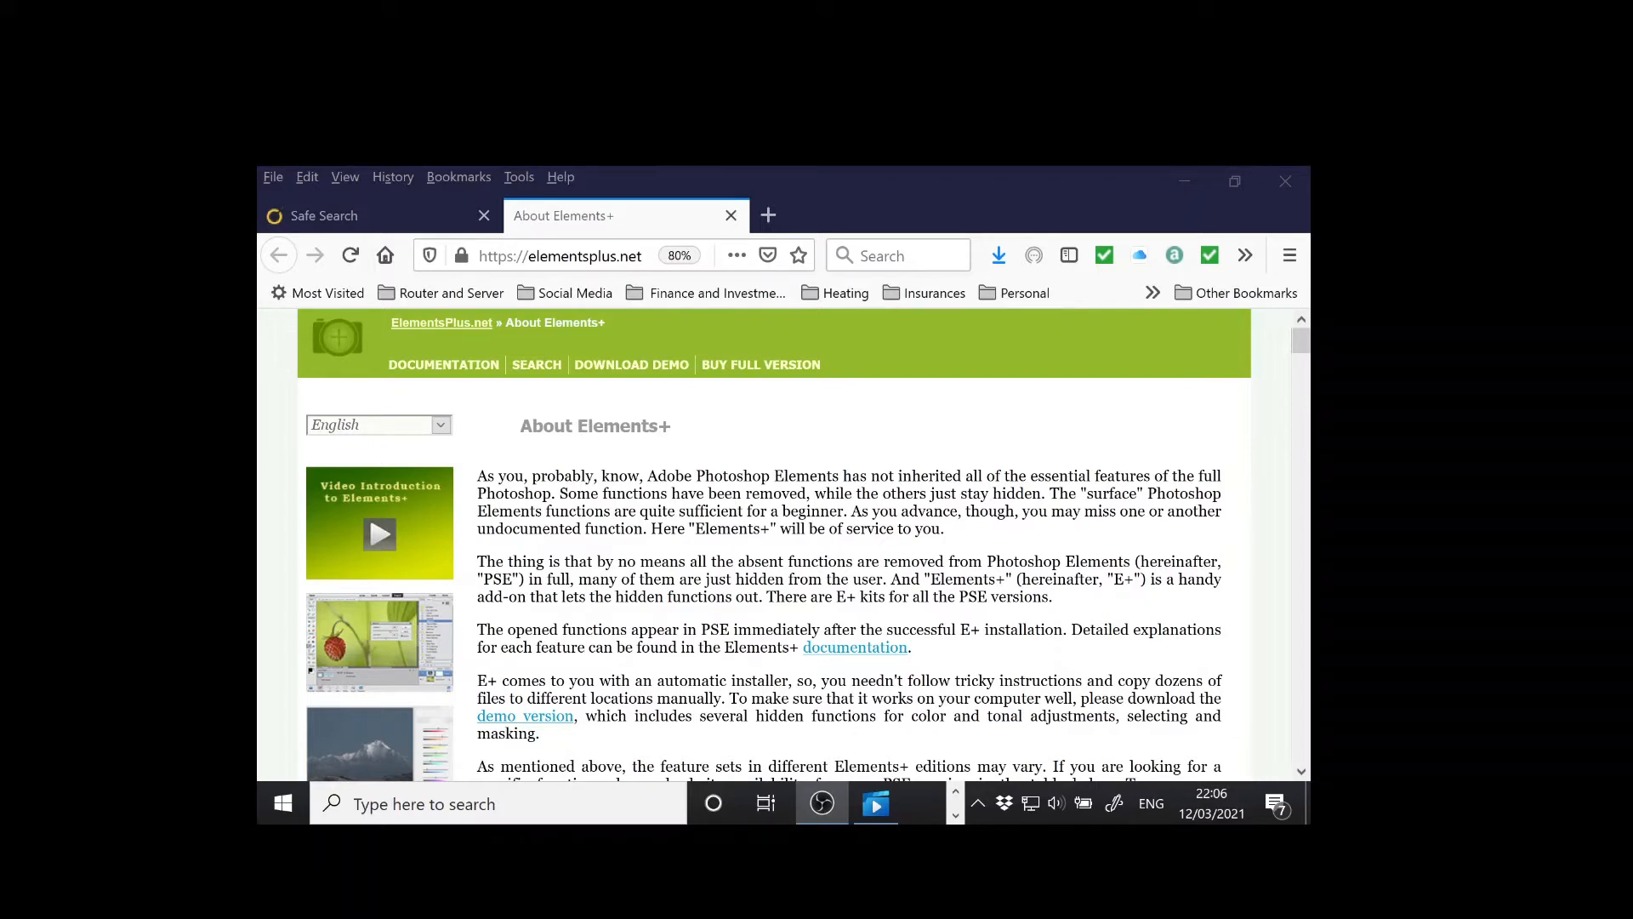
Examine the Elements+ feature availability table for the different Photoshop Elements versions
scroll(1302, 674, "down", 1)
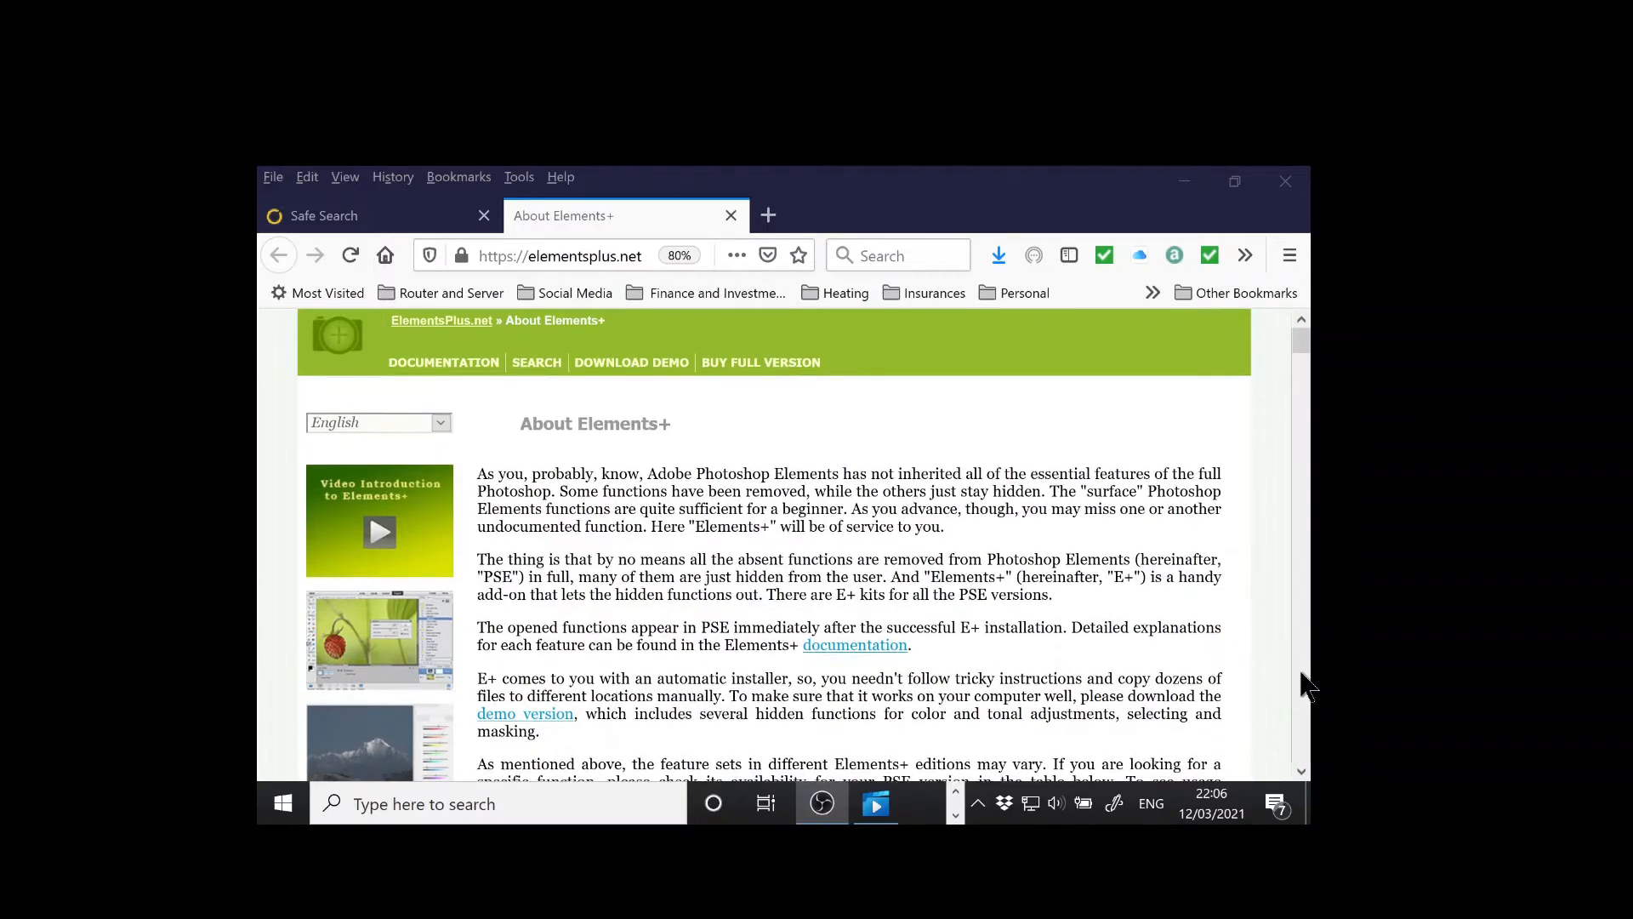
scroll(1302, 674, "down", 5)
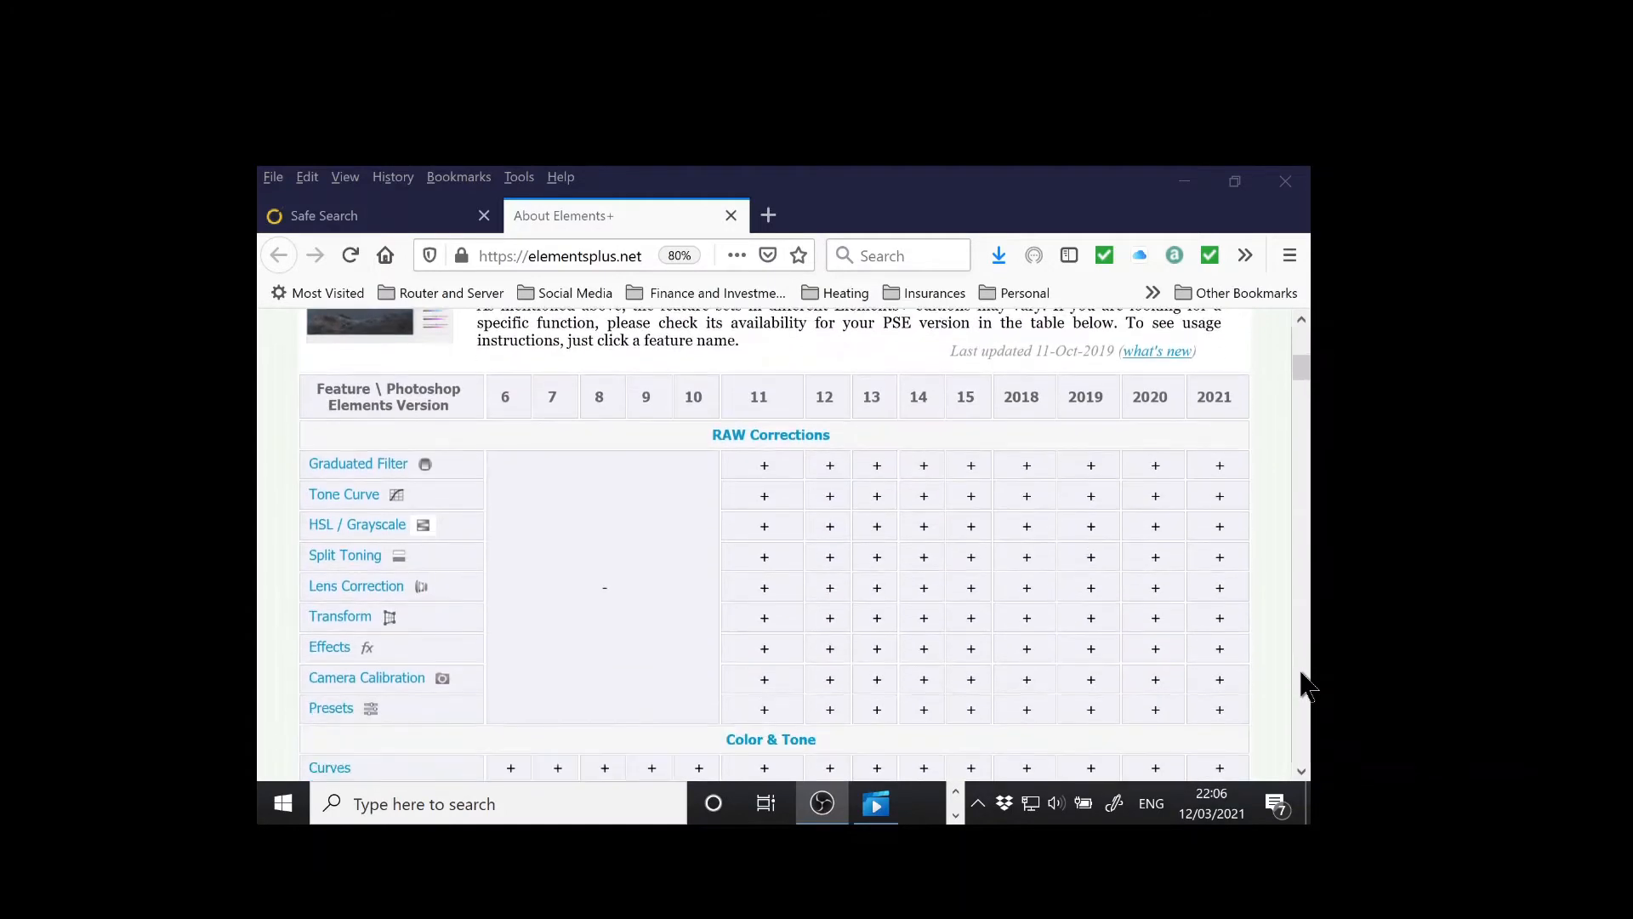
scroll(1307, 685, "down", 1)
scroll(1307, 685, "up", 1)
scroll(1304, 683, "down", 6)
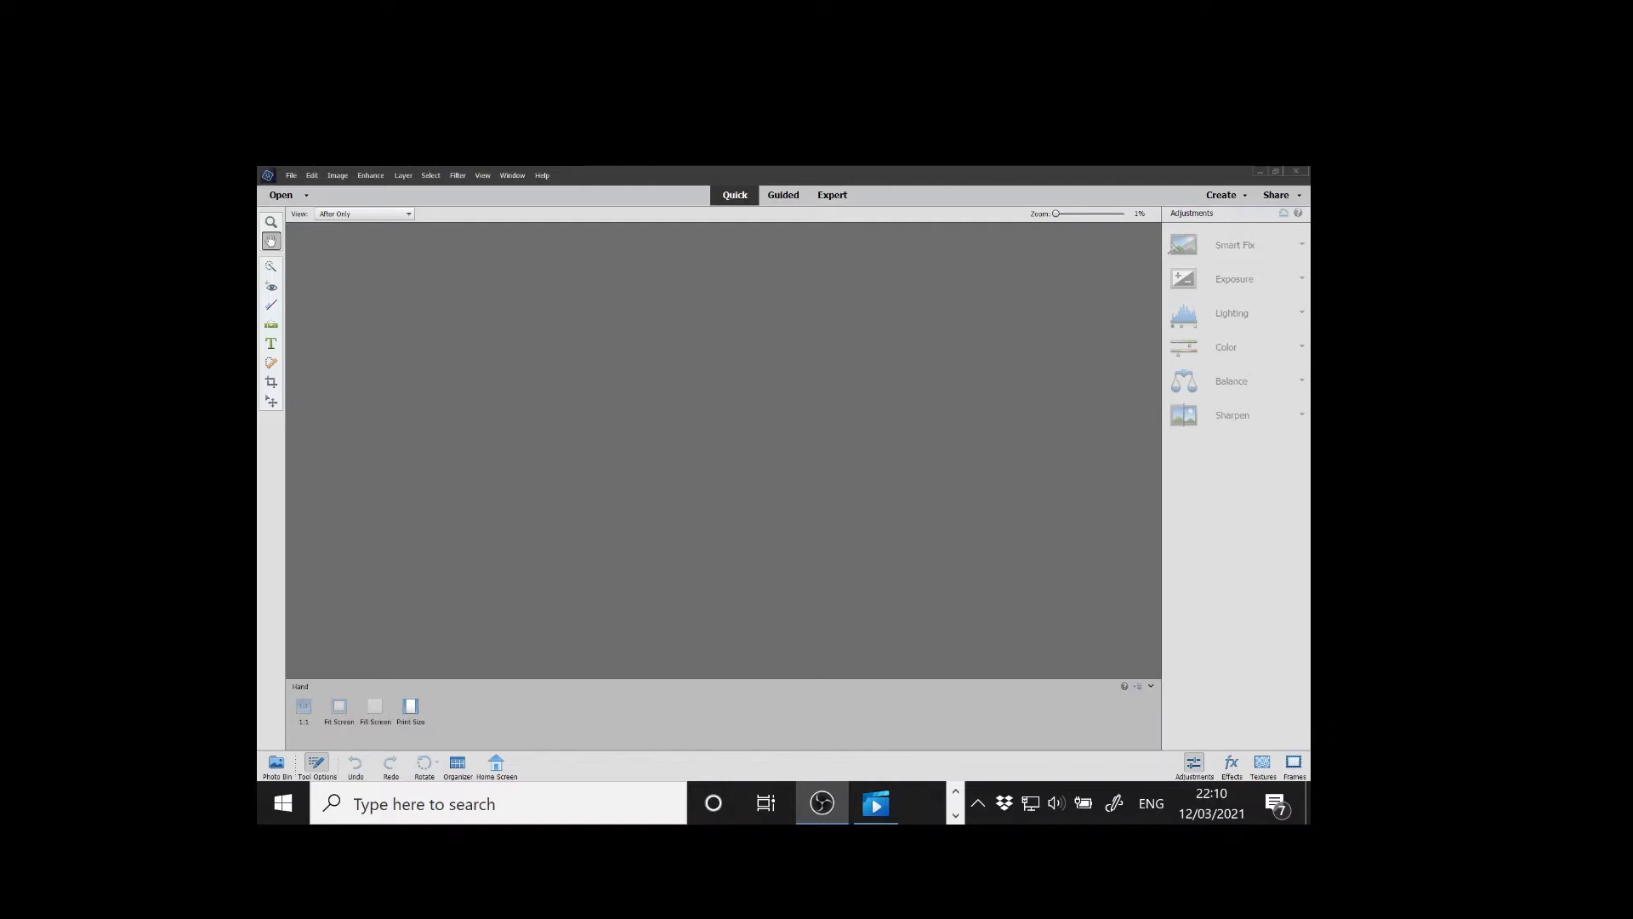
Switch to Expert mode and swap the foreground and background colours twice, ending with white foreground and black background
left_click(828, 195)
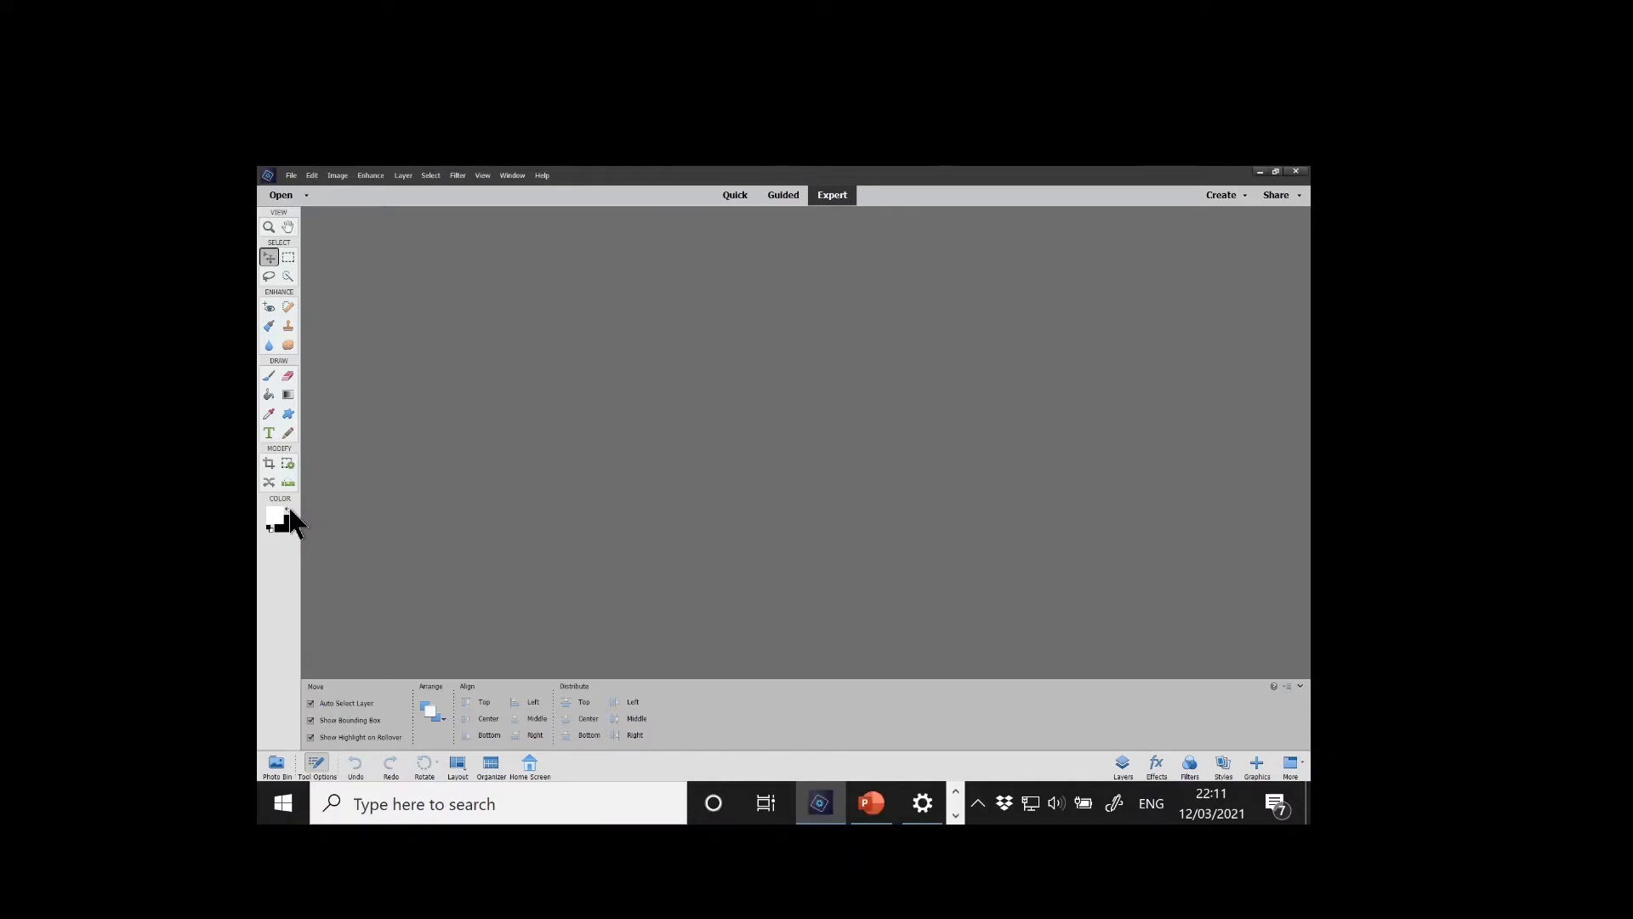
left_click(291, 509)
left_click(289, 509)
Start a new blank file with the Custom document type and its dimensions in pixels
left_click(291, 177)
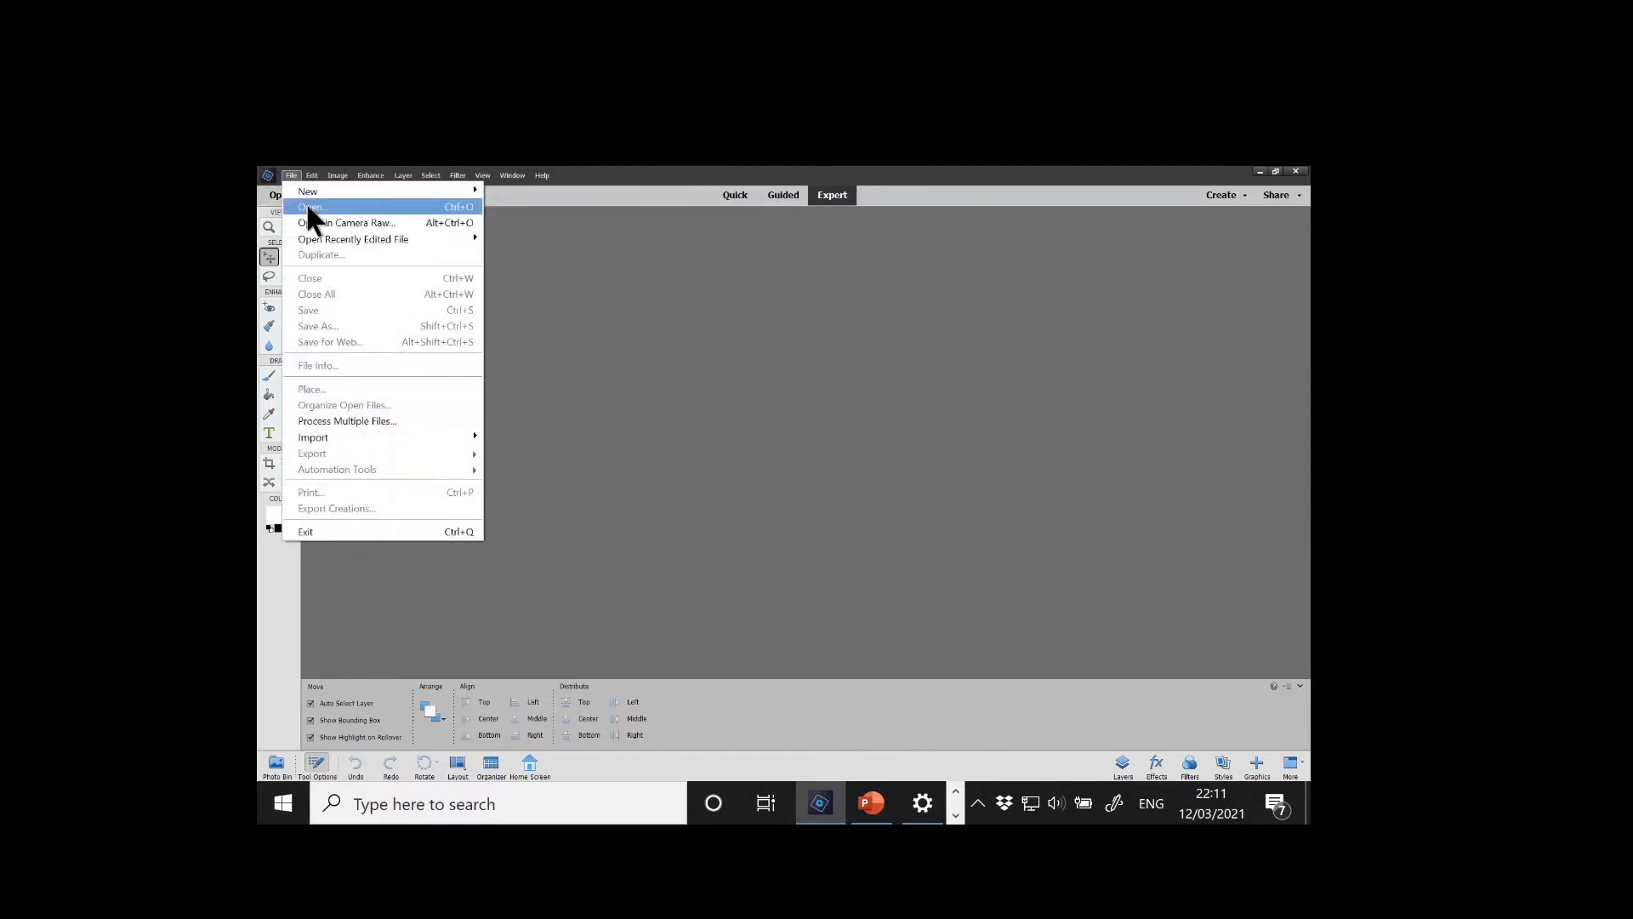
mouse_move(310, 191)
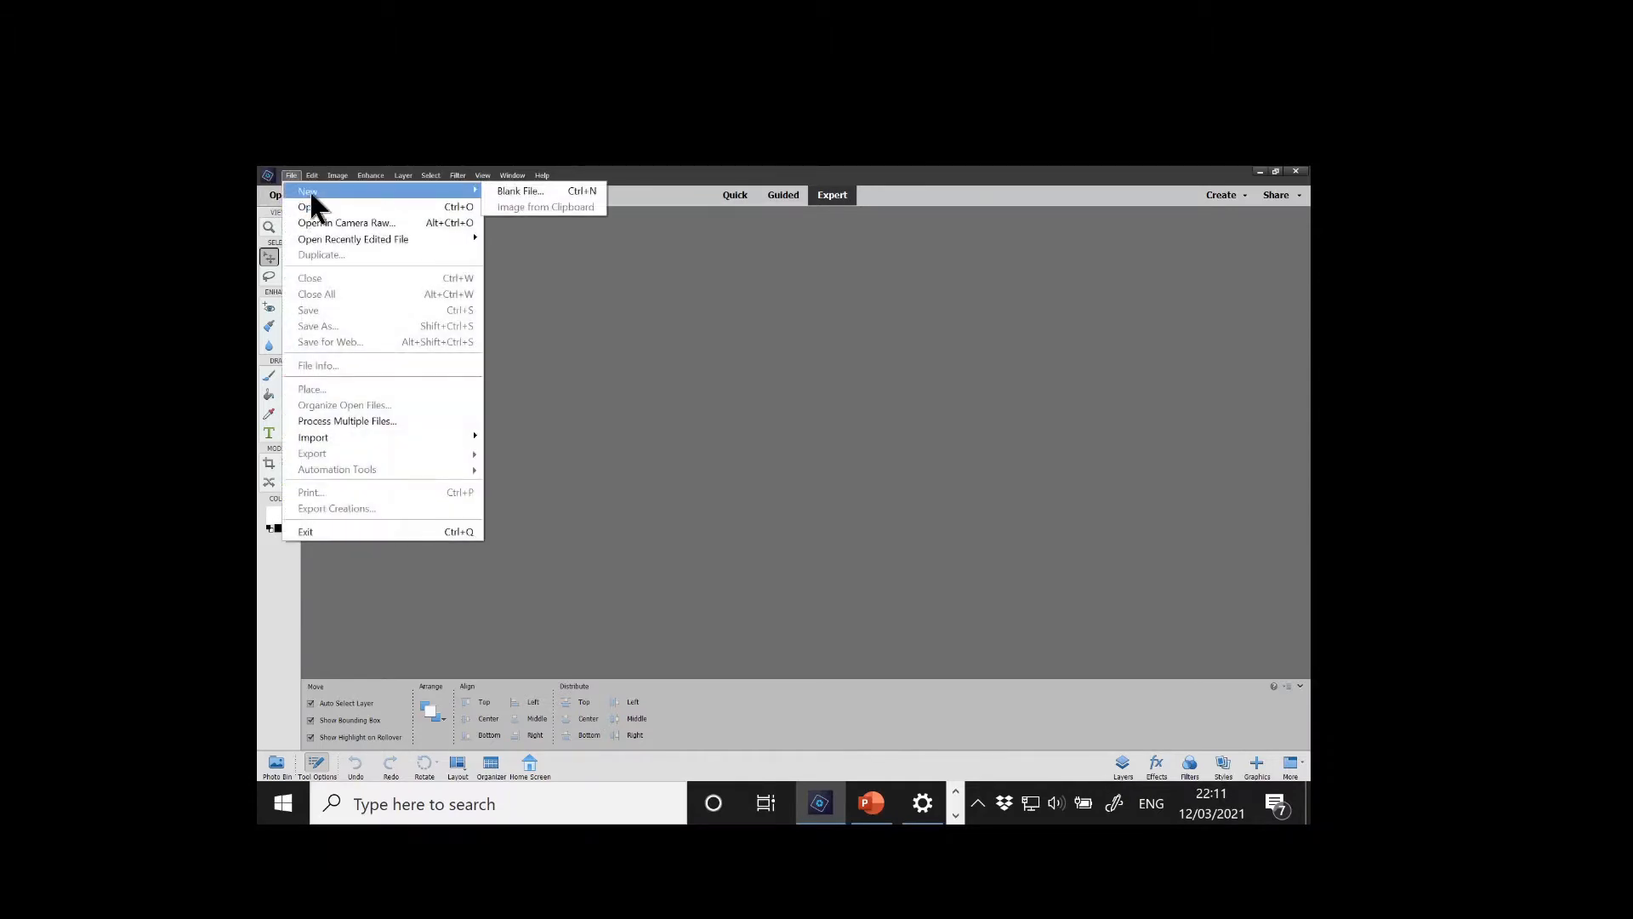
left_click(525, 191)
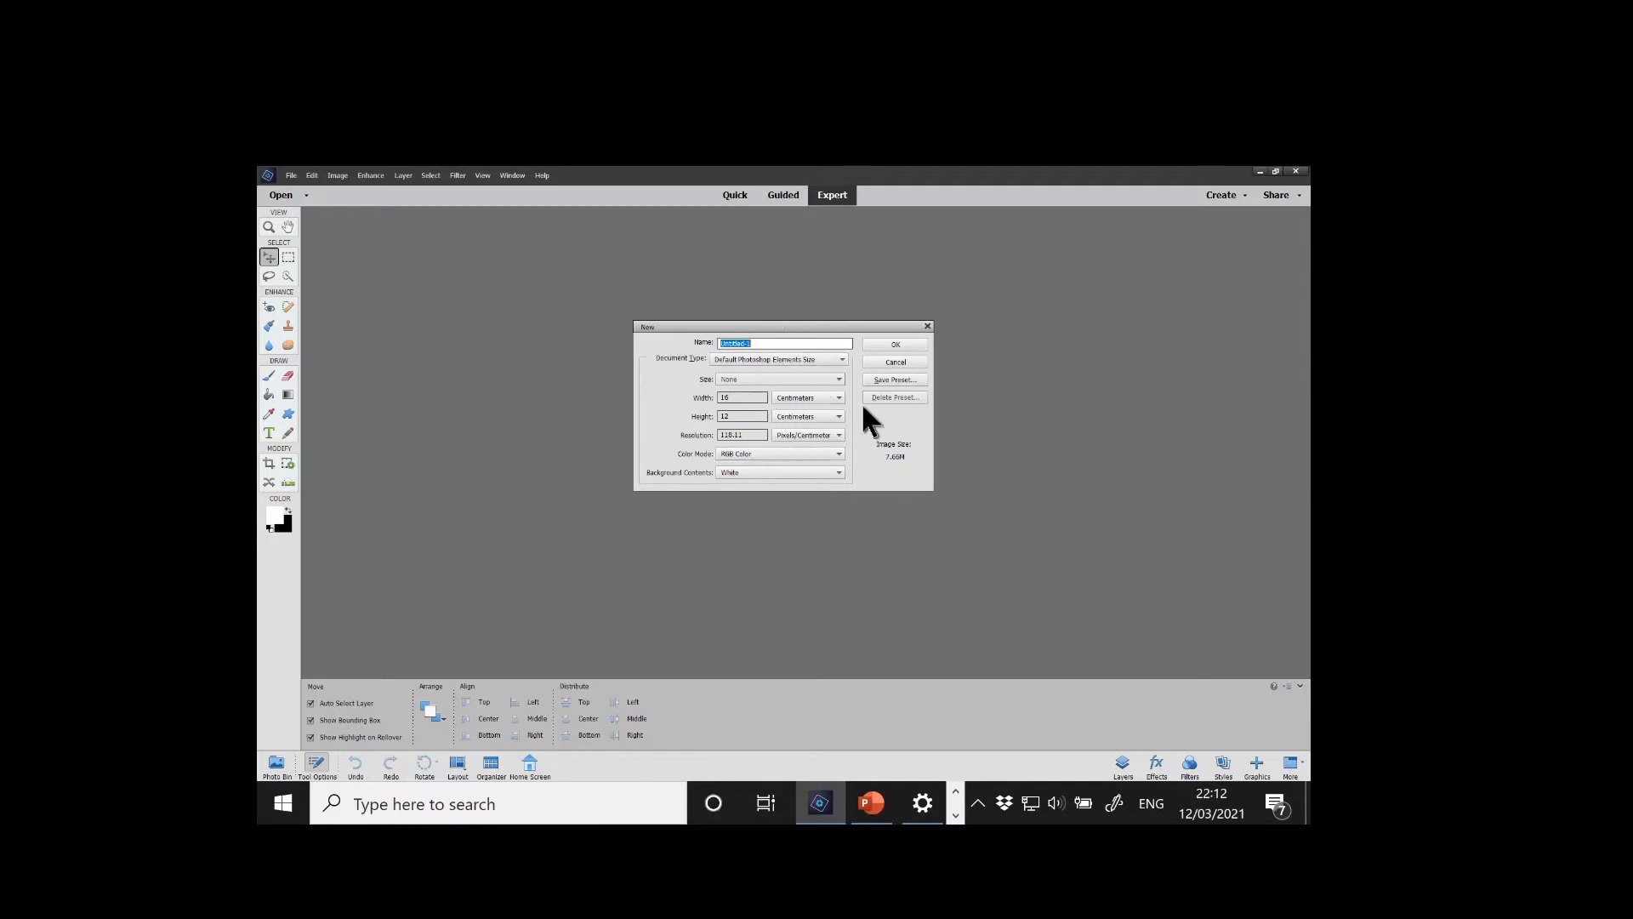
left_click(842, 358)
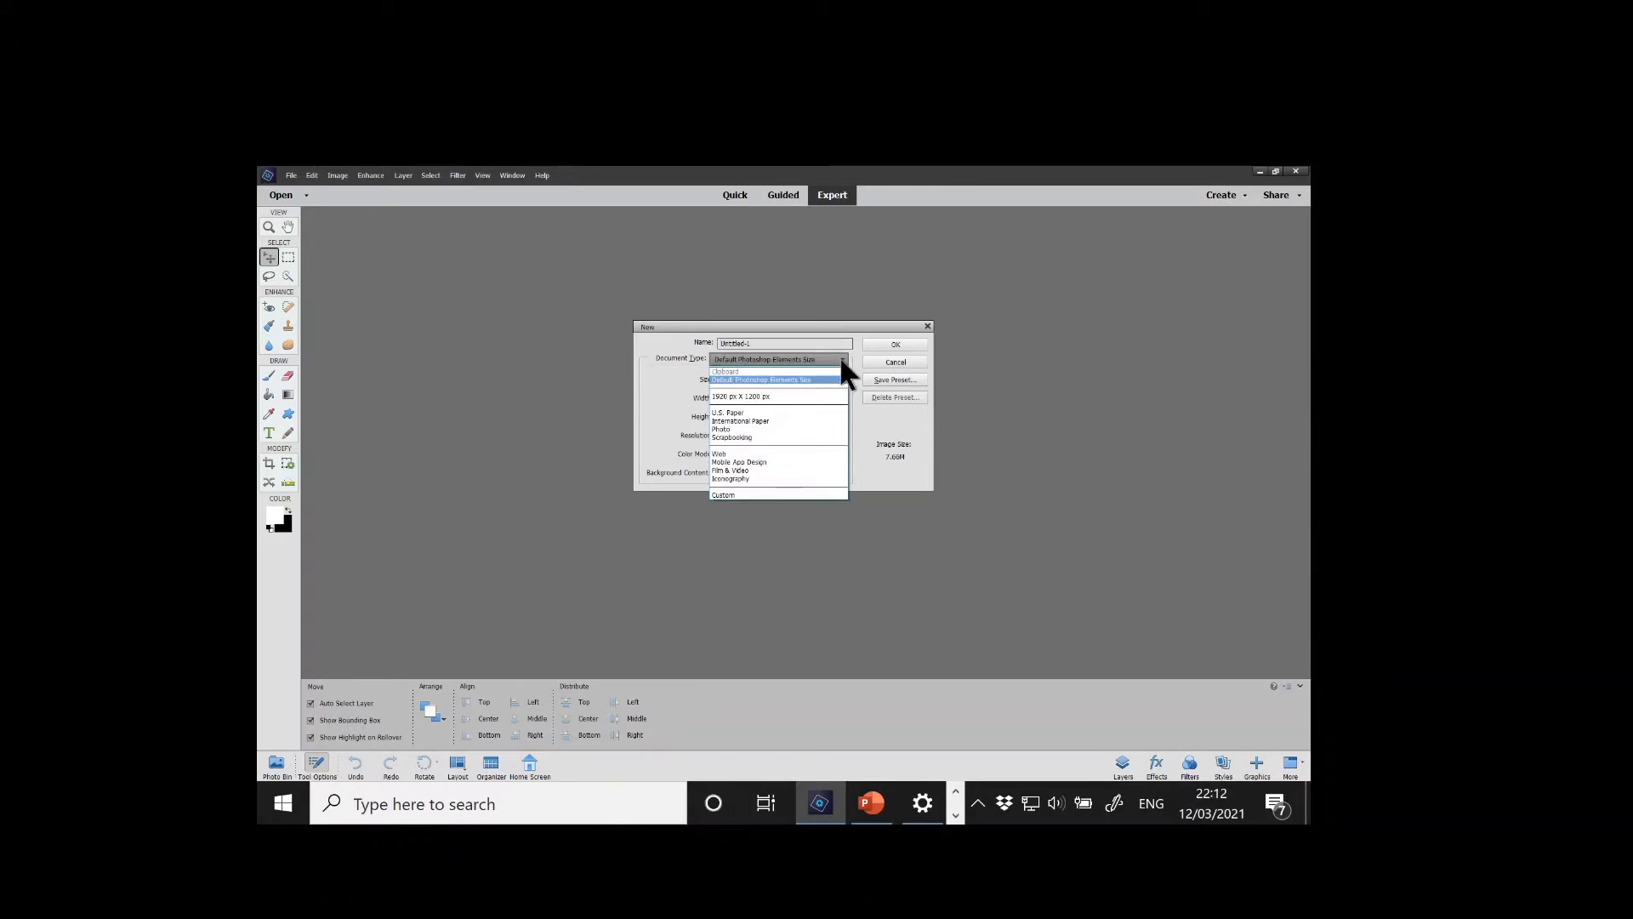
left_click(737, 496)
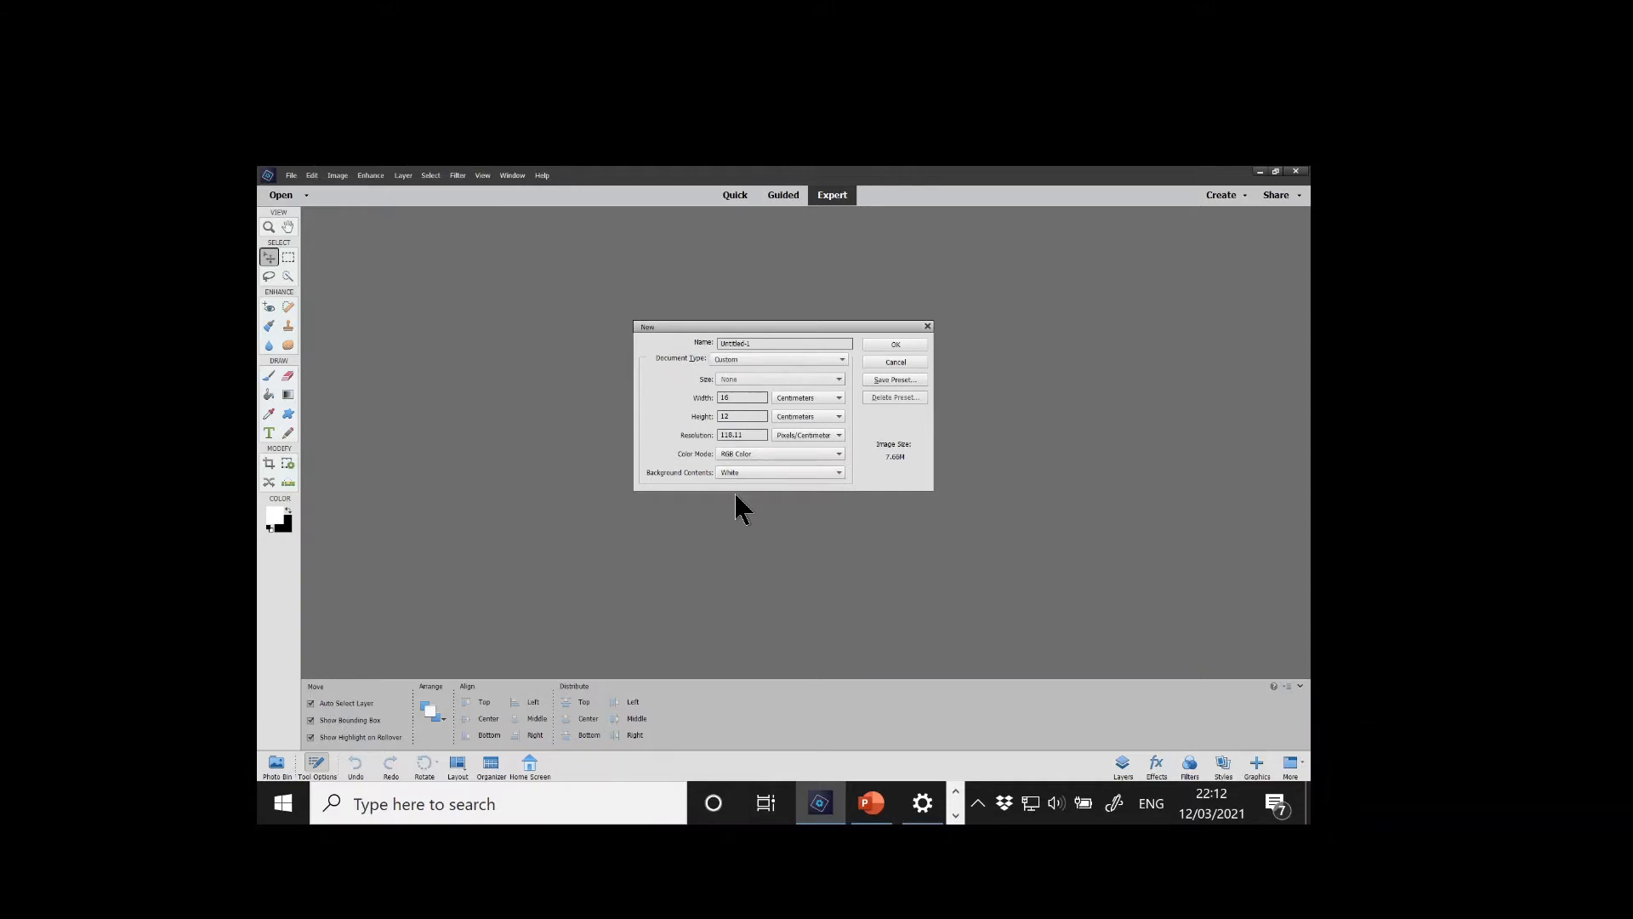
left_click(838, 397)
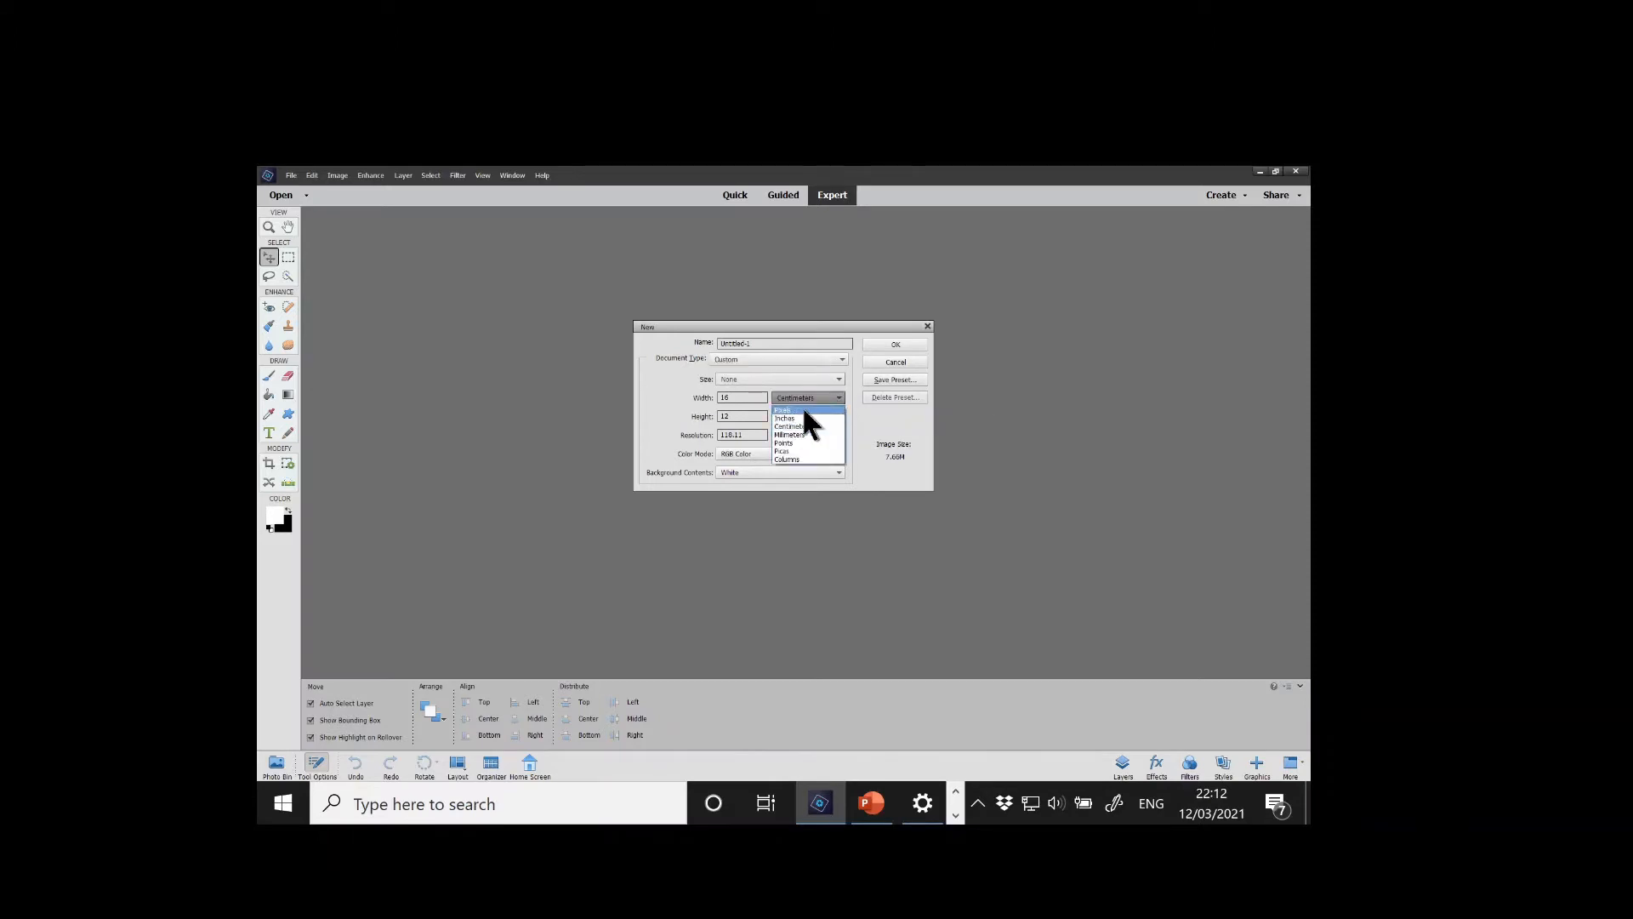
left_click(805, 411)
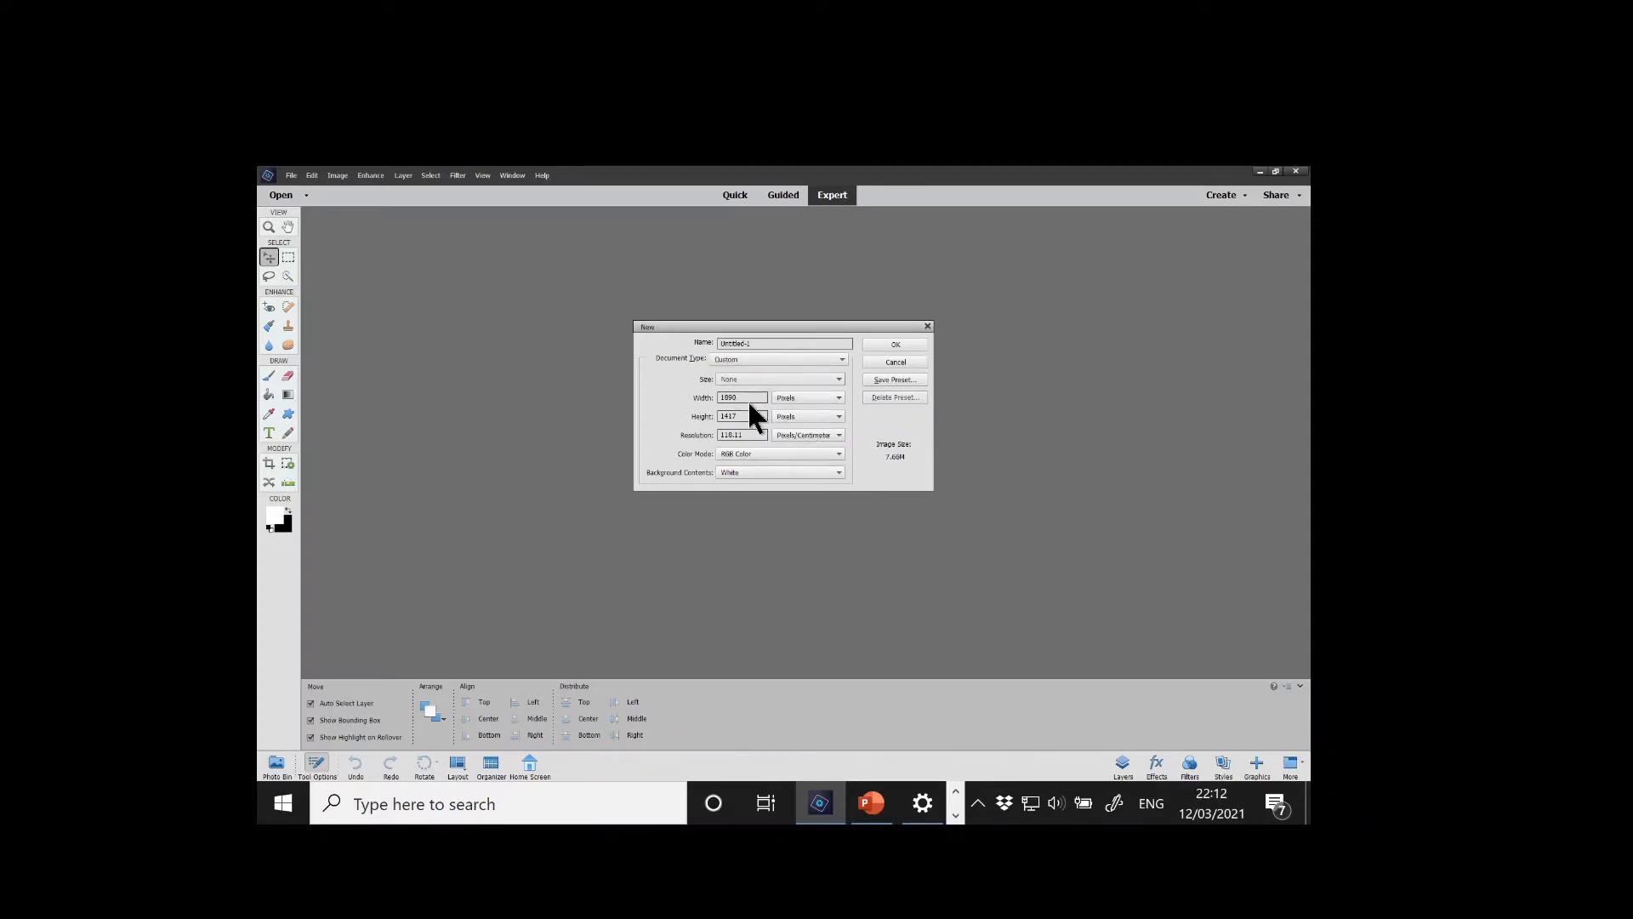
Set the new file's width to 1920 pixels and its height to 1200 pixels
left_click_drag(743, 398, 717, 397)
type("1920")
left_click(743, 418)
double_click(743, 418)
type("1200")
Set the resolution unit to Pixels/Inch and the background contents to Background Color
left_click(837, 434)
left_click(801, 448)
left_click(839, 473)
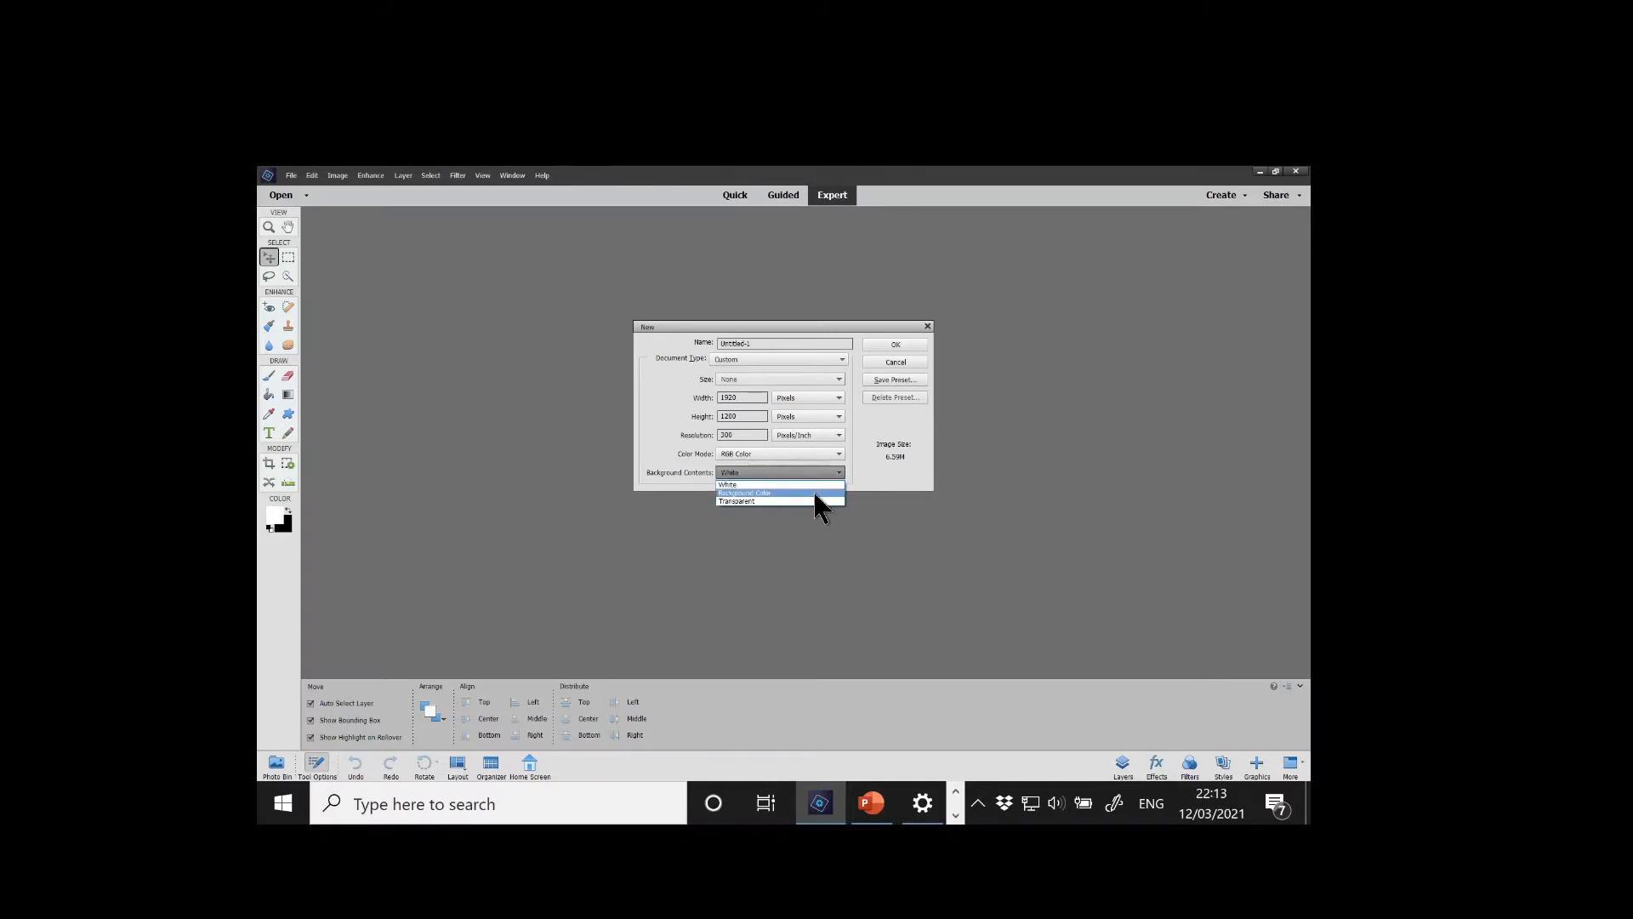
left_click(816, 494)
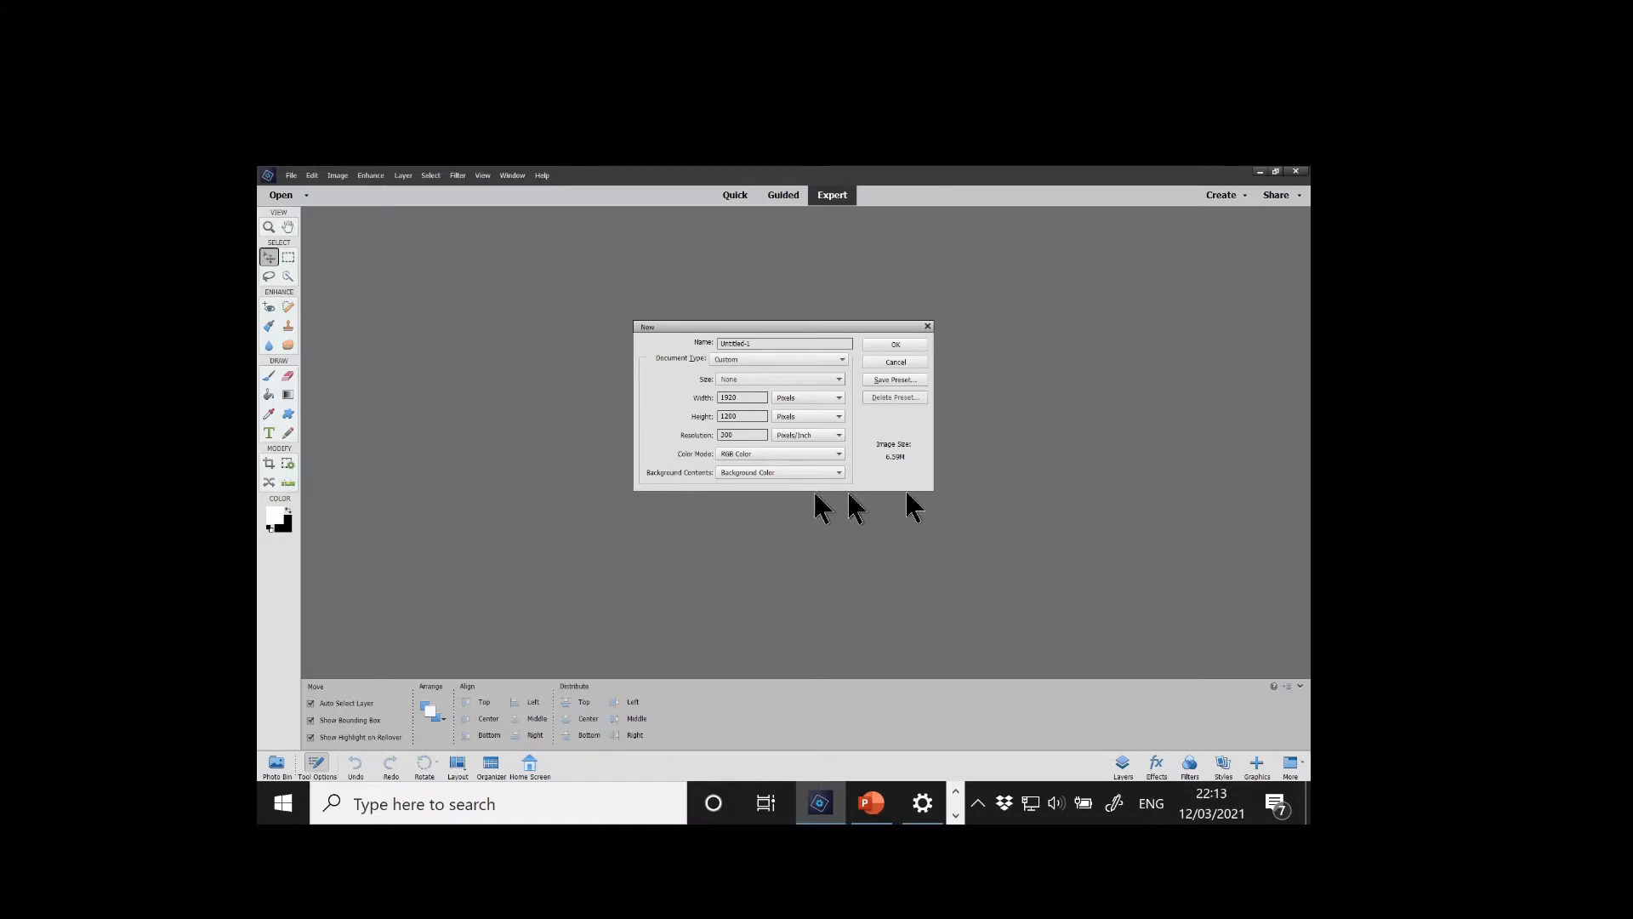
Save the settings as a document preset named "1920 px X 1200 px New" and create the file from it
left_click(901, 382)
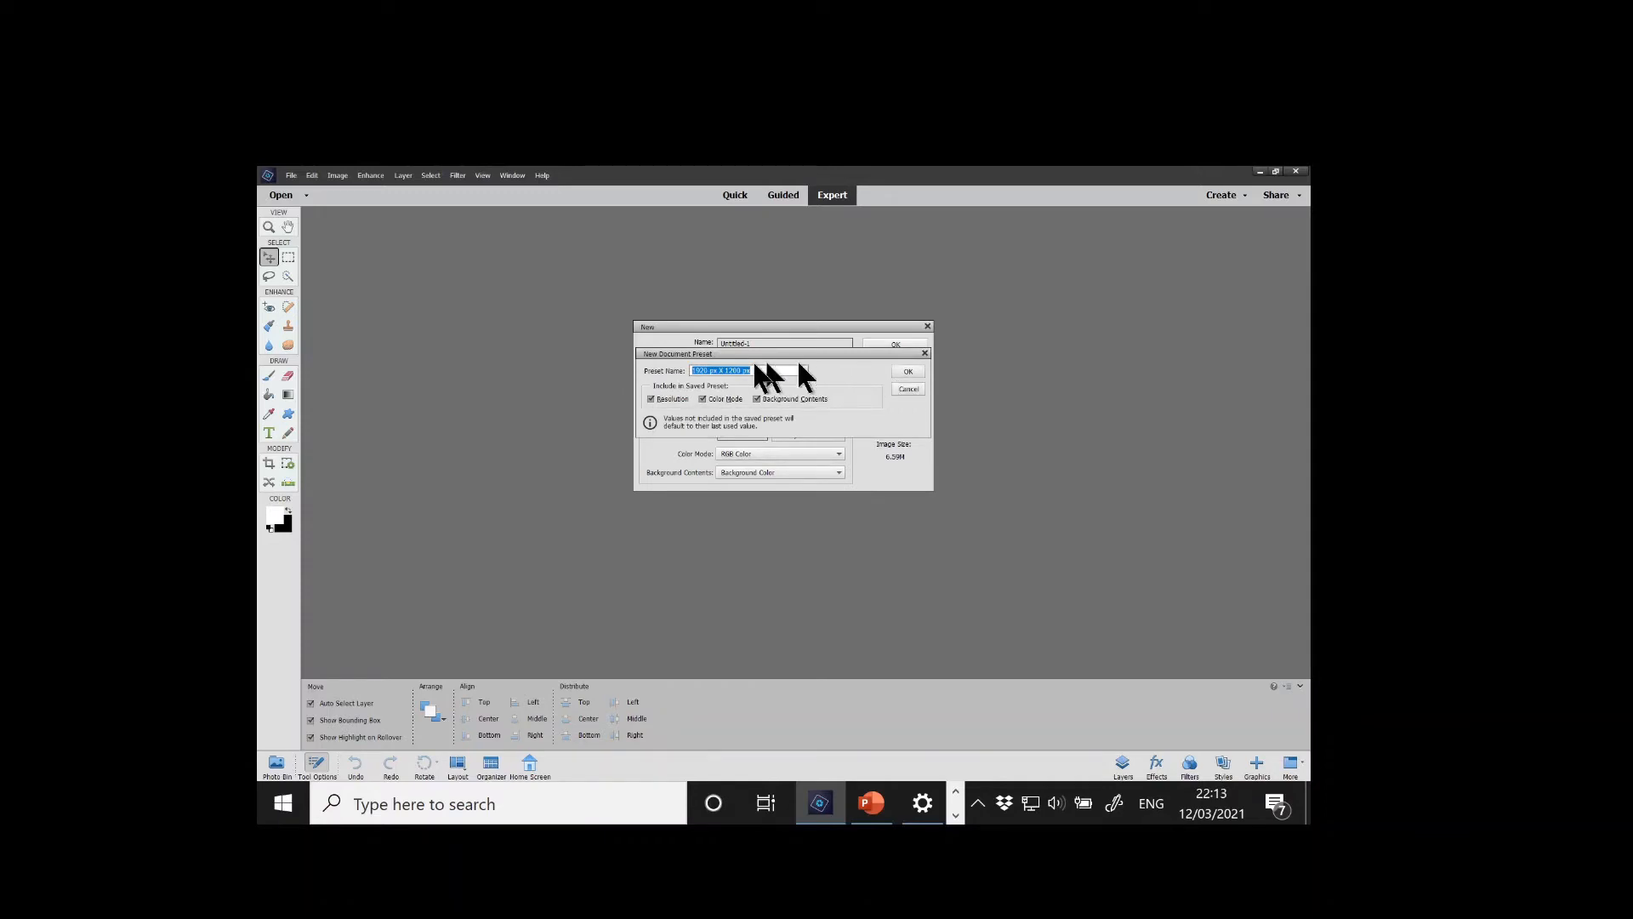
left_click(752, 370)
left_click(908, 373)
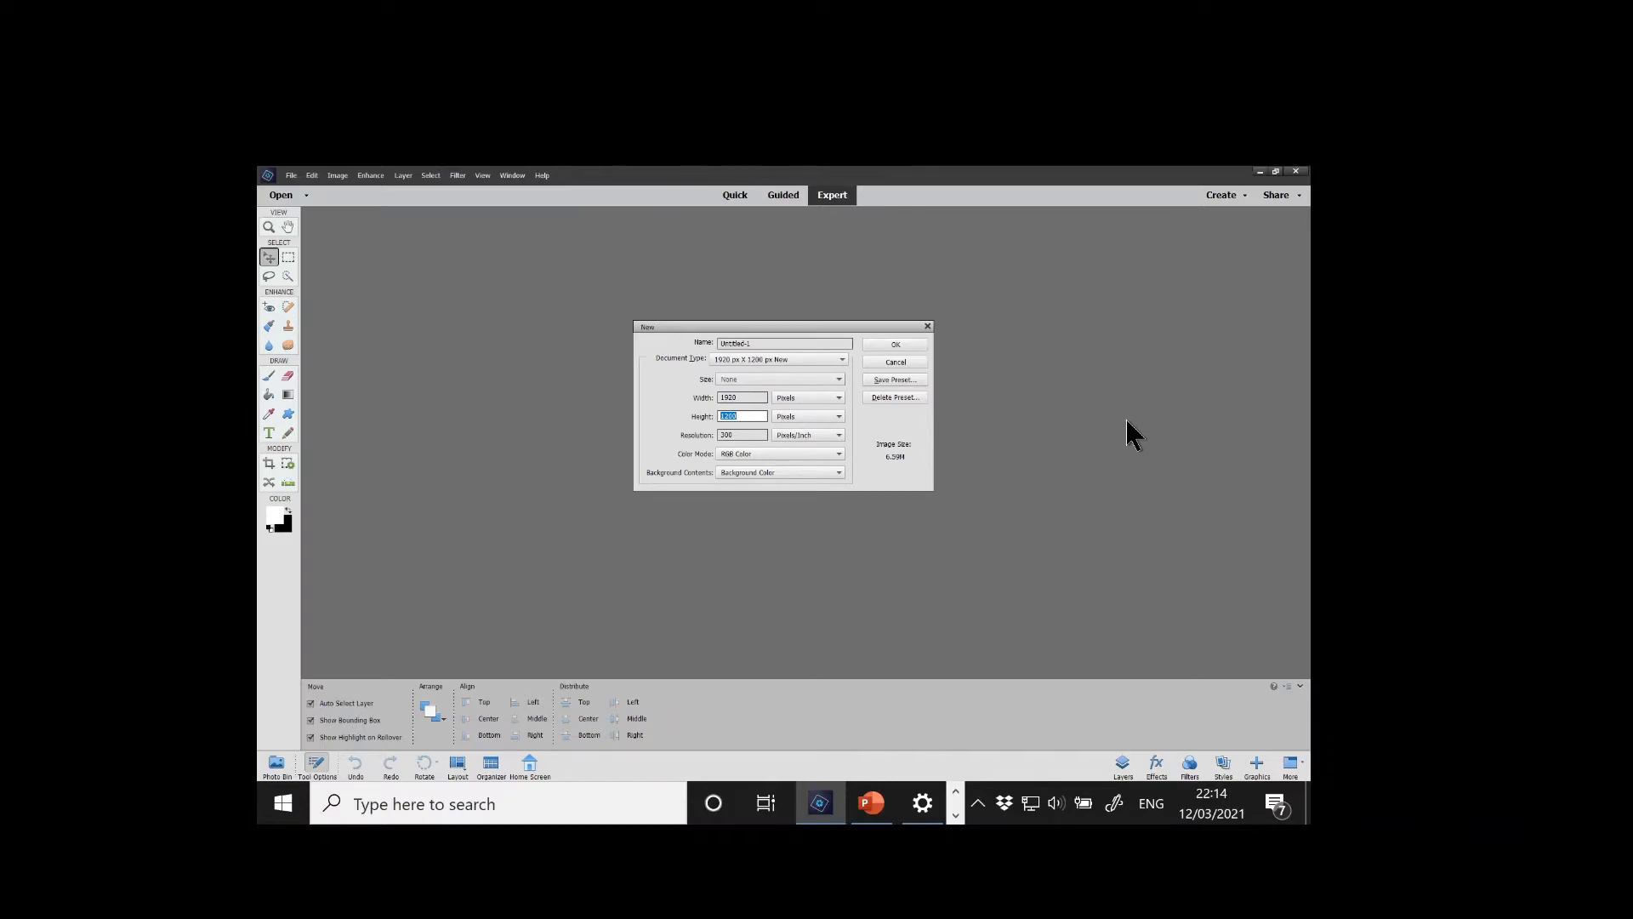
left_click(896, 345)
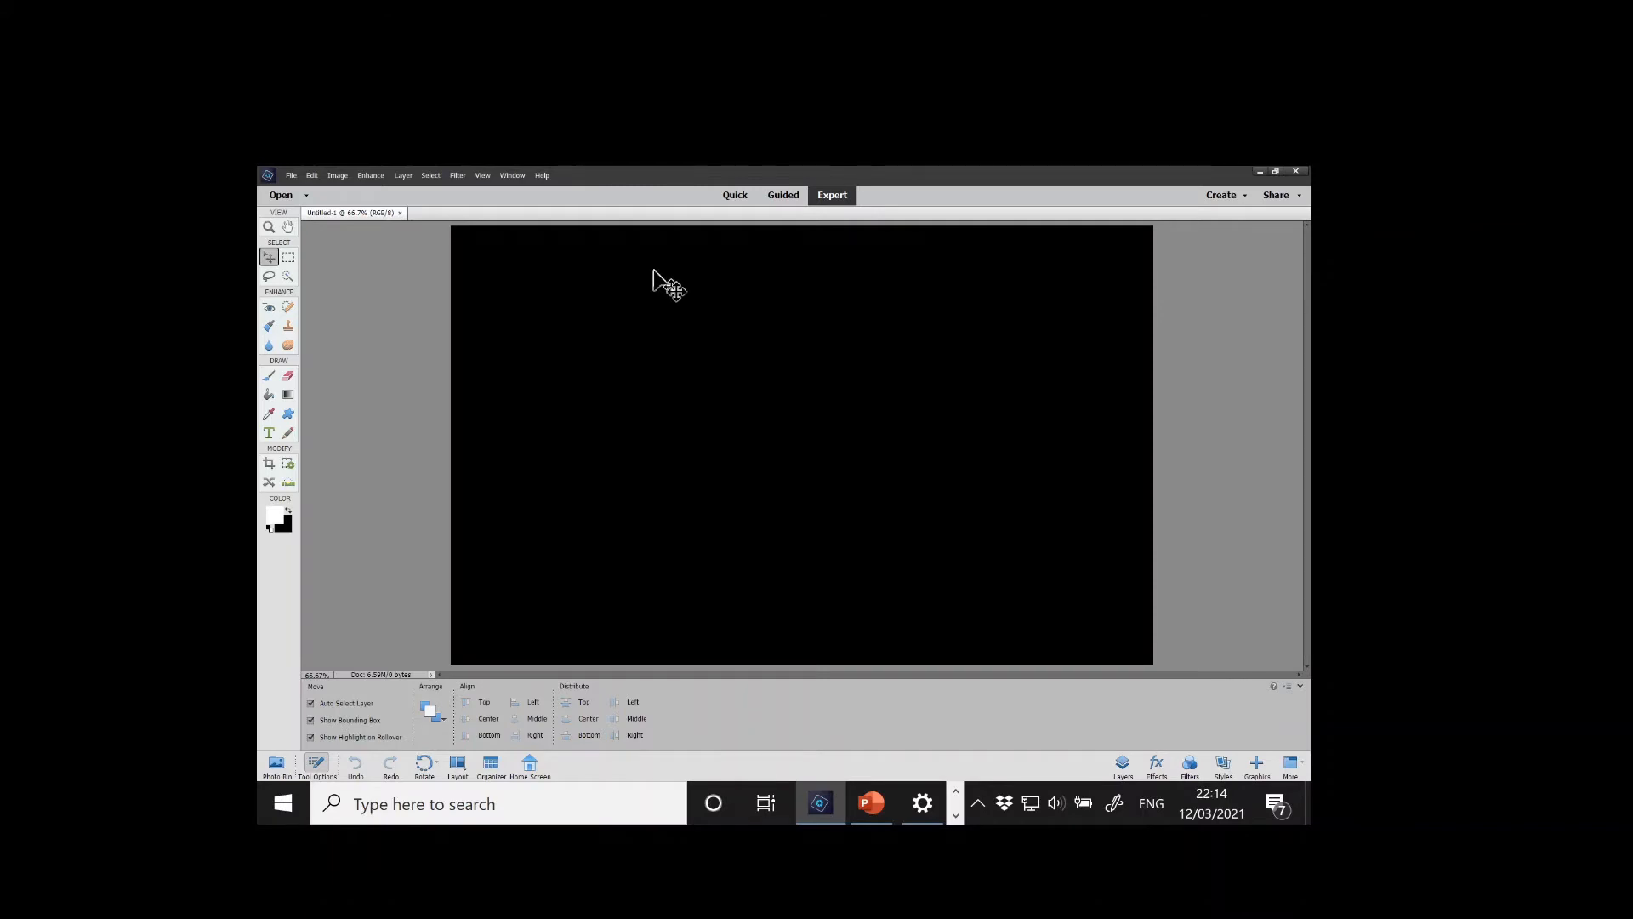
Close the blank document and delete the "1920 px X 1200 px New" preset from the new-file settings
left_click(399, 212)
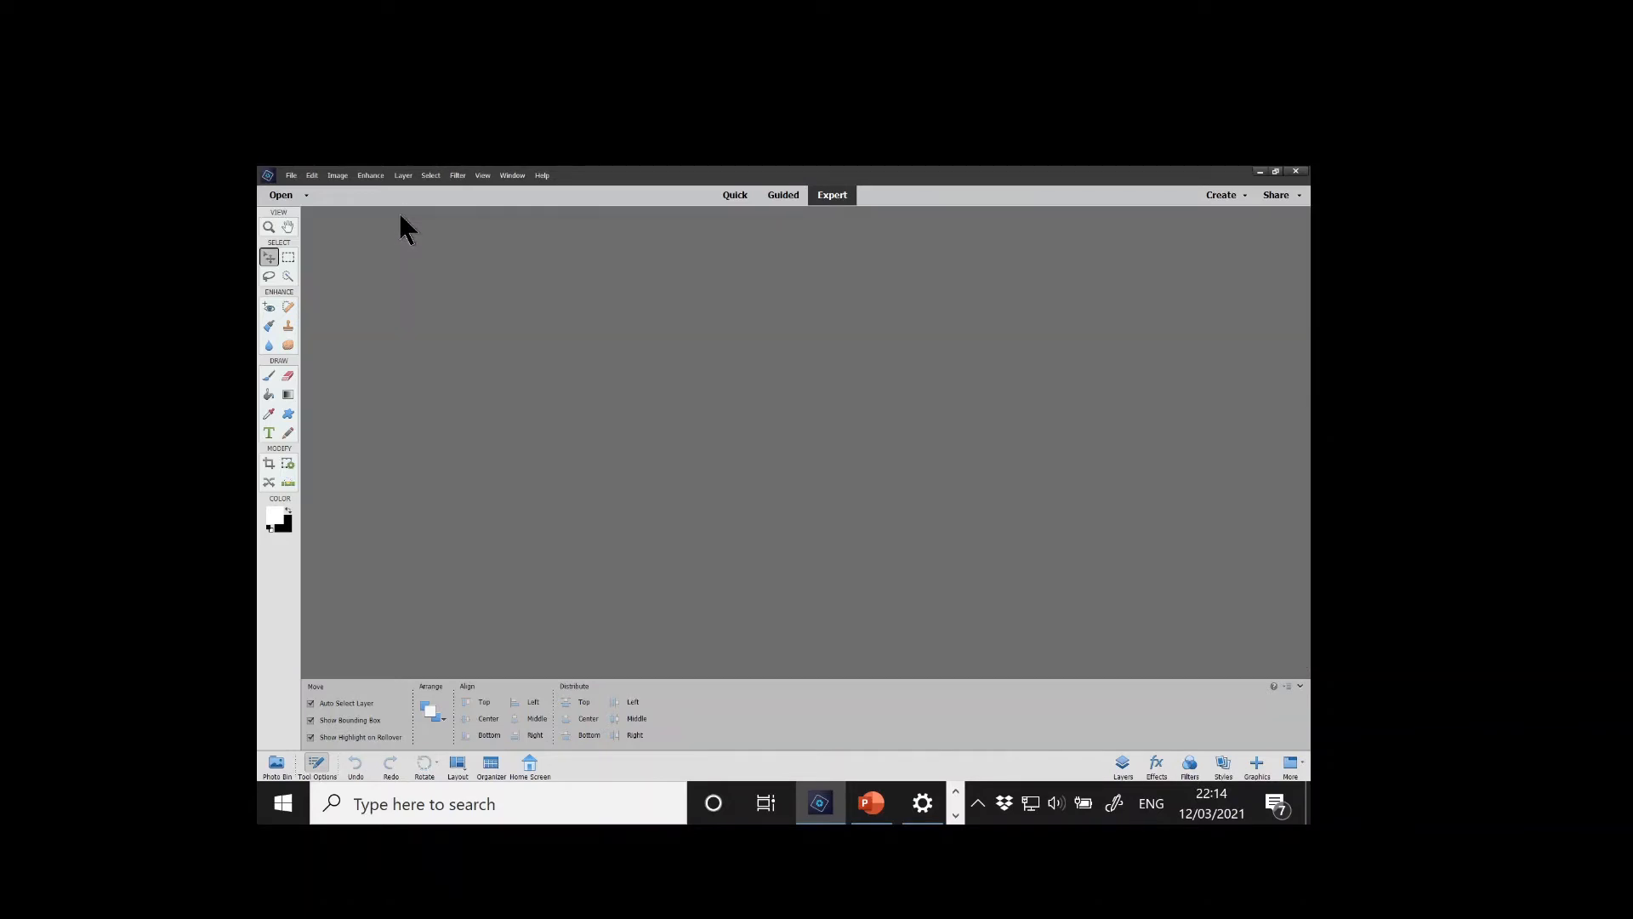
left_click(291, 176)
mouse_move(296, 190)
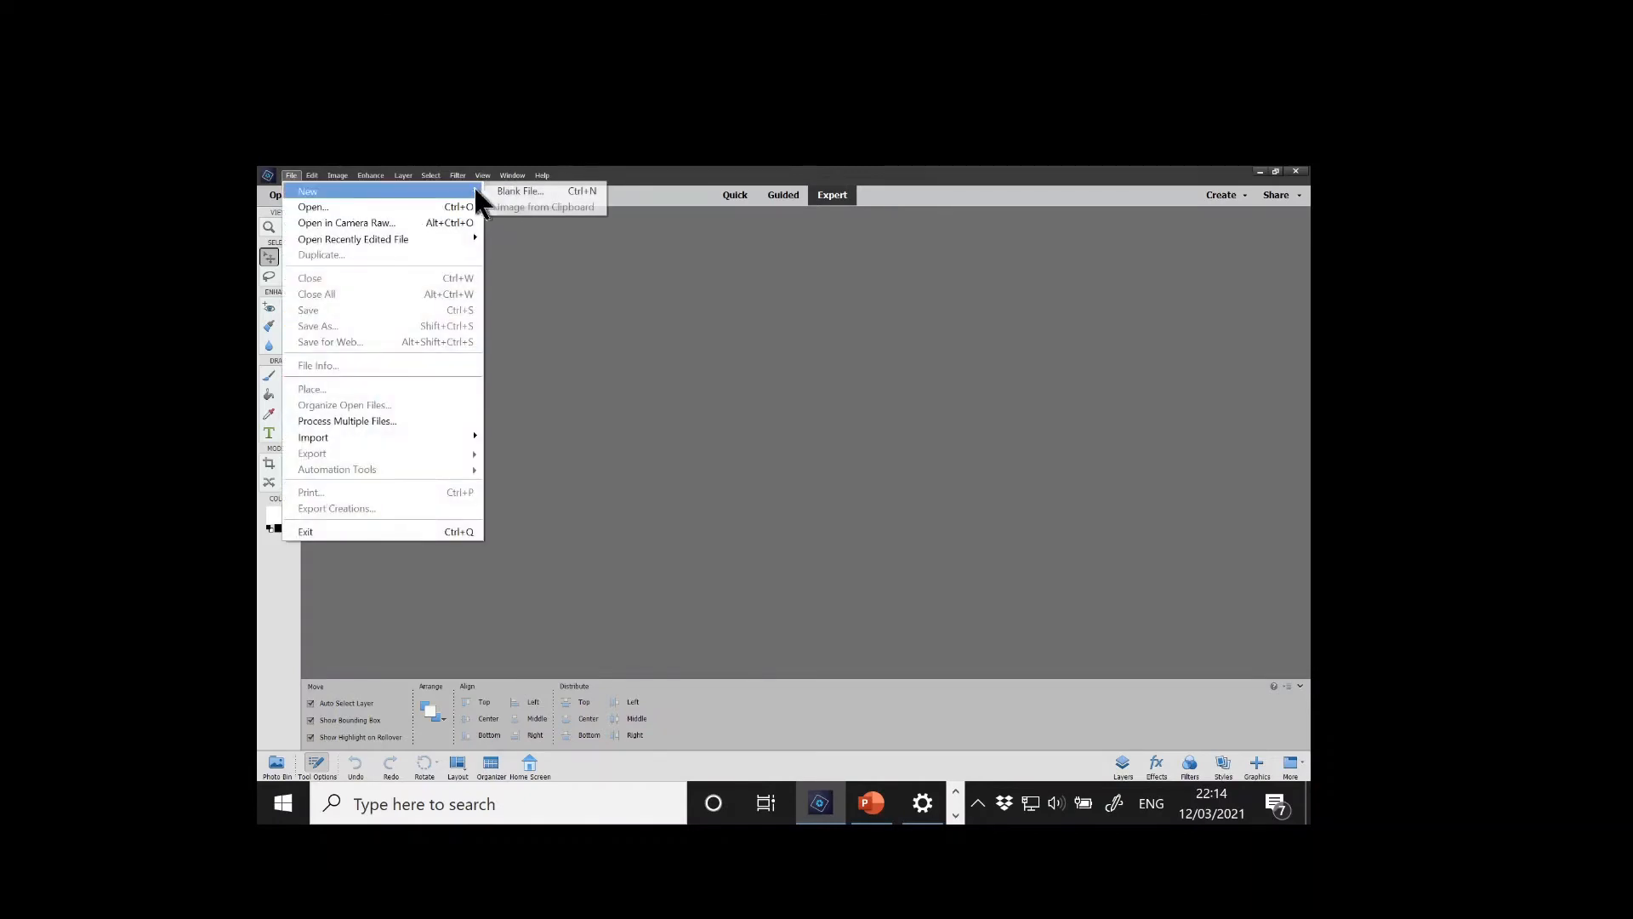
left_click(514, 191)
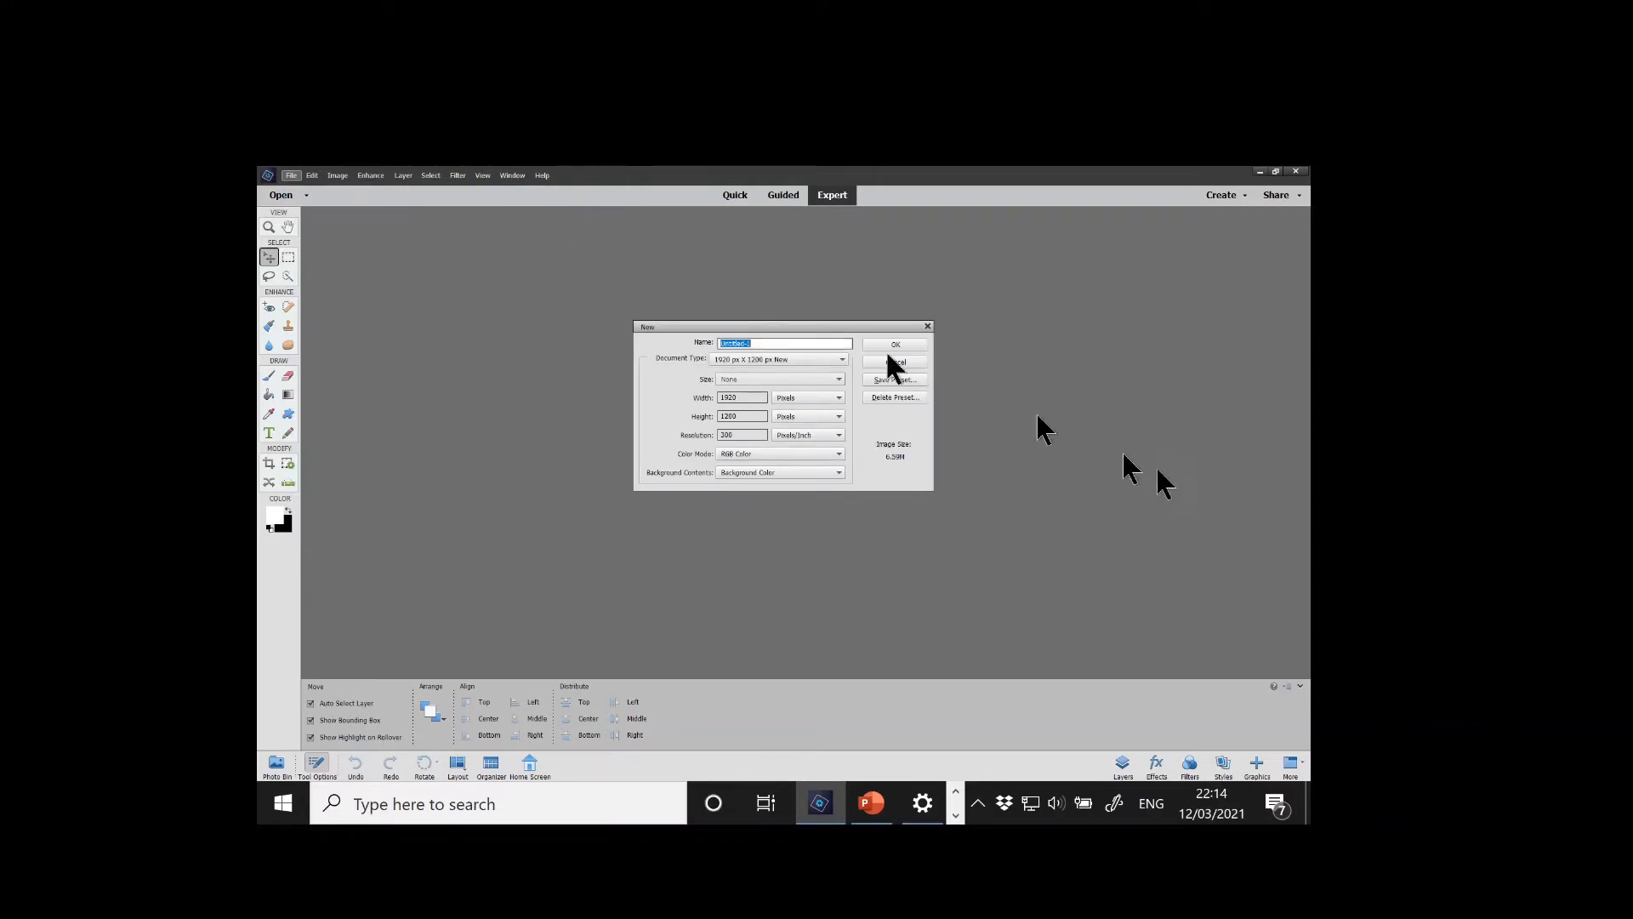
left_click(841, 361)
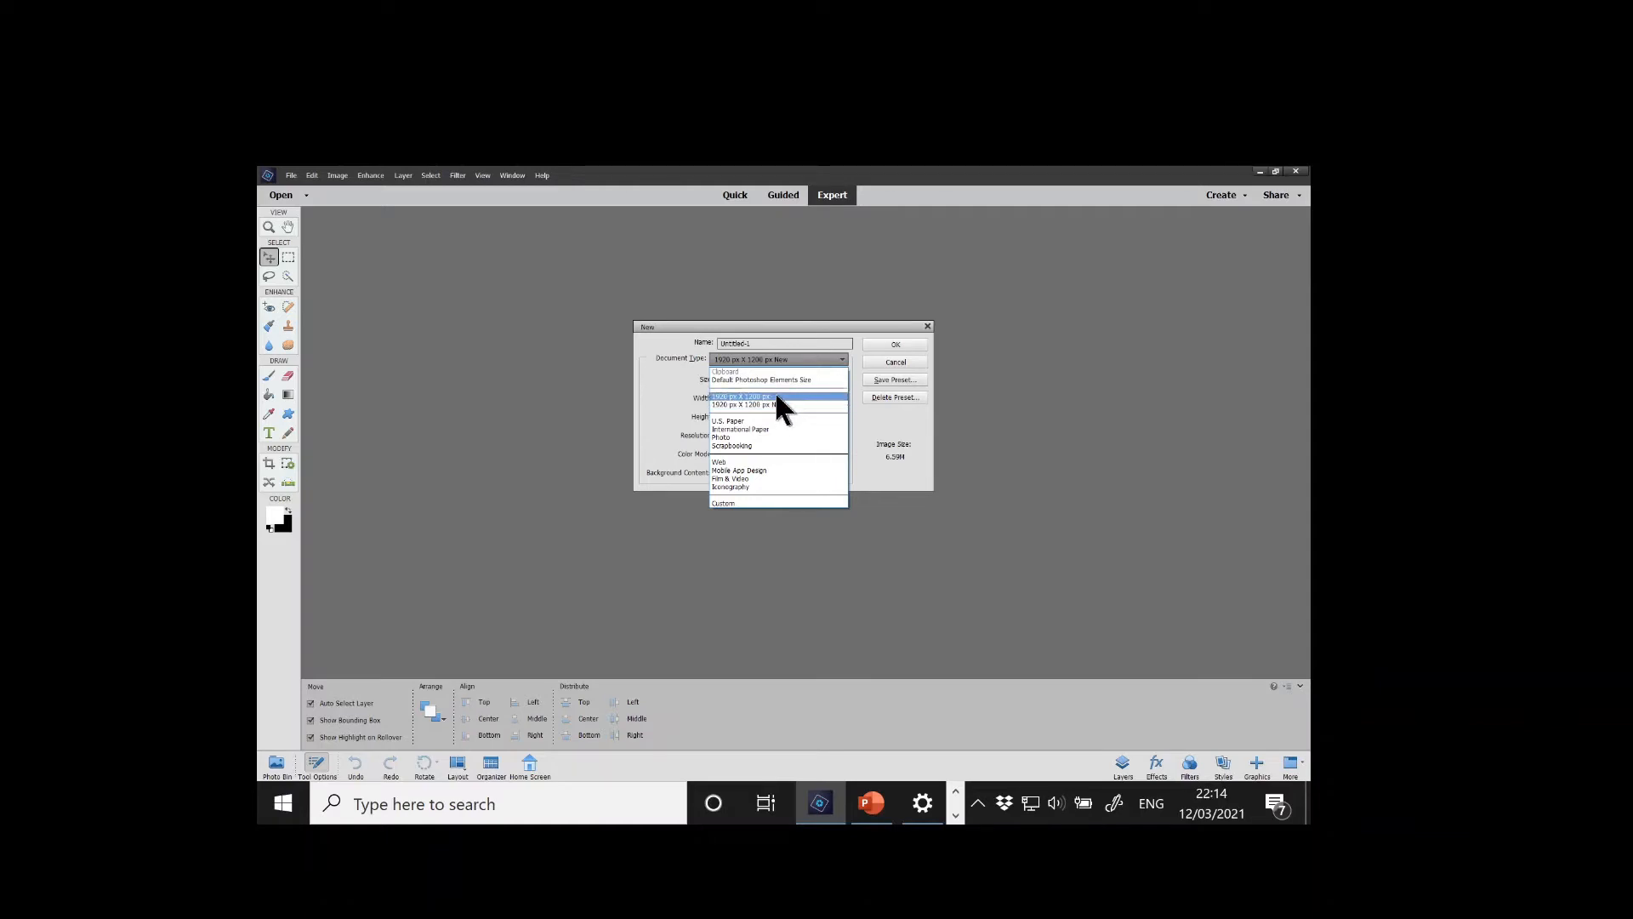
left_click(775, 396)
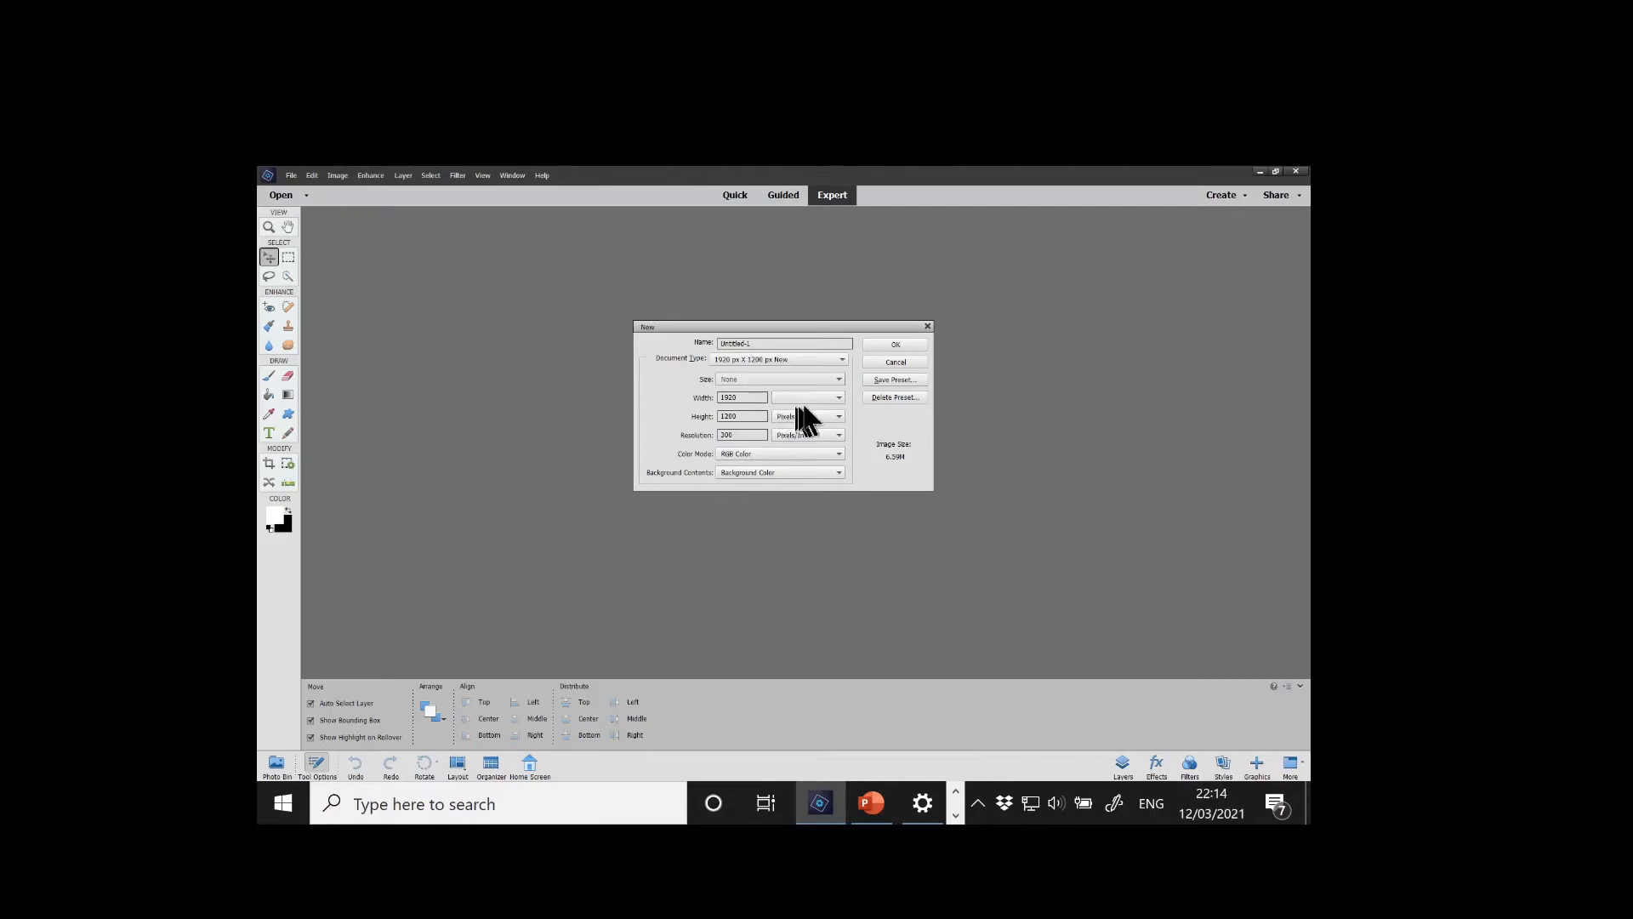
left_click(901, 397)
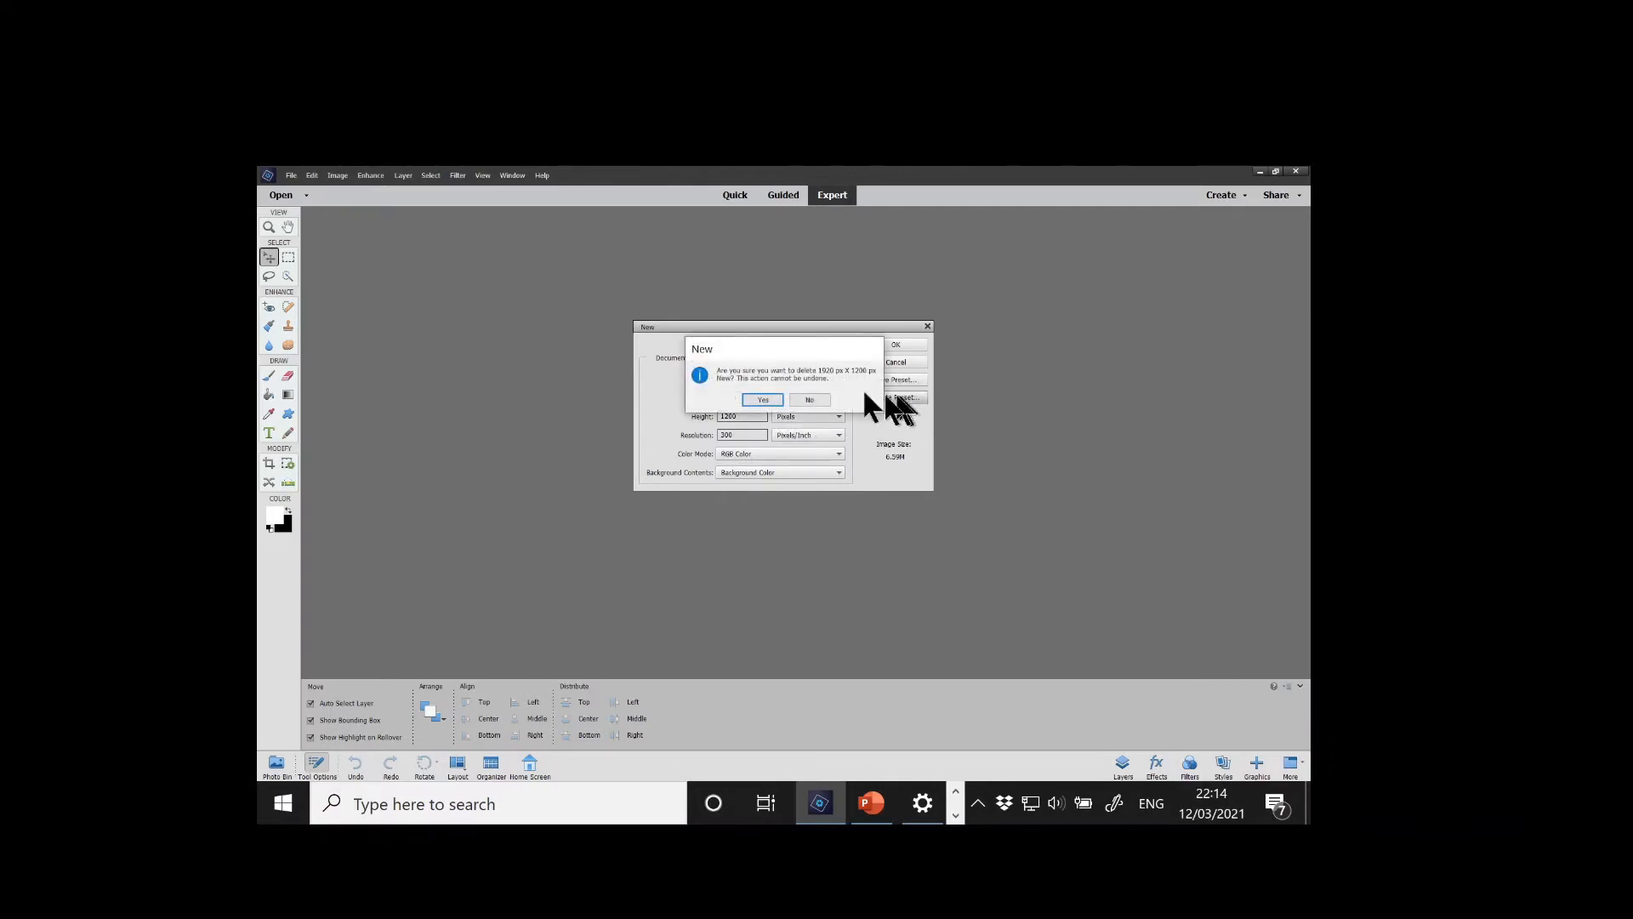
left_click(763, 400)
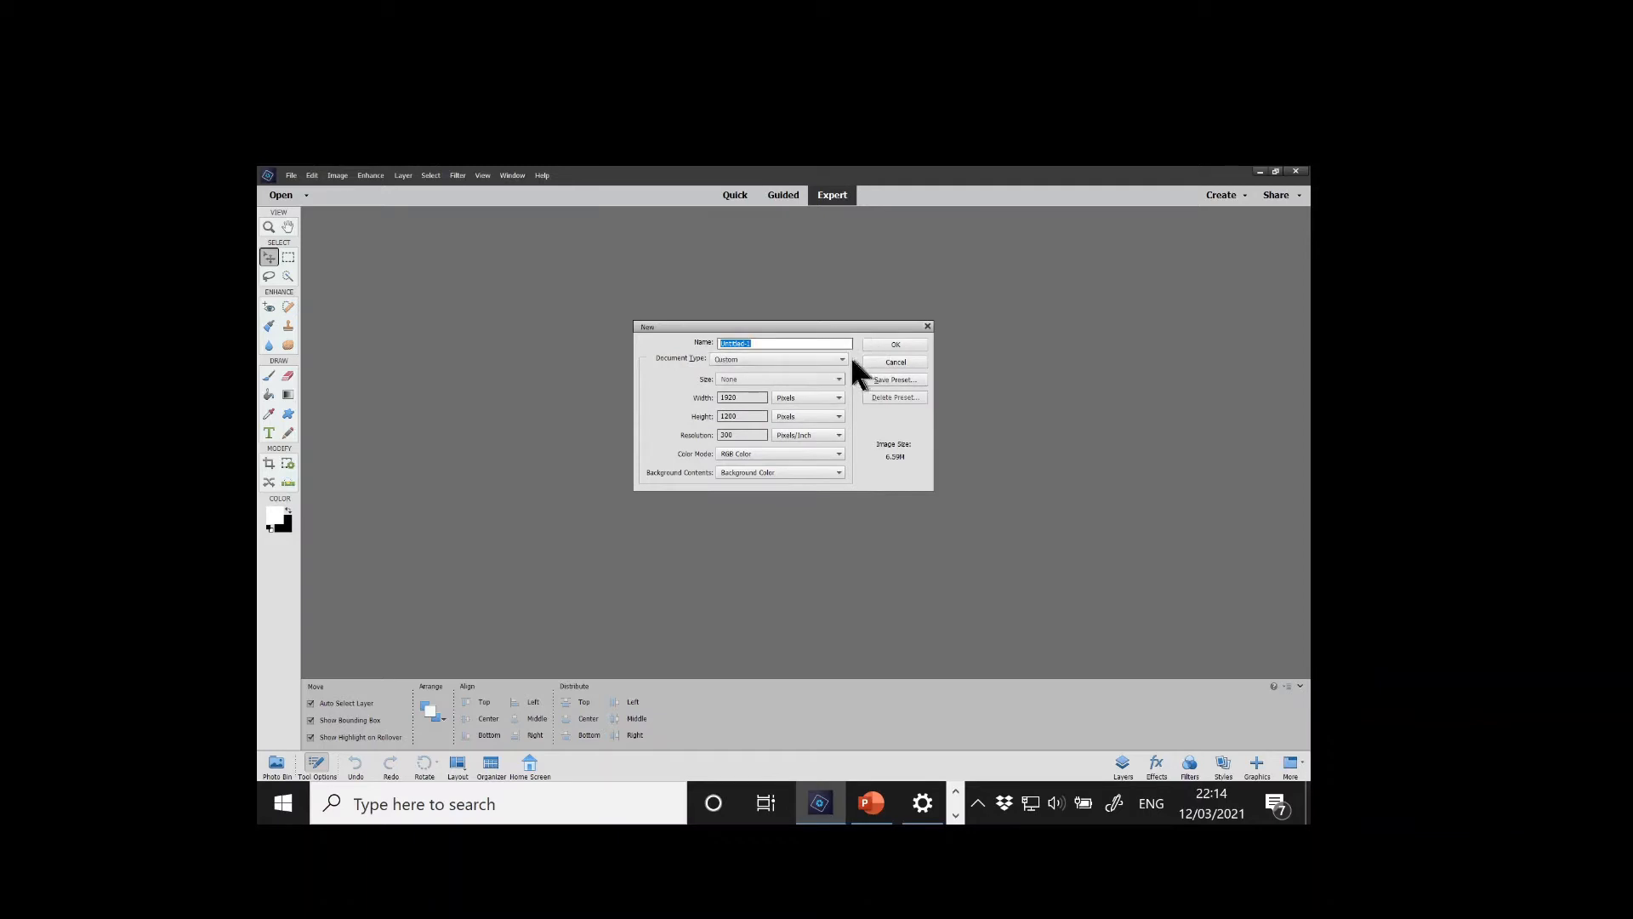
Create the blank document from the saved "1920 px X 1200 px" preset
left_click(840, 359)
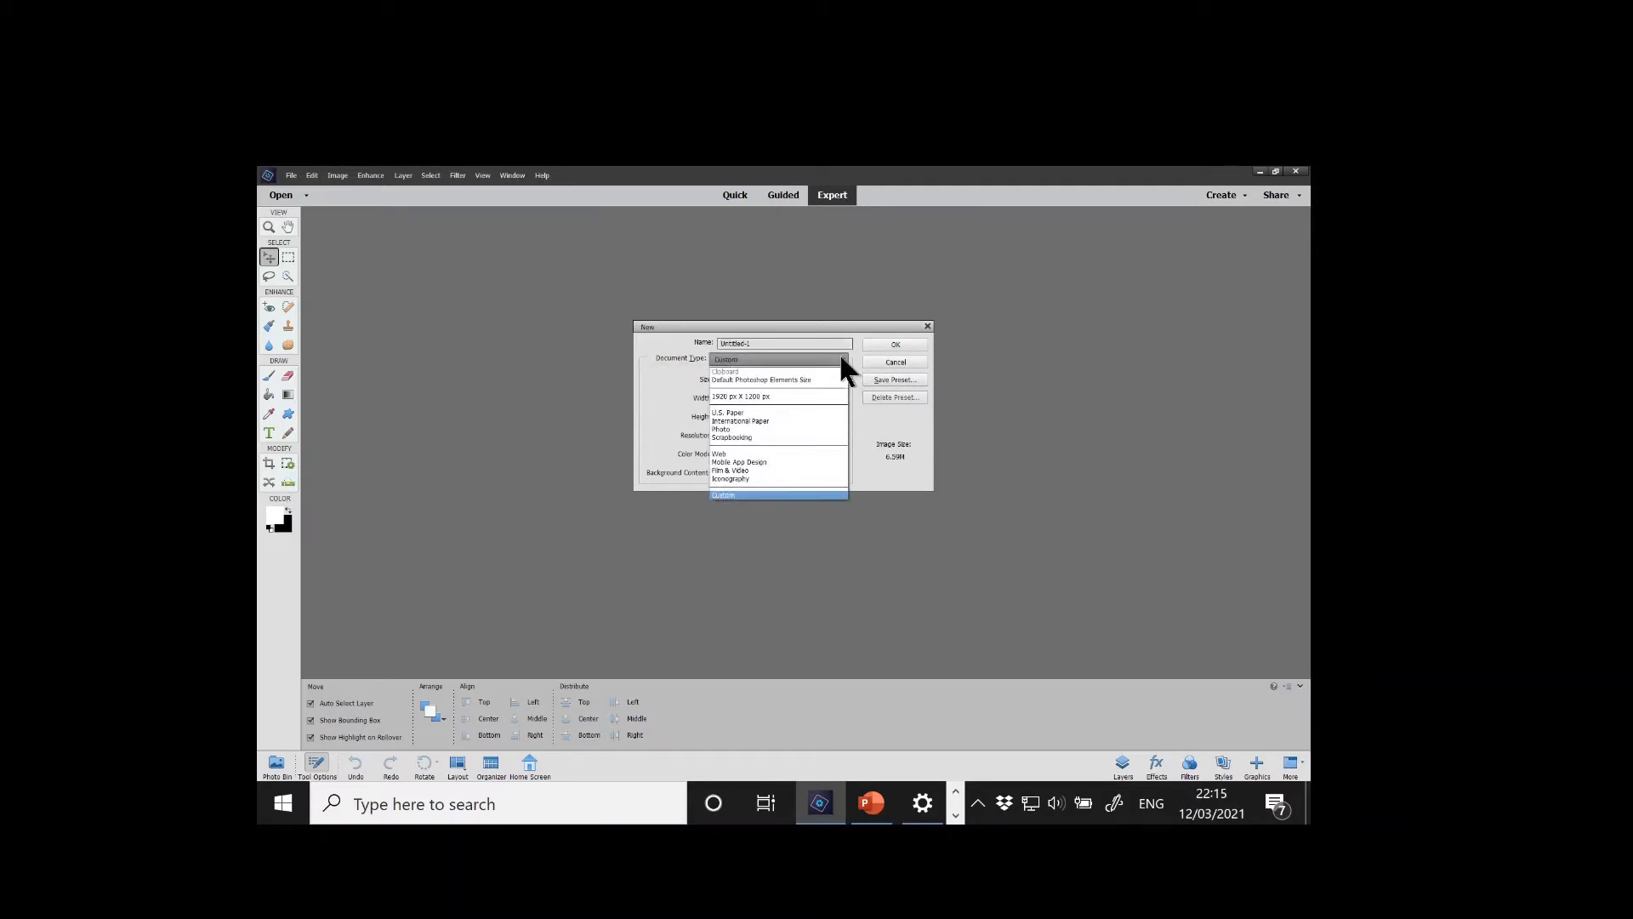
left_click(787, 397)
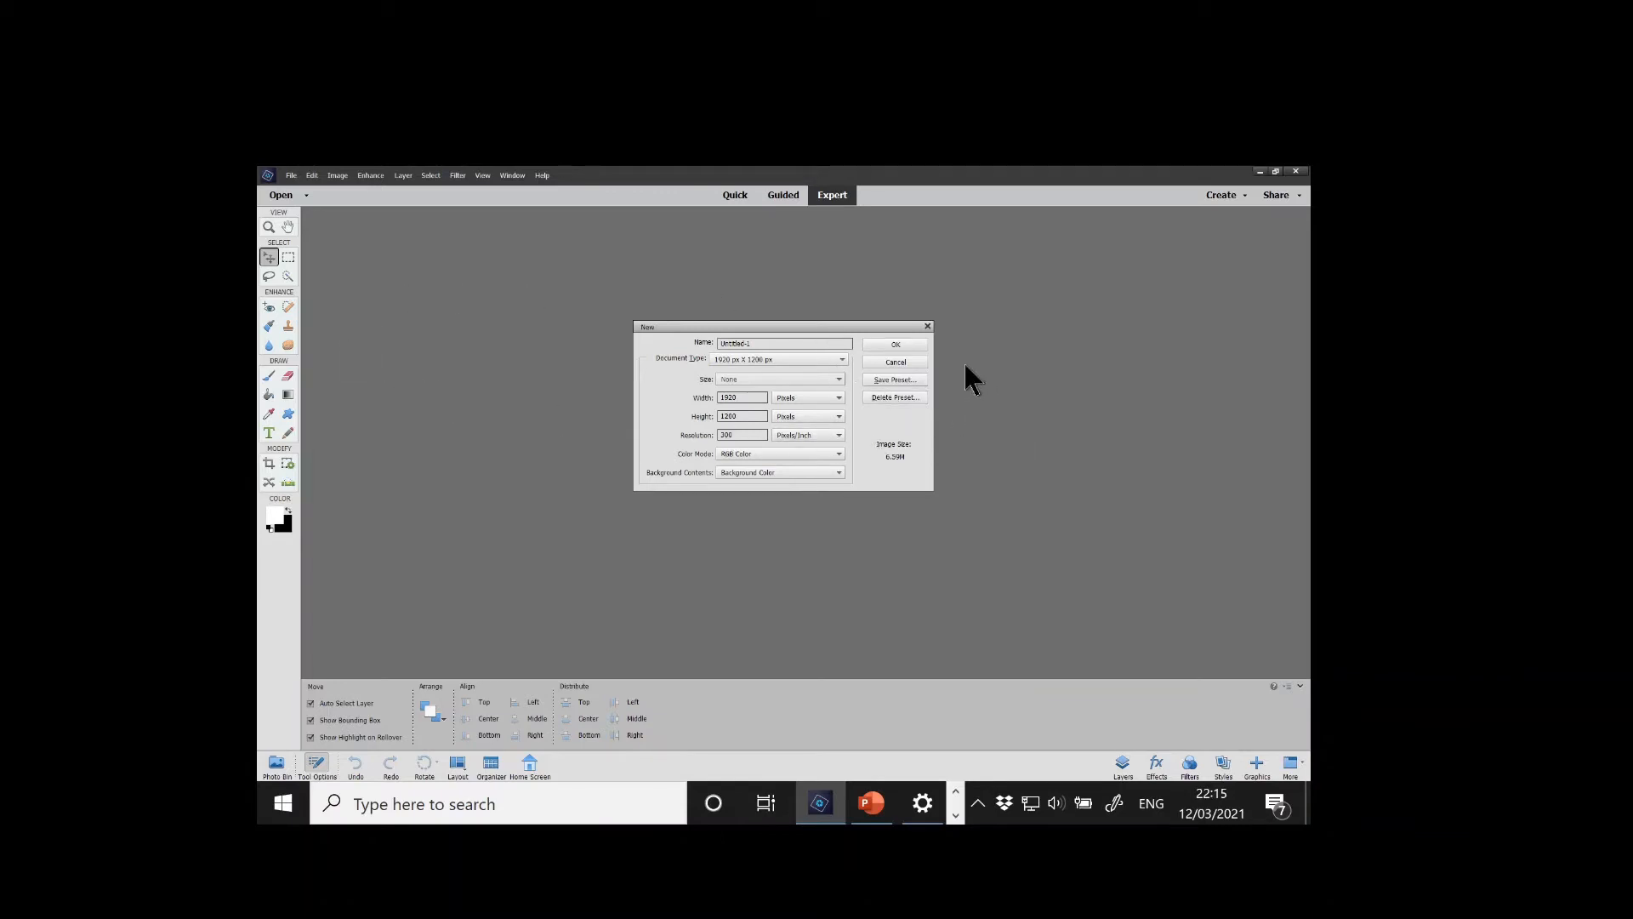
left_click(901, 344)
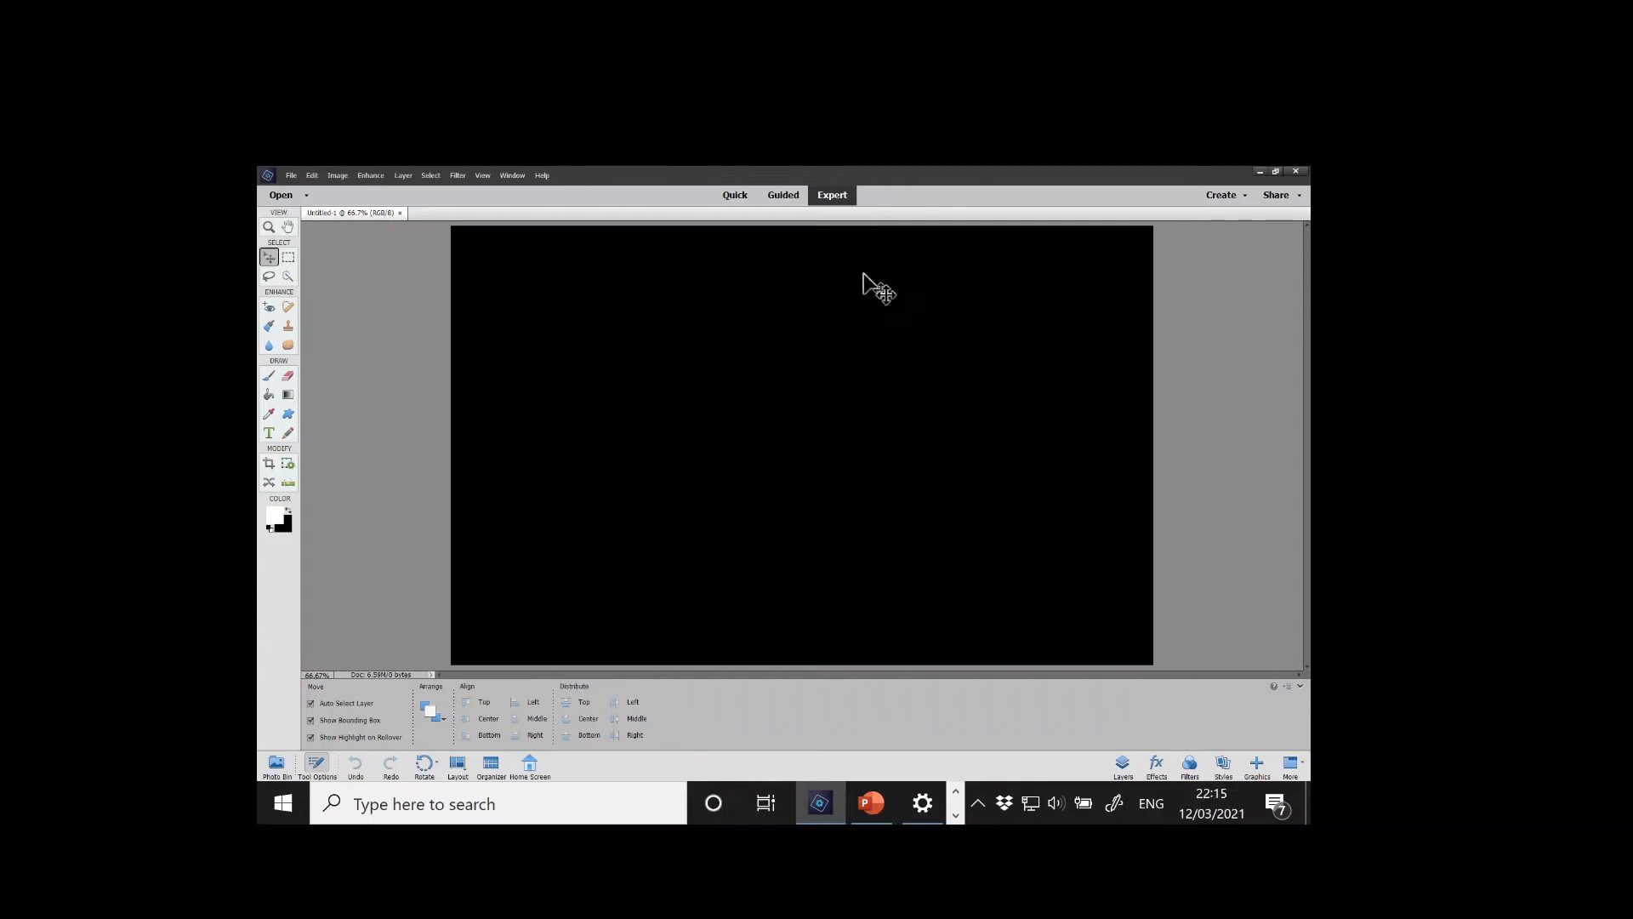
Open 20210112-IMG_5947-Edit.jpg, 20210205-IMG_6777-Edit.jpg and 20210205-IMG_6779.jpg together from the Blue Tit folder
left_click(291, 175)
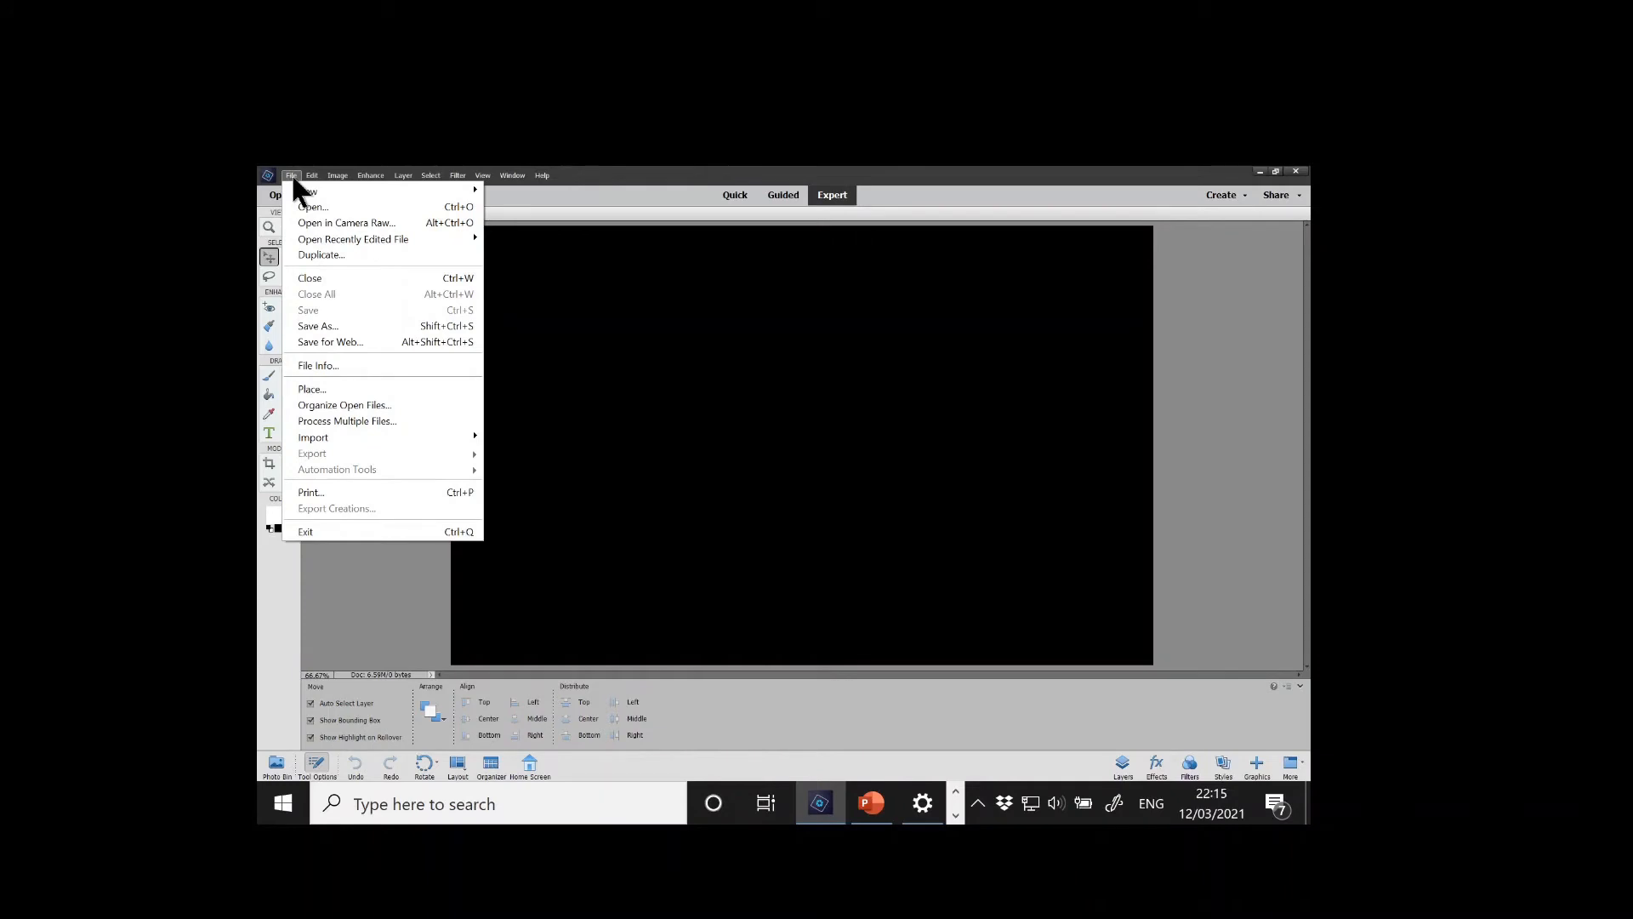
left_click(311, 205)
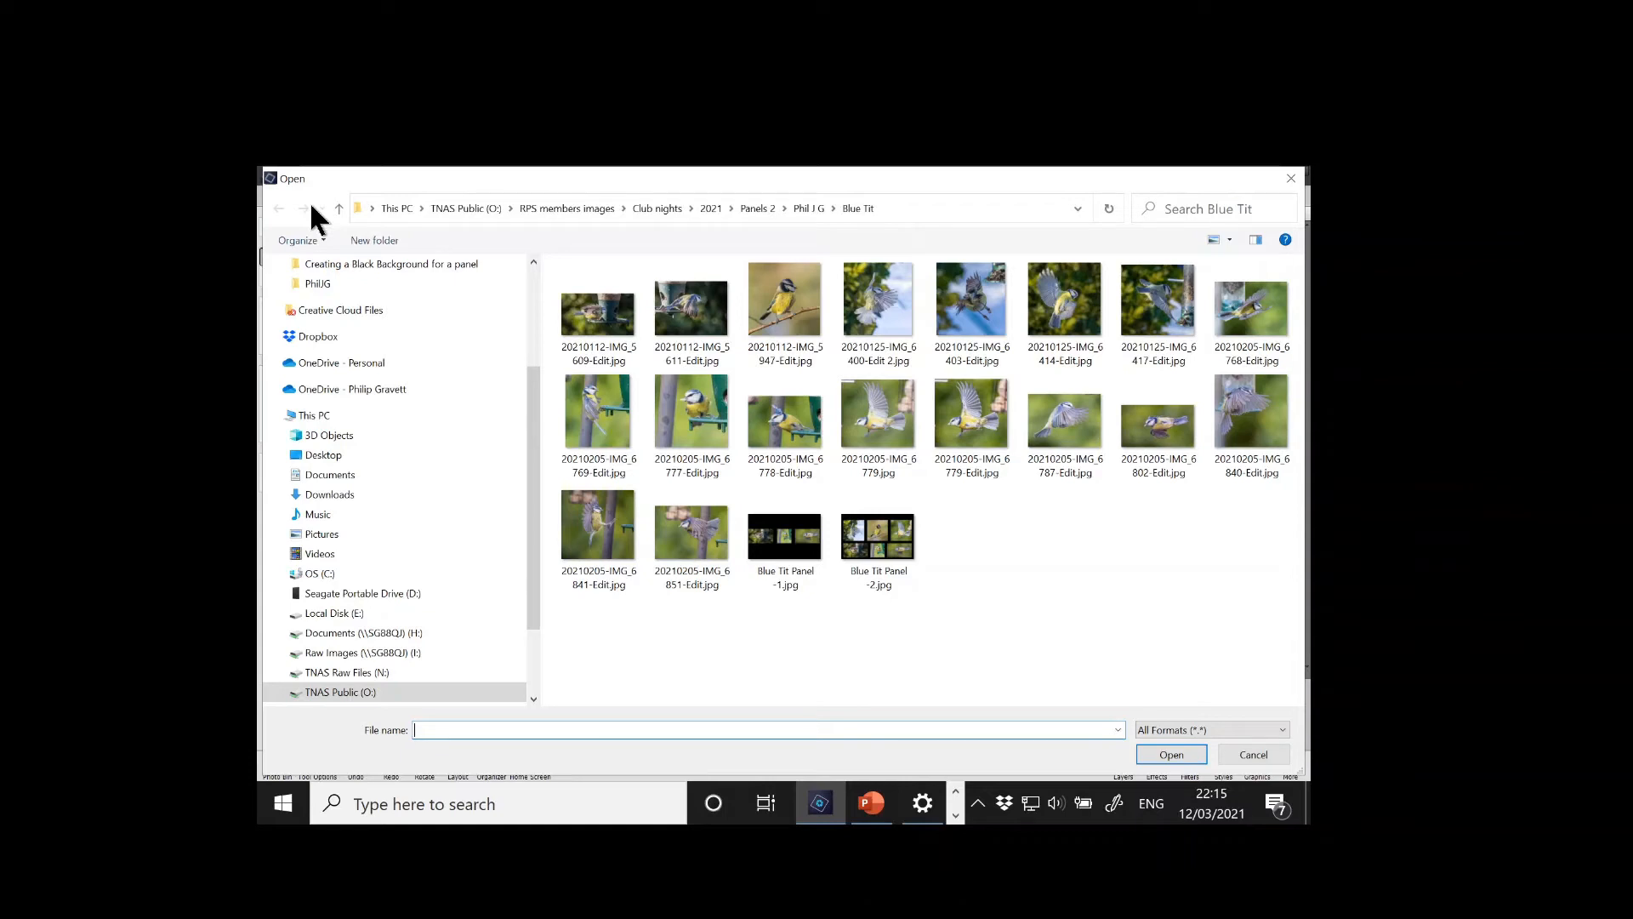
left_click(791, 308)
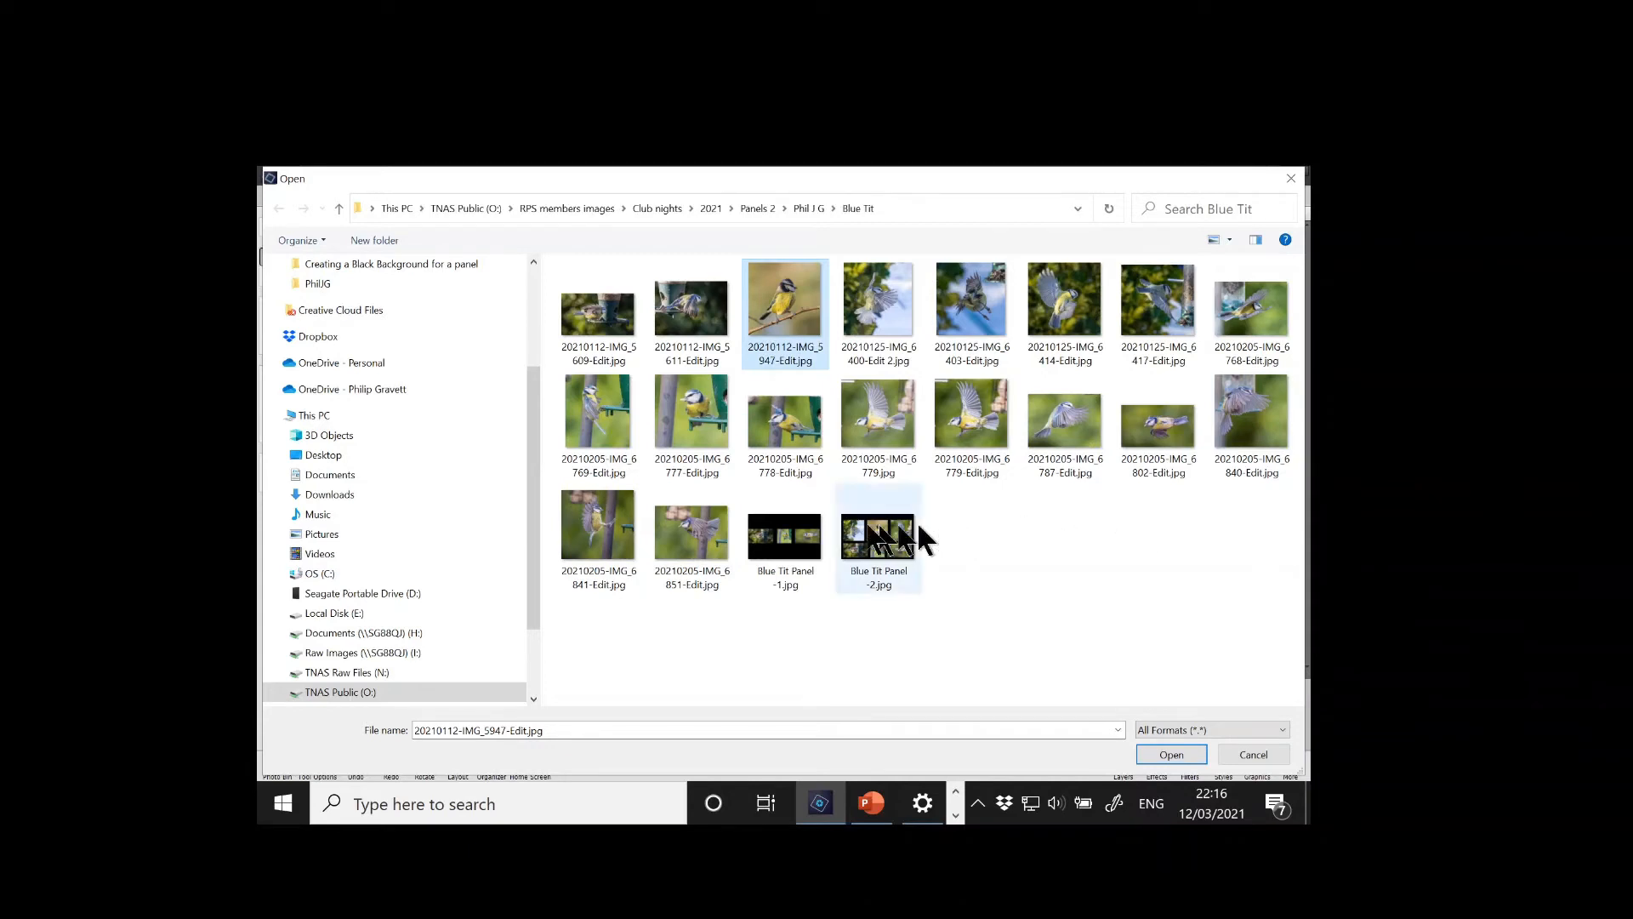
left_click(688, 402, "ctrl")
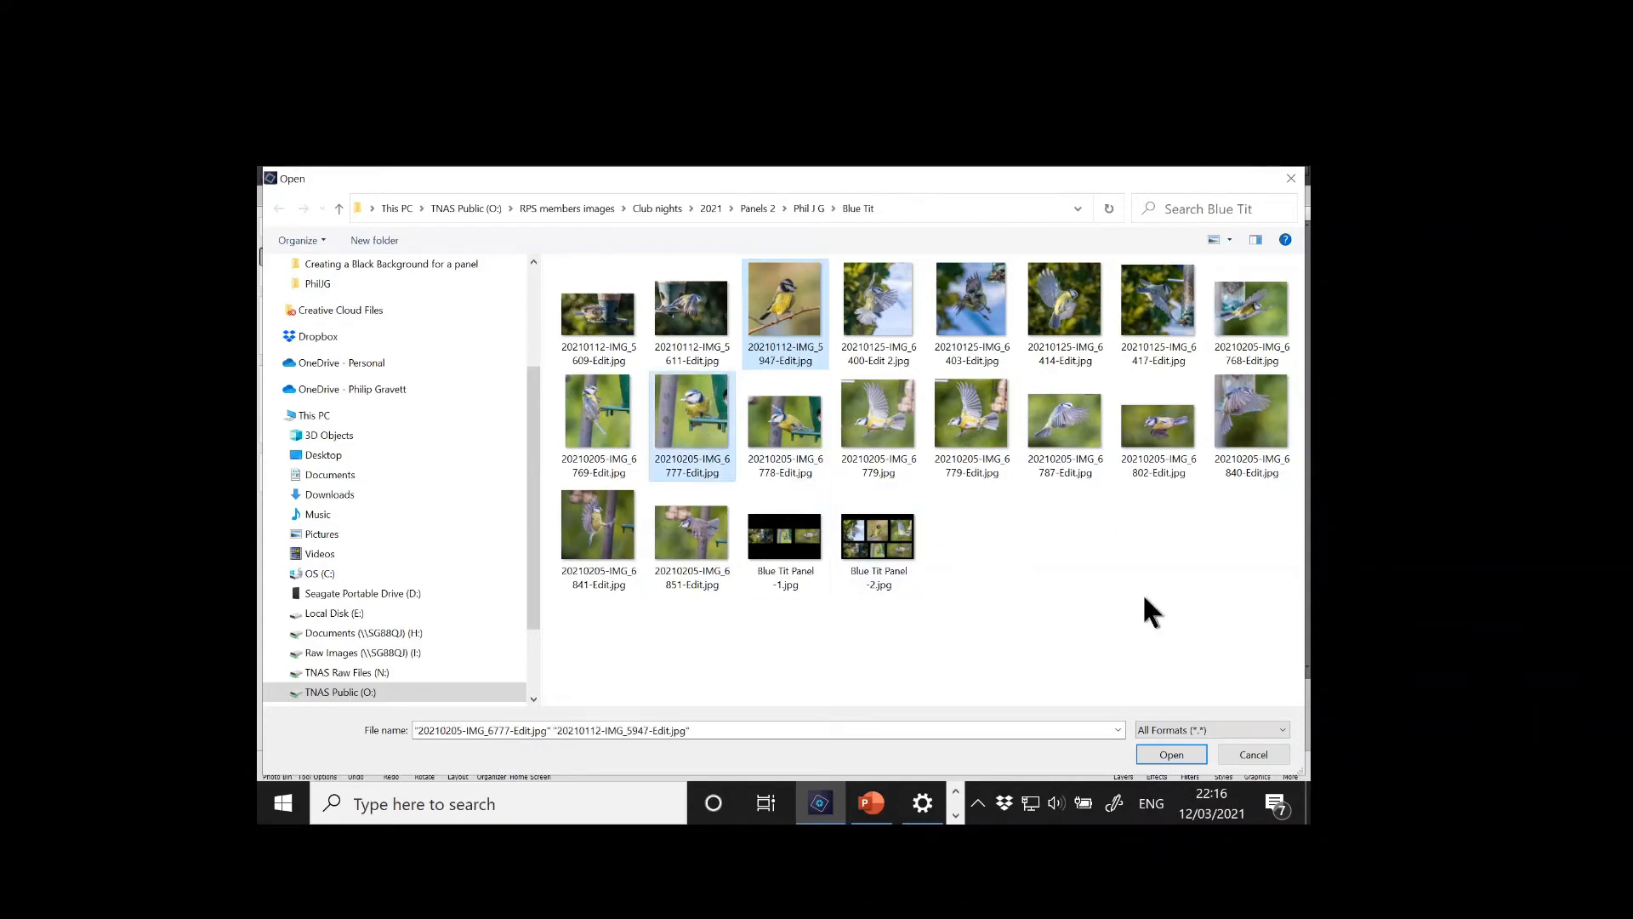
left_click(881, 421, "ctrl")
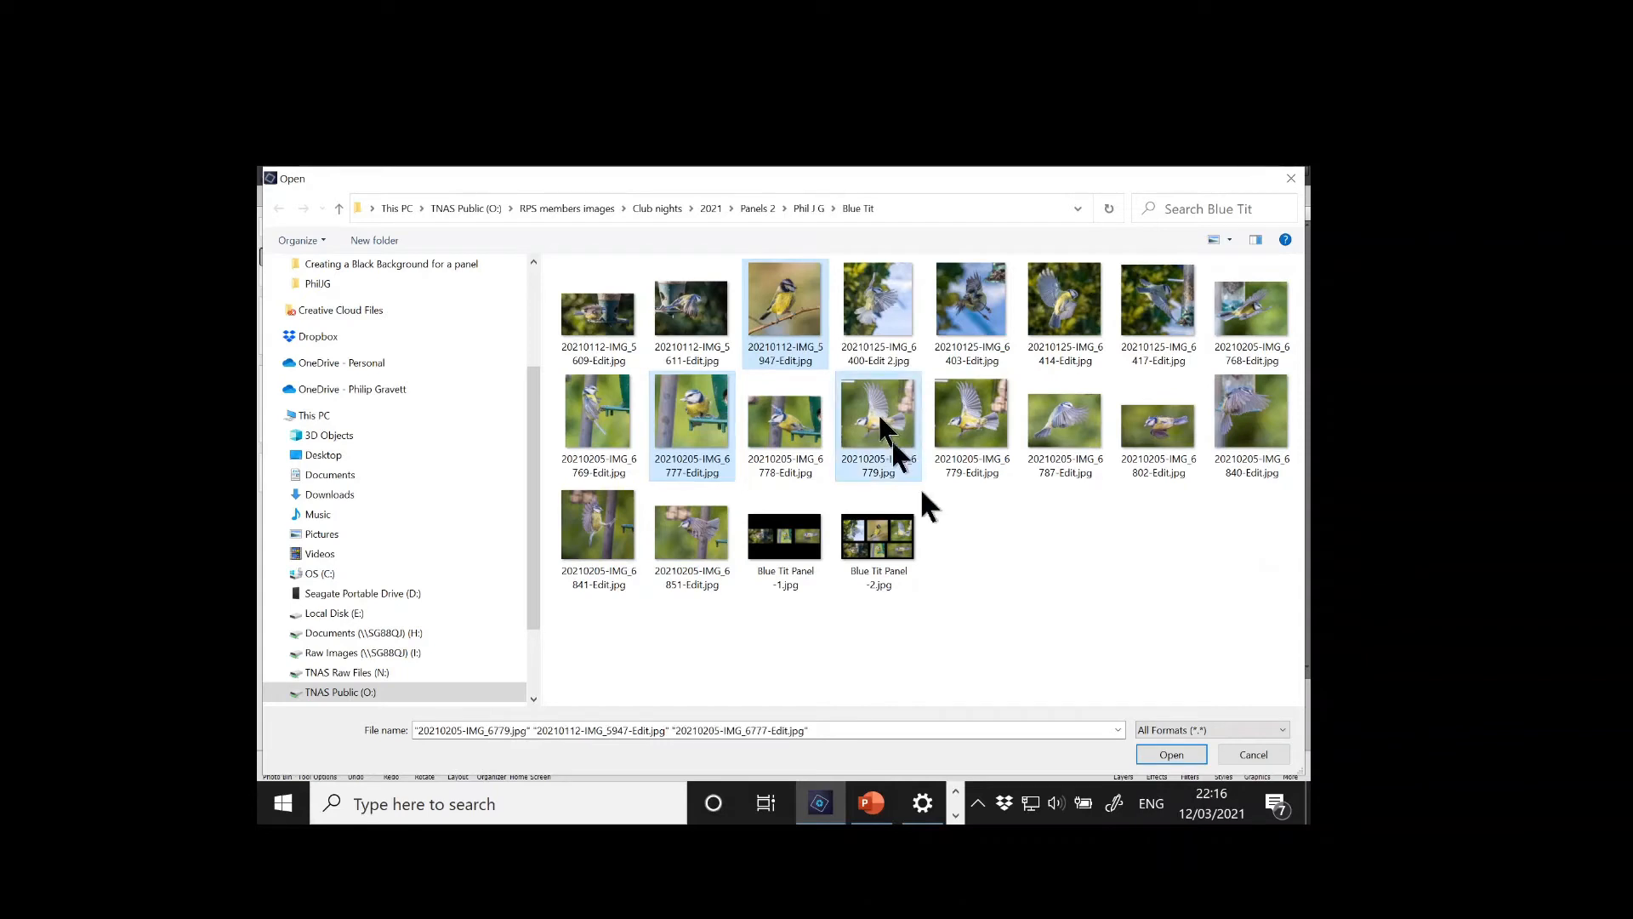
left_click(1172, 756)
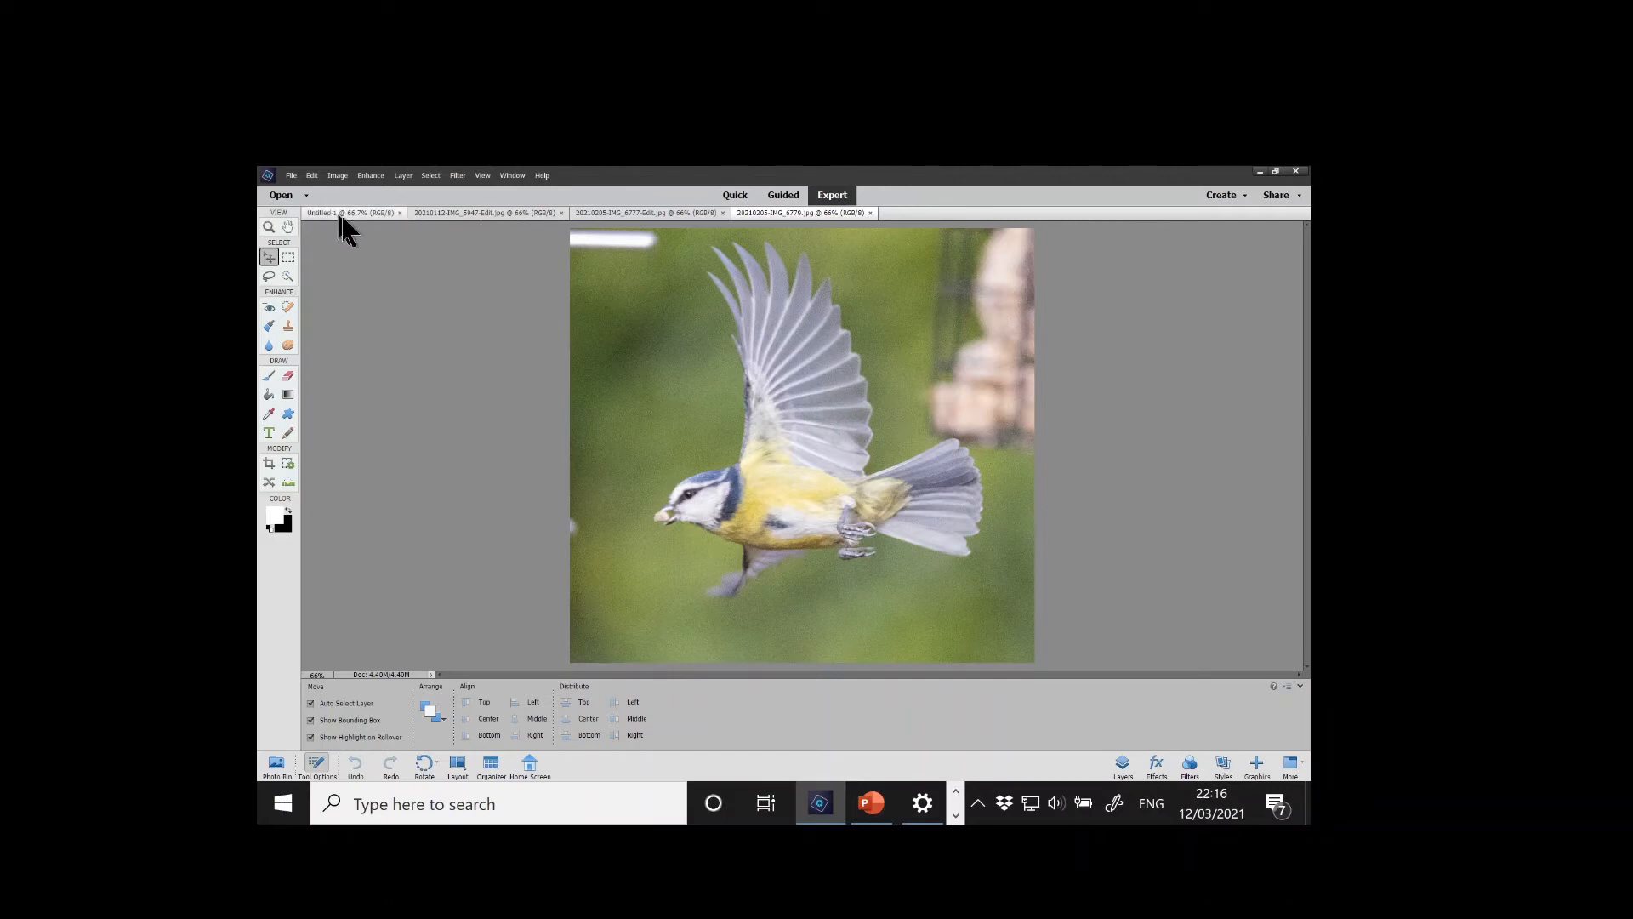
Duplicate the Background layer of 20210112-IMG_5947-Edit.jpg under the name "Pic 1"
left_click(475, 214)
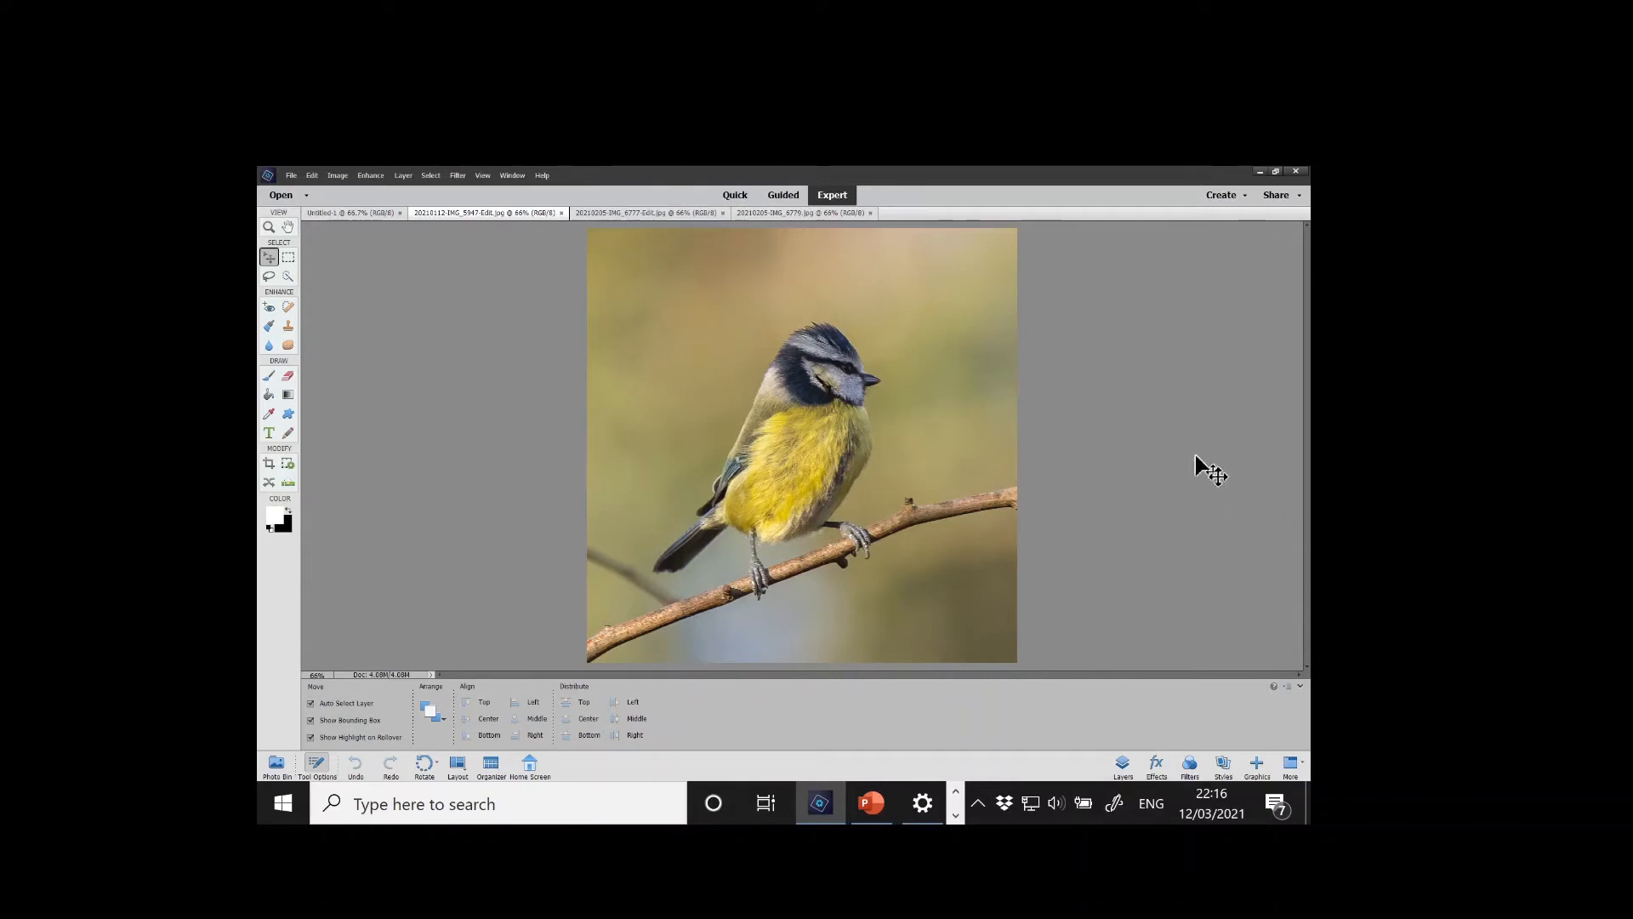
left_click(1122, 765)
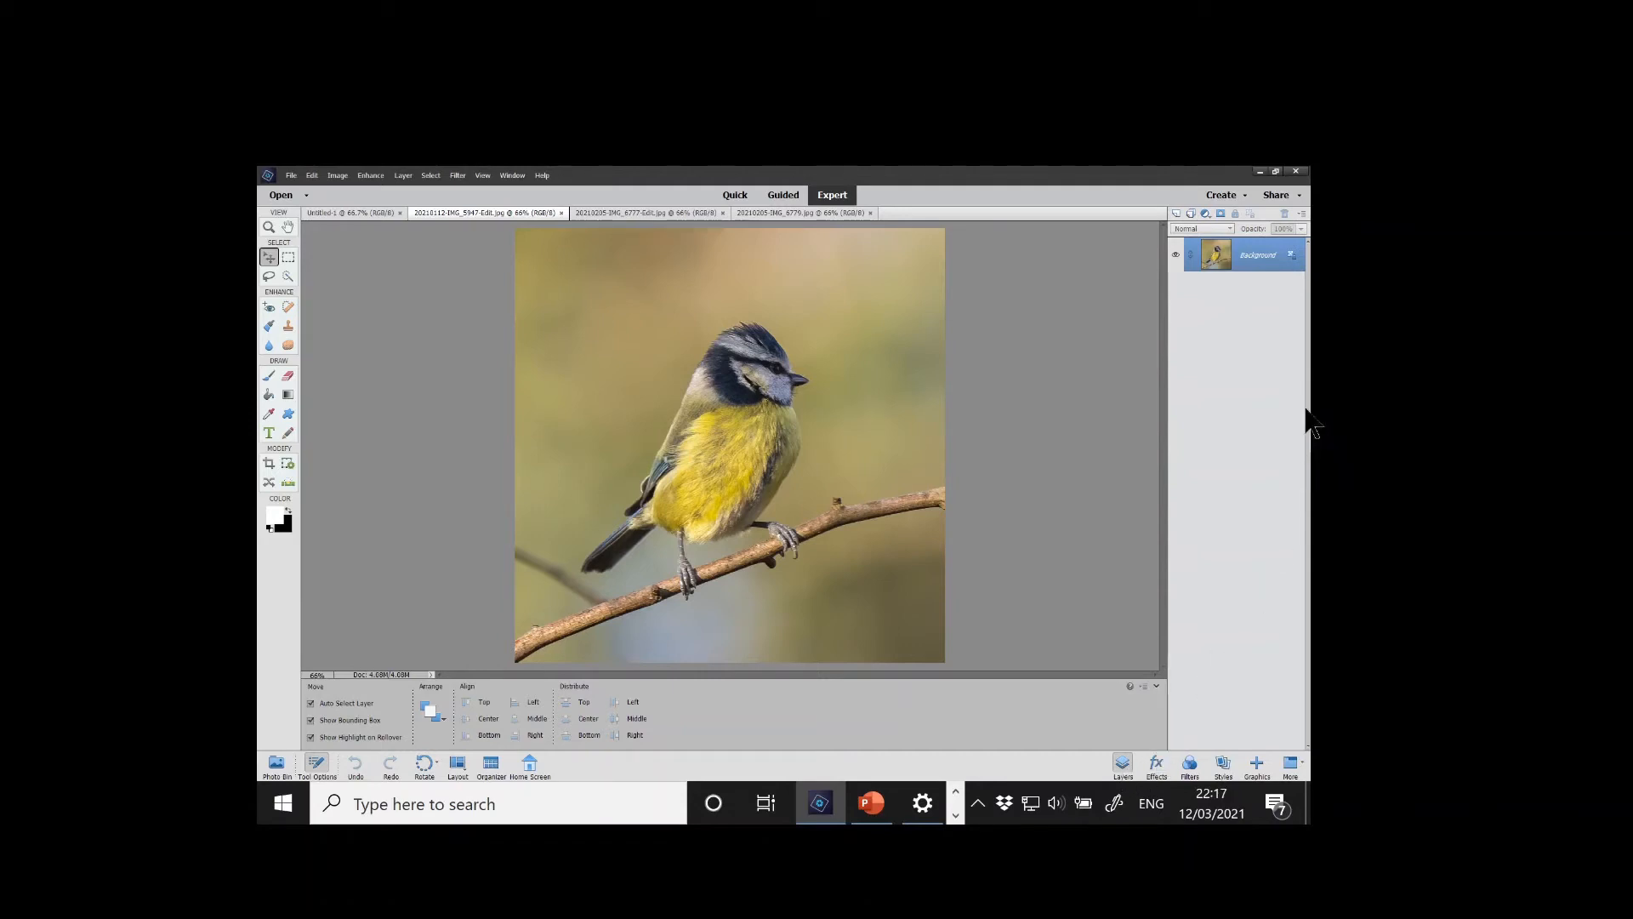
right_click(1262, 257)
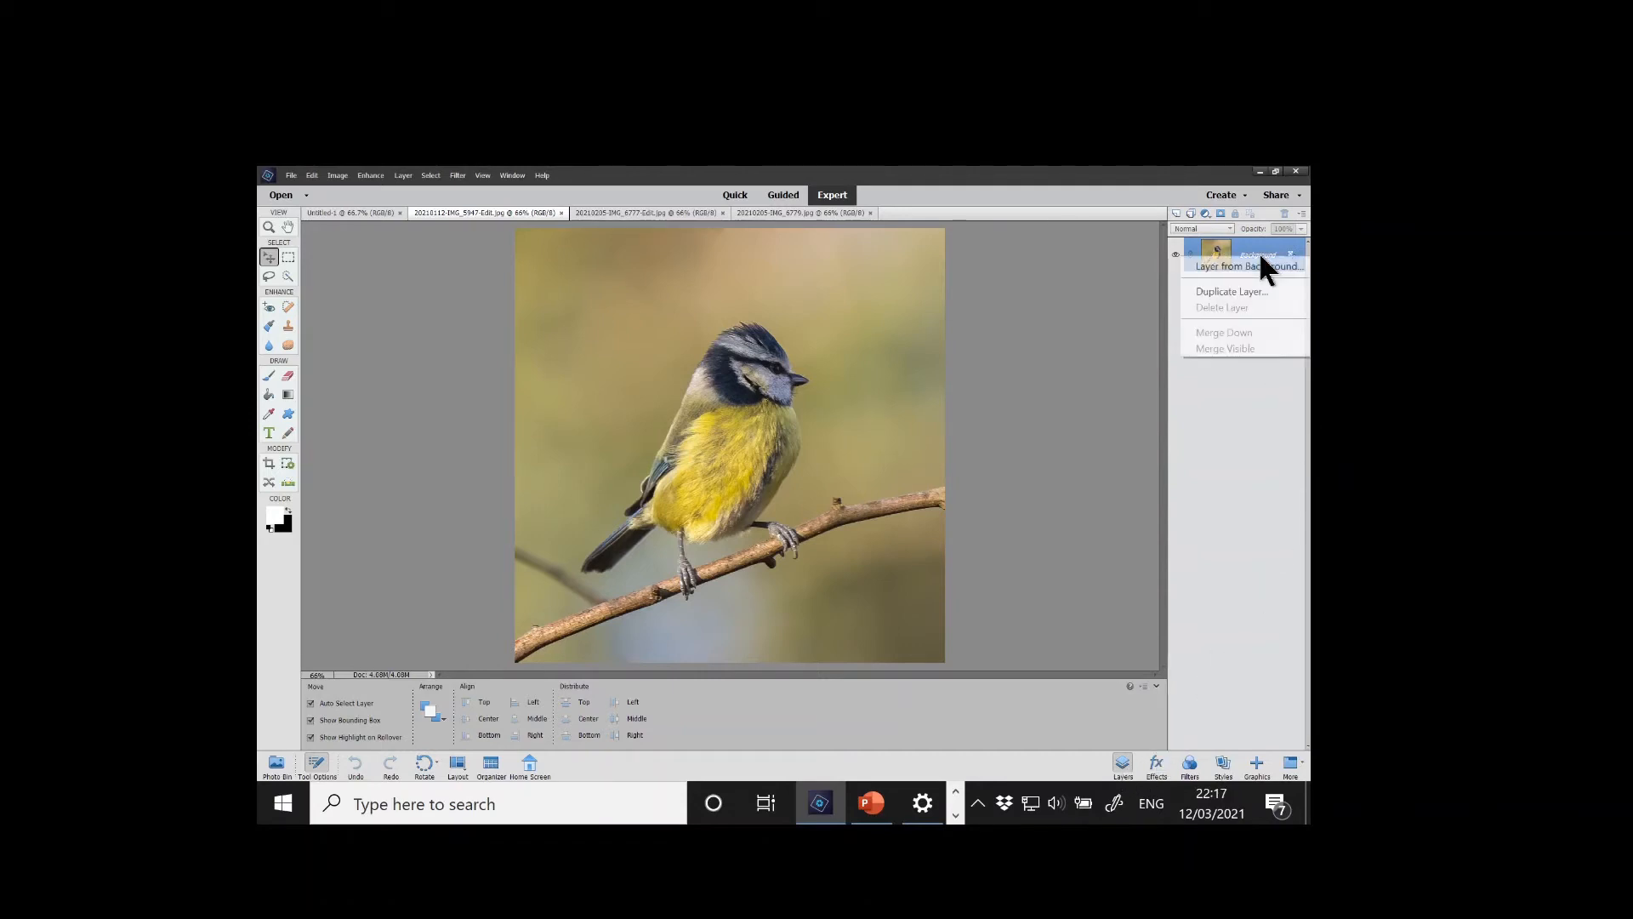
left_click(1222, 291)
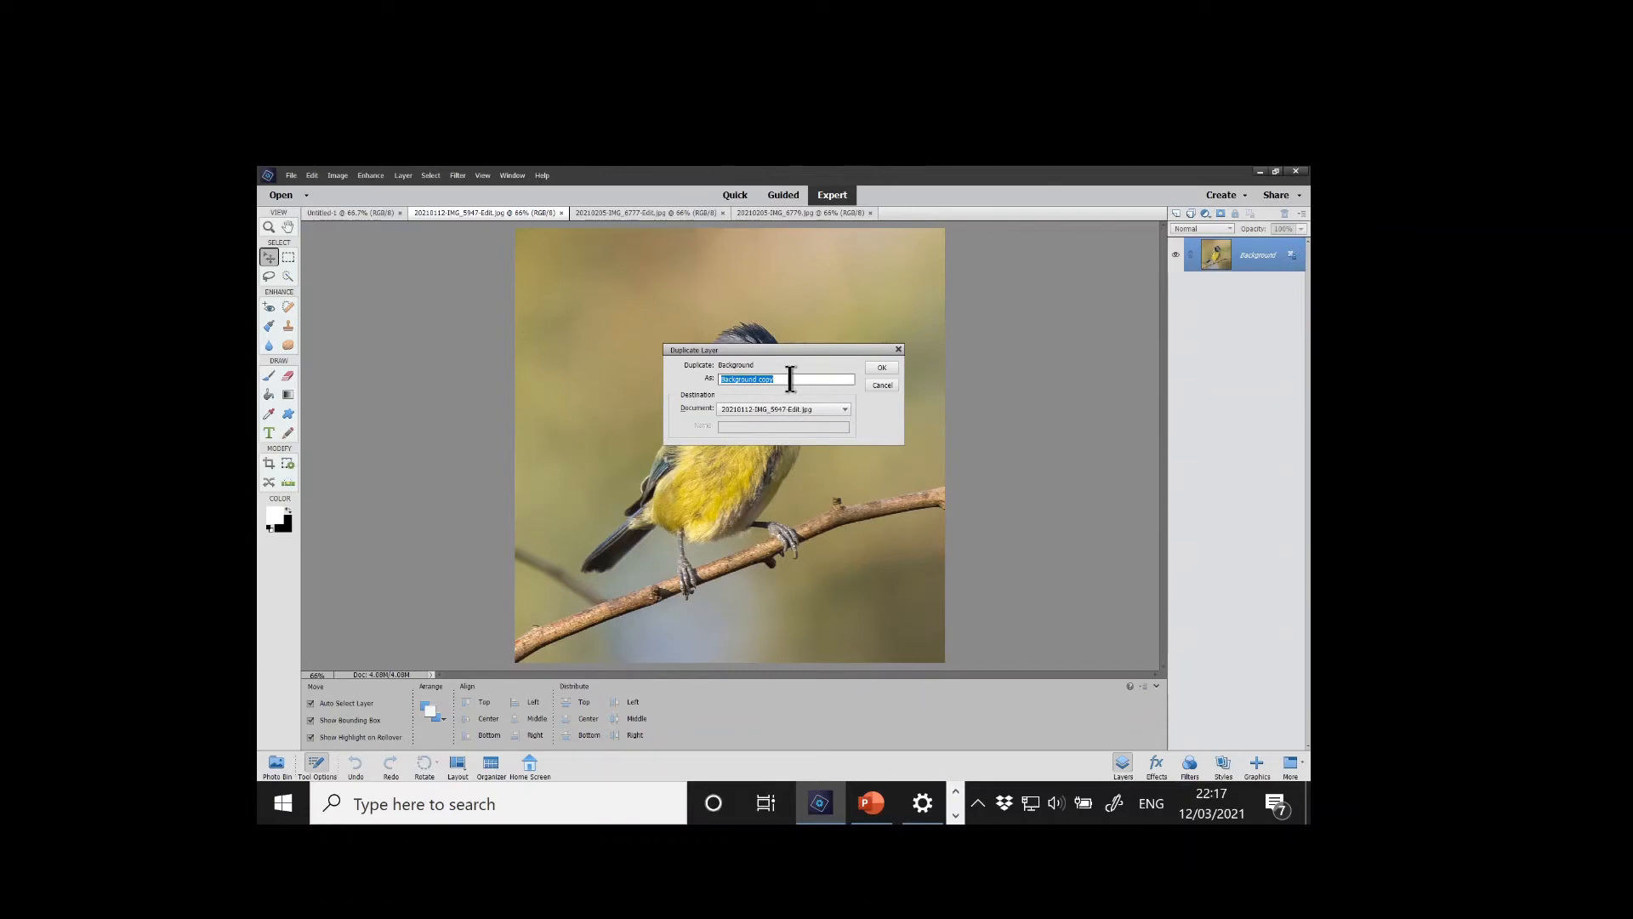
type("L")
type("ic")
type(" 1")
left_click(881, 367)
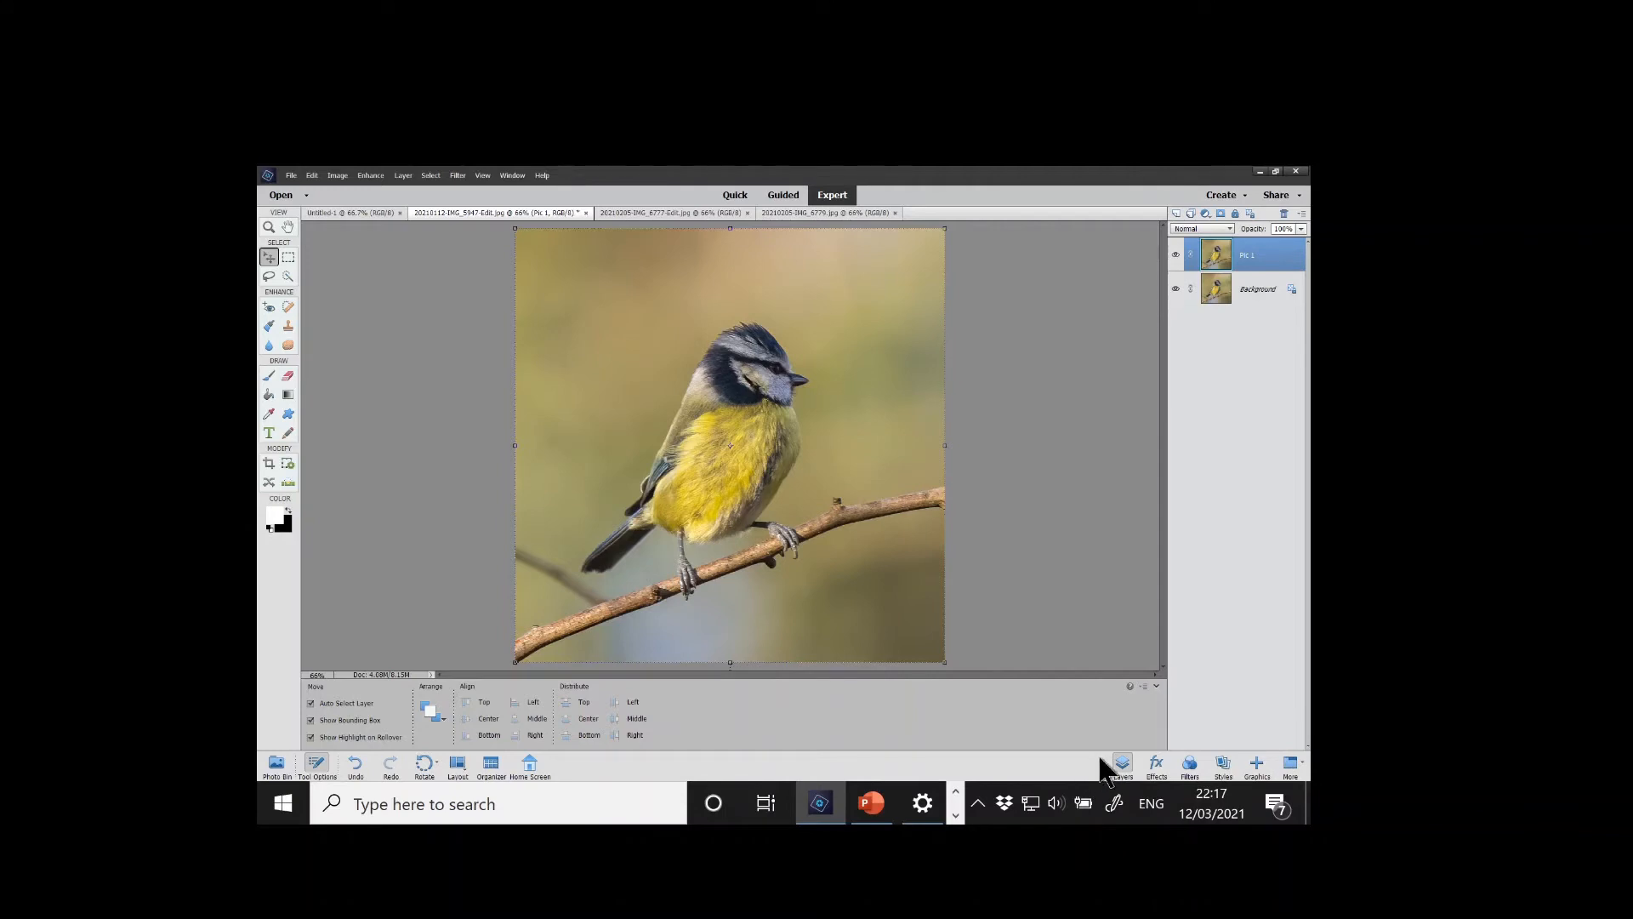
Convert the Pic 1 layer to an embedded object with the Elements+ Layers commands and return to the layer list
left_click(1157, 765)
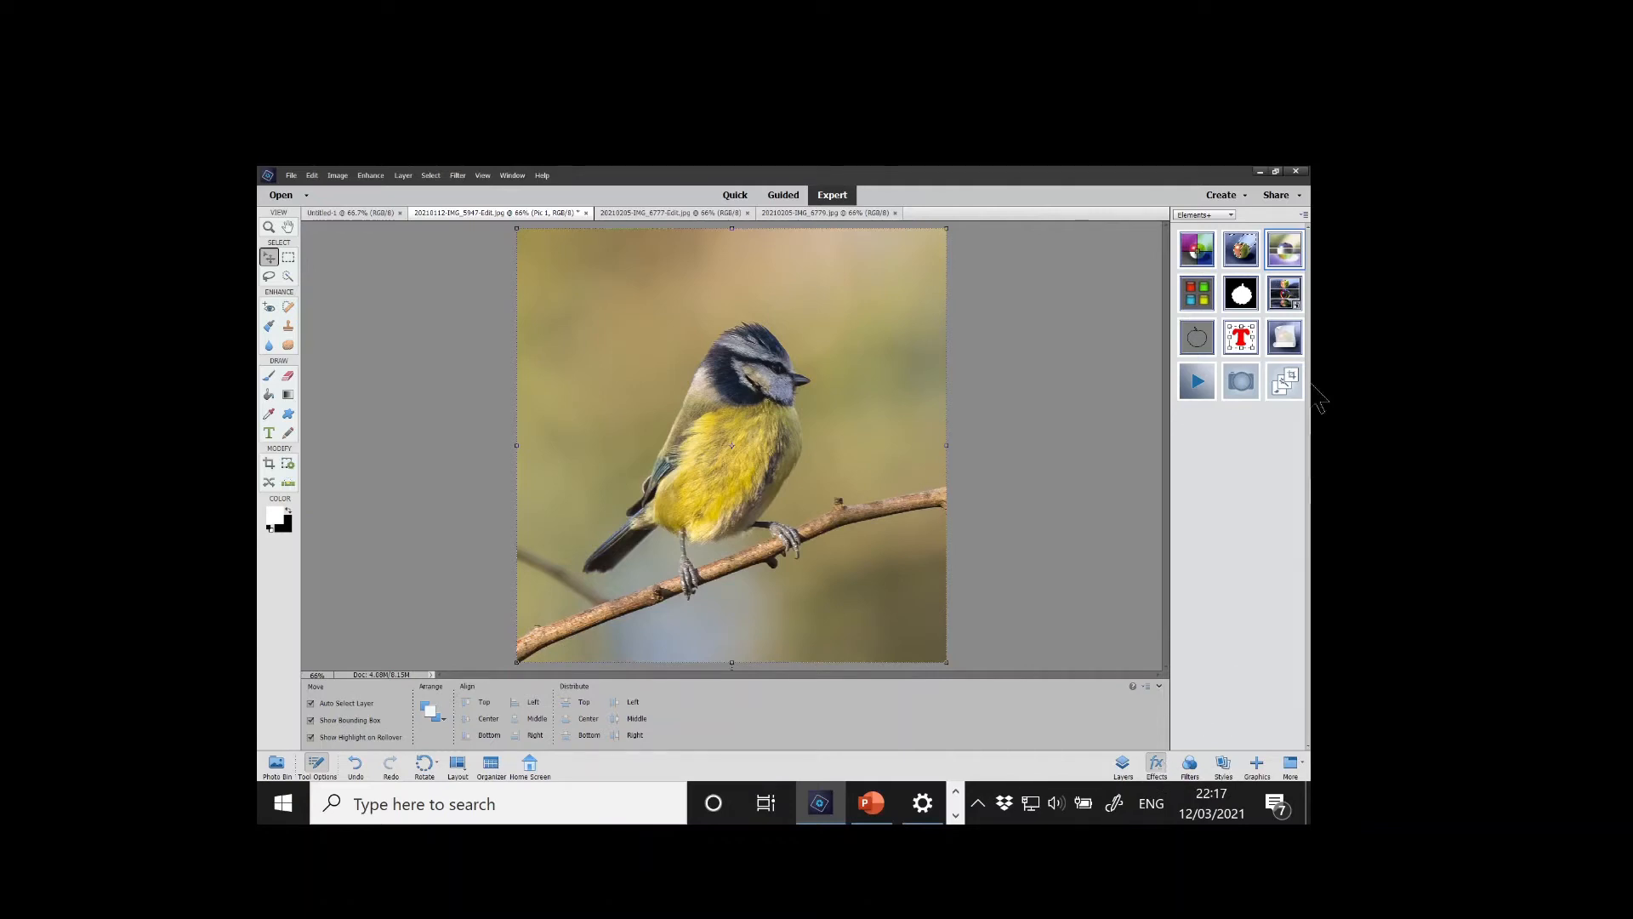
double_click(1284, 251)
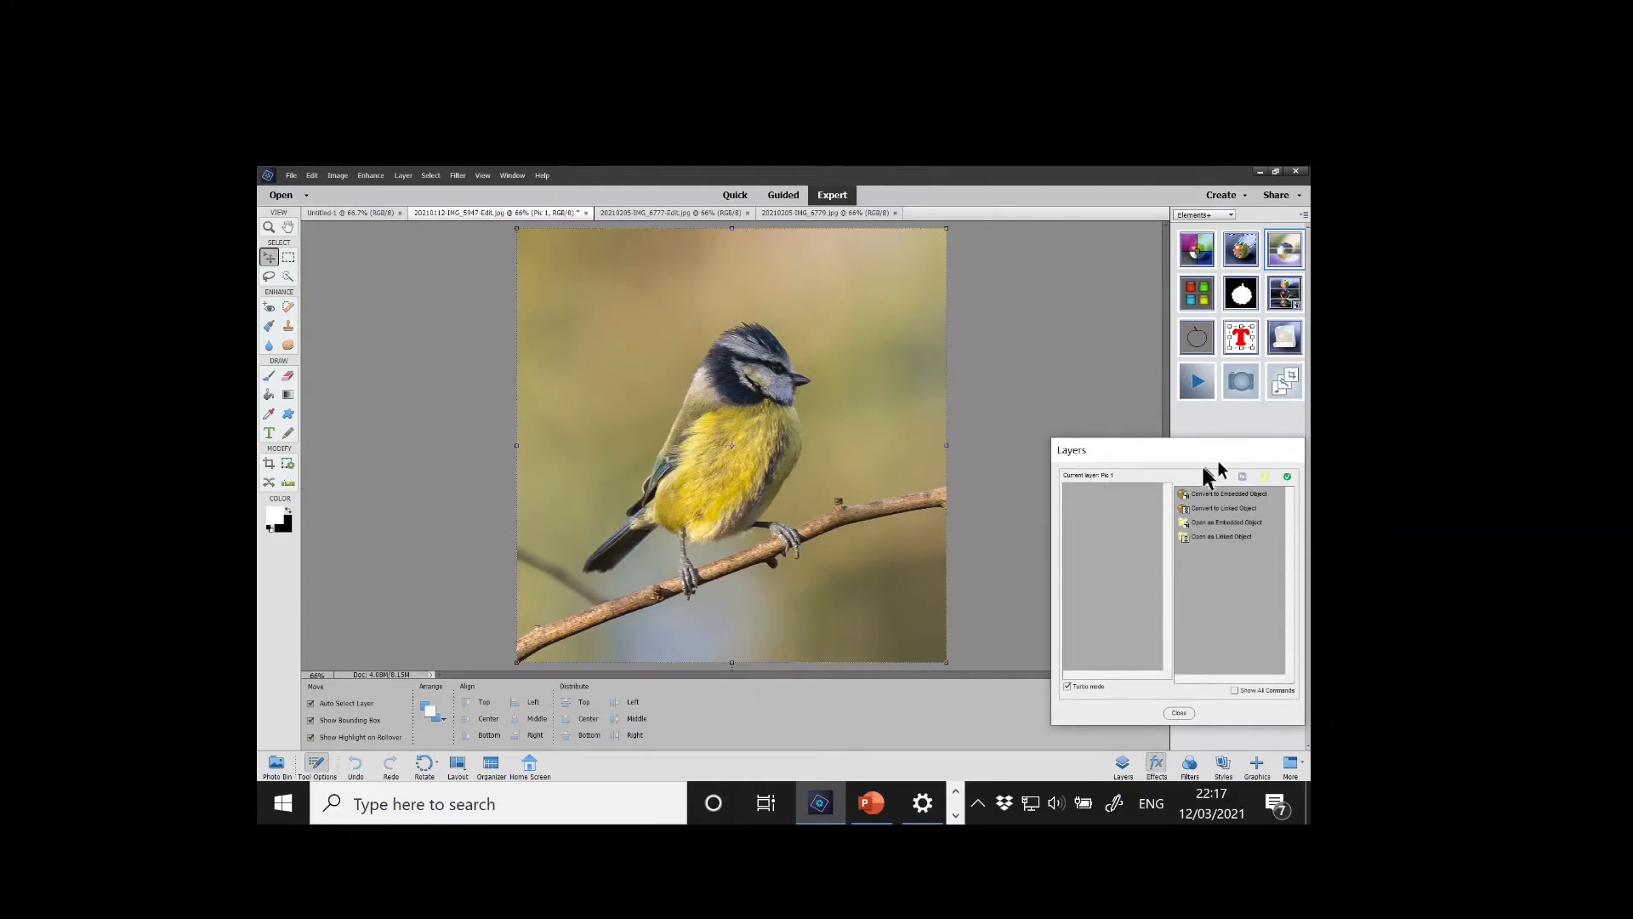
left_click_drag(1181, 453, 1026, 251)
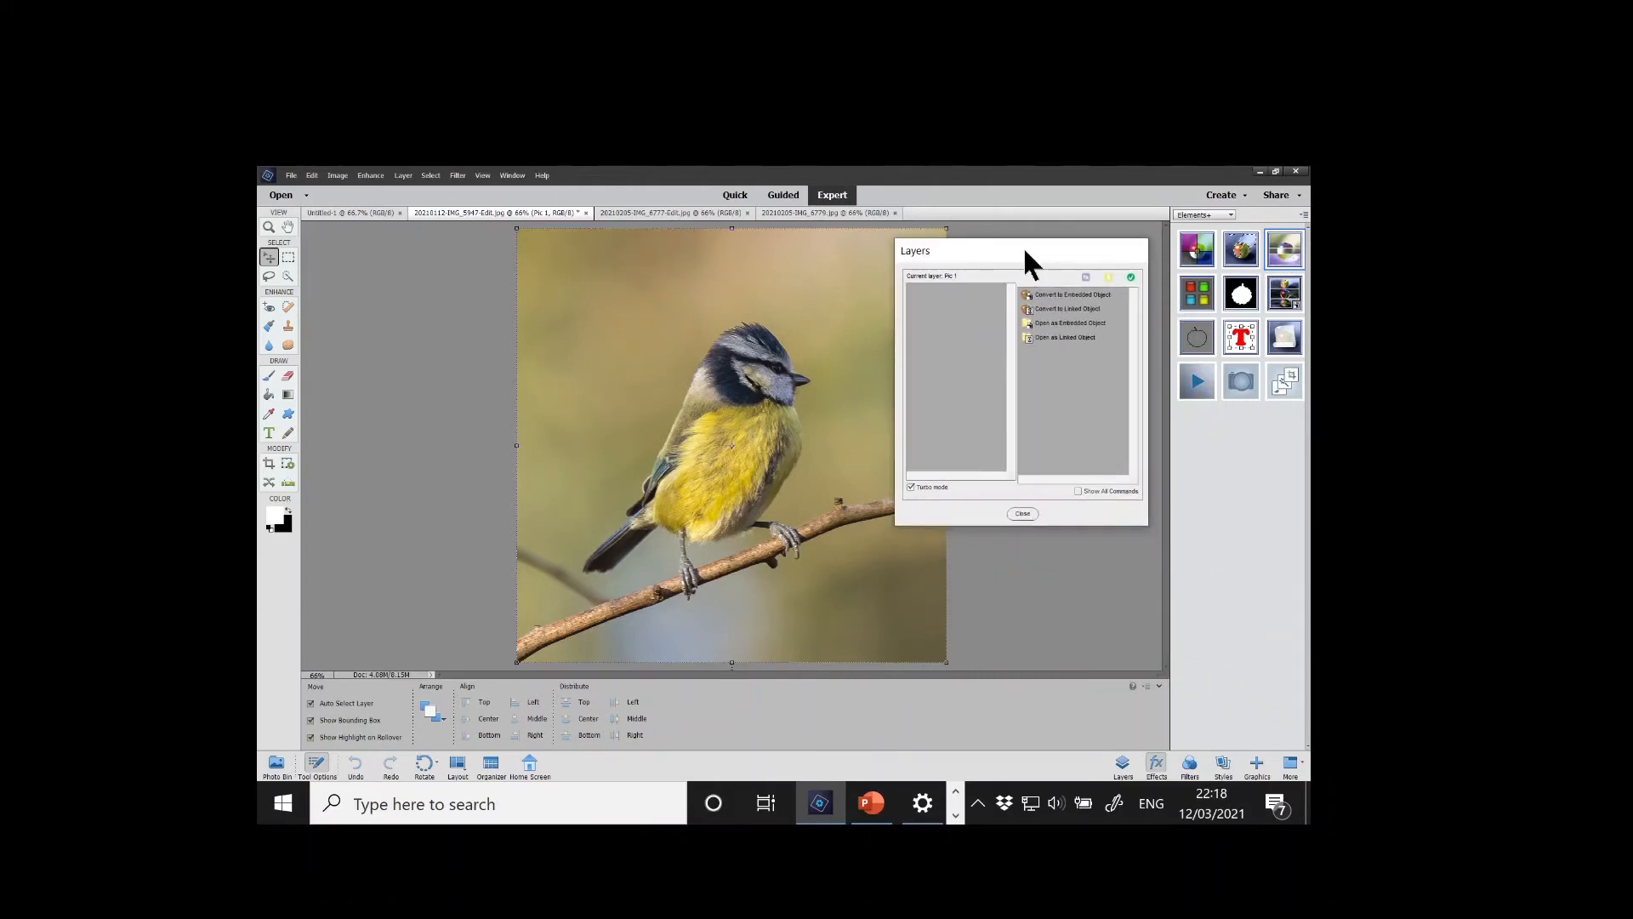
left_click(1075, 293)
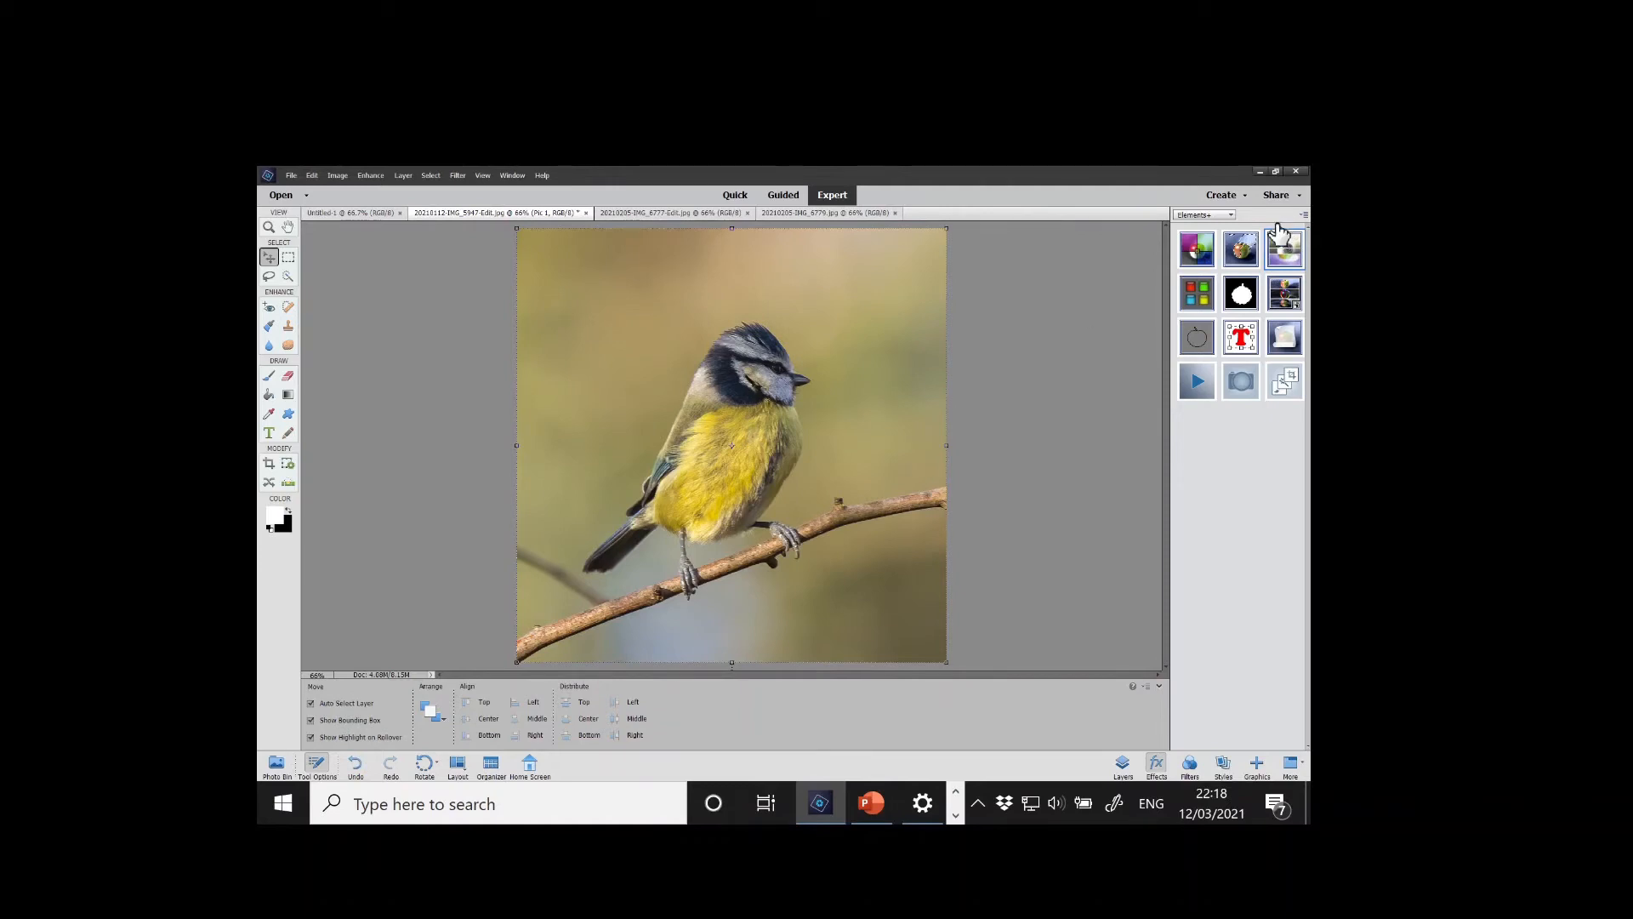
left_click(1123, 768)
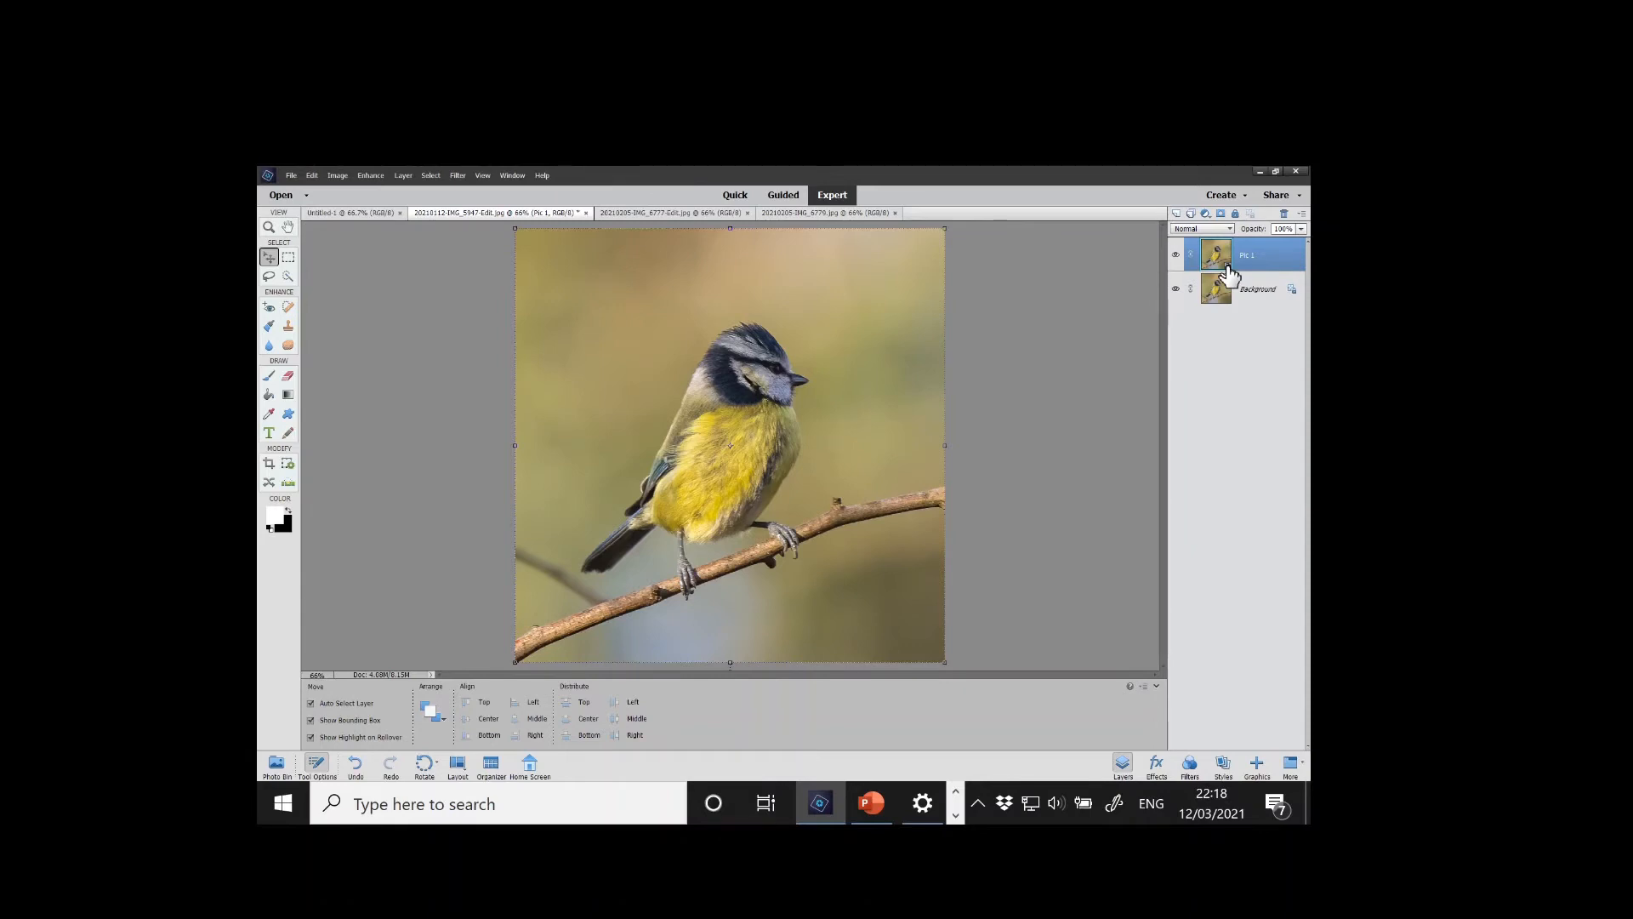
Duplicate the Background layer of 20210205-IMG_6777-Edit.jpg under the name "Pic 2"
left_click(663, 214)
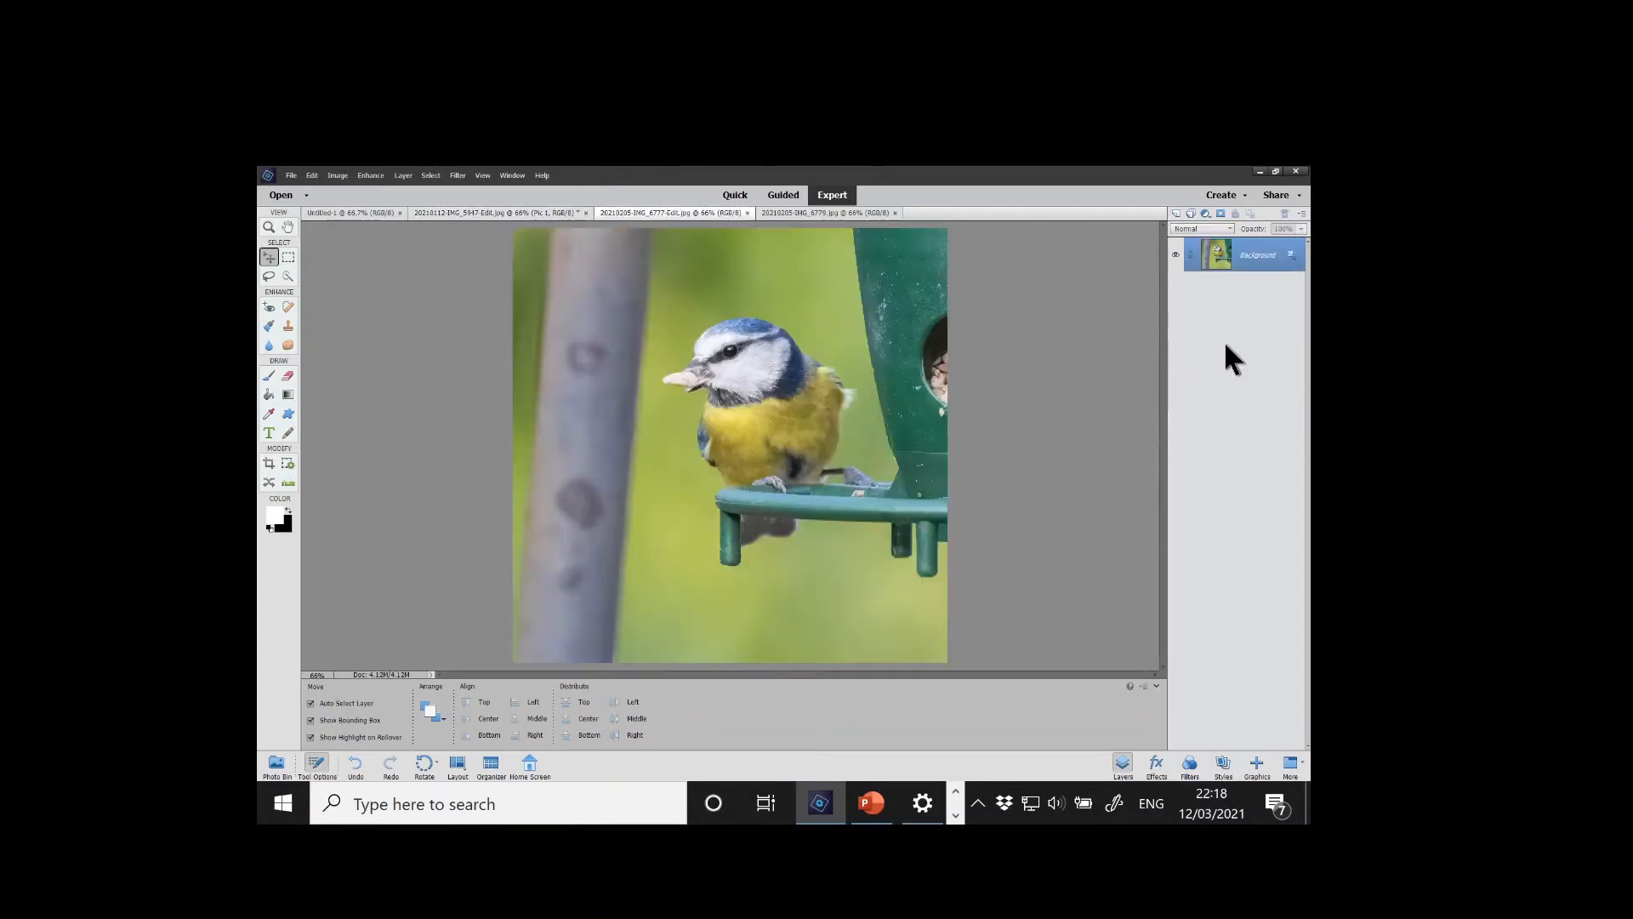
right_click(1257, 259)
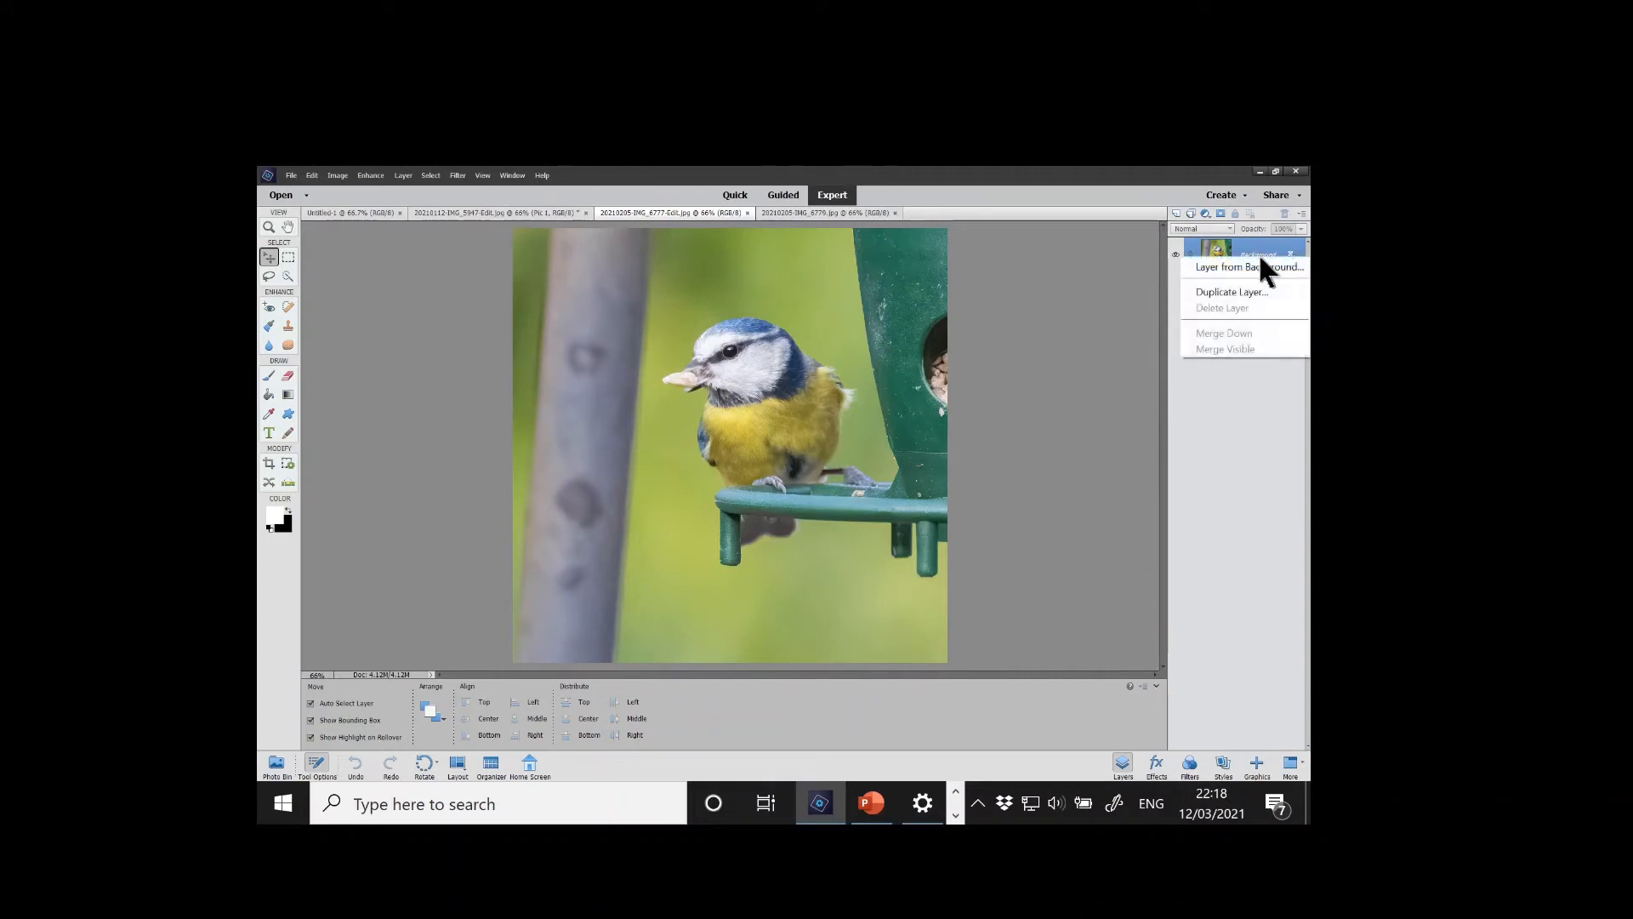
left_click(1231, 296)
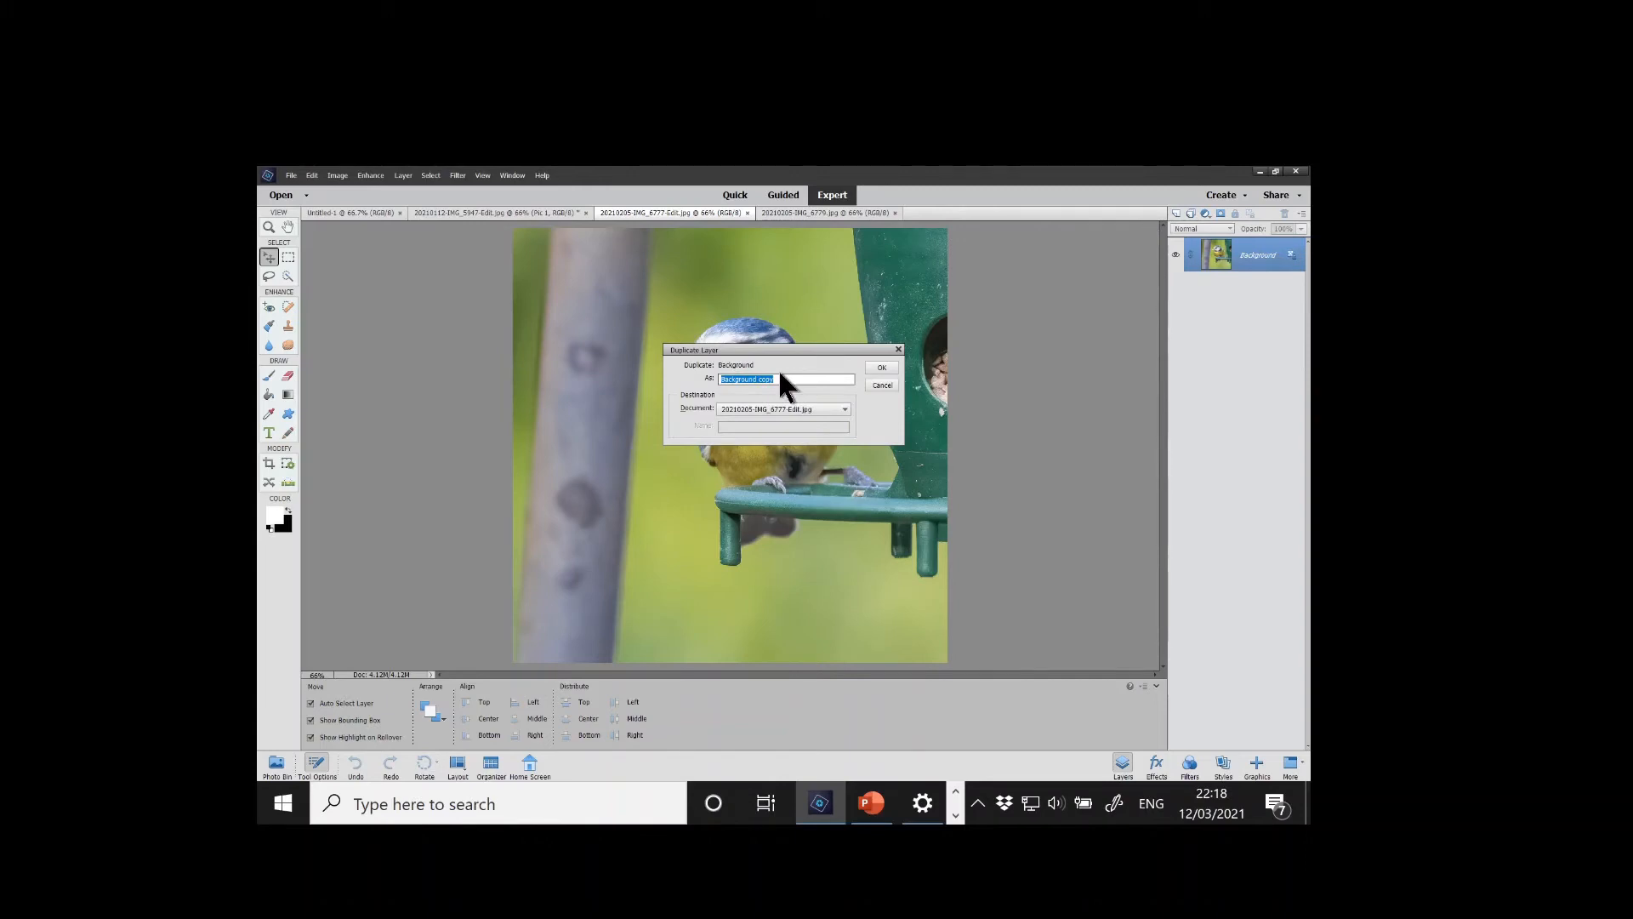
type("Pic 2")
left_click(883, 368)
Convert the Pic 2 layer to an embedded object with the Elements+ Layers commands and return to the layer list
left_click(1157, 766)
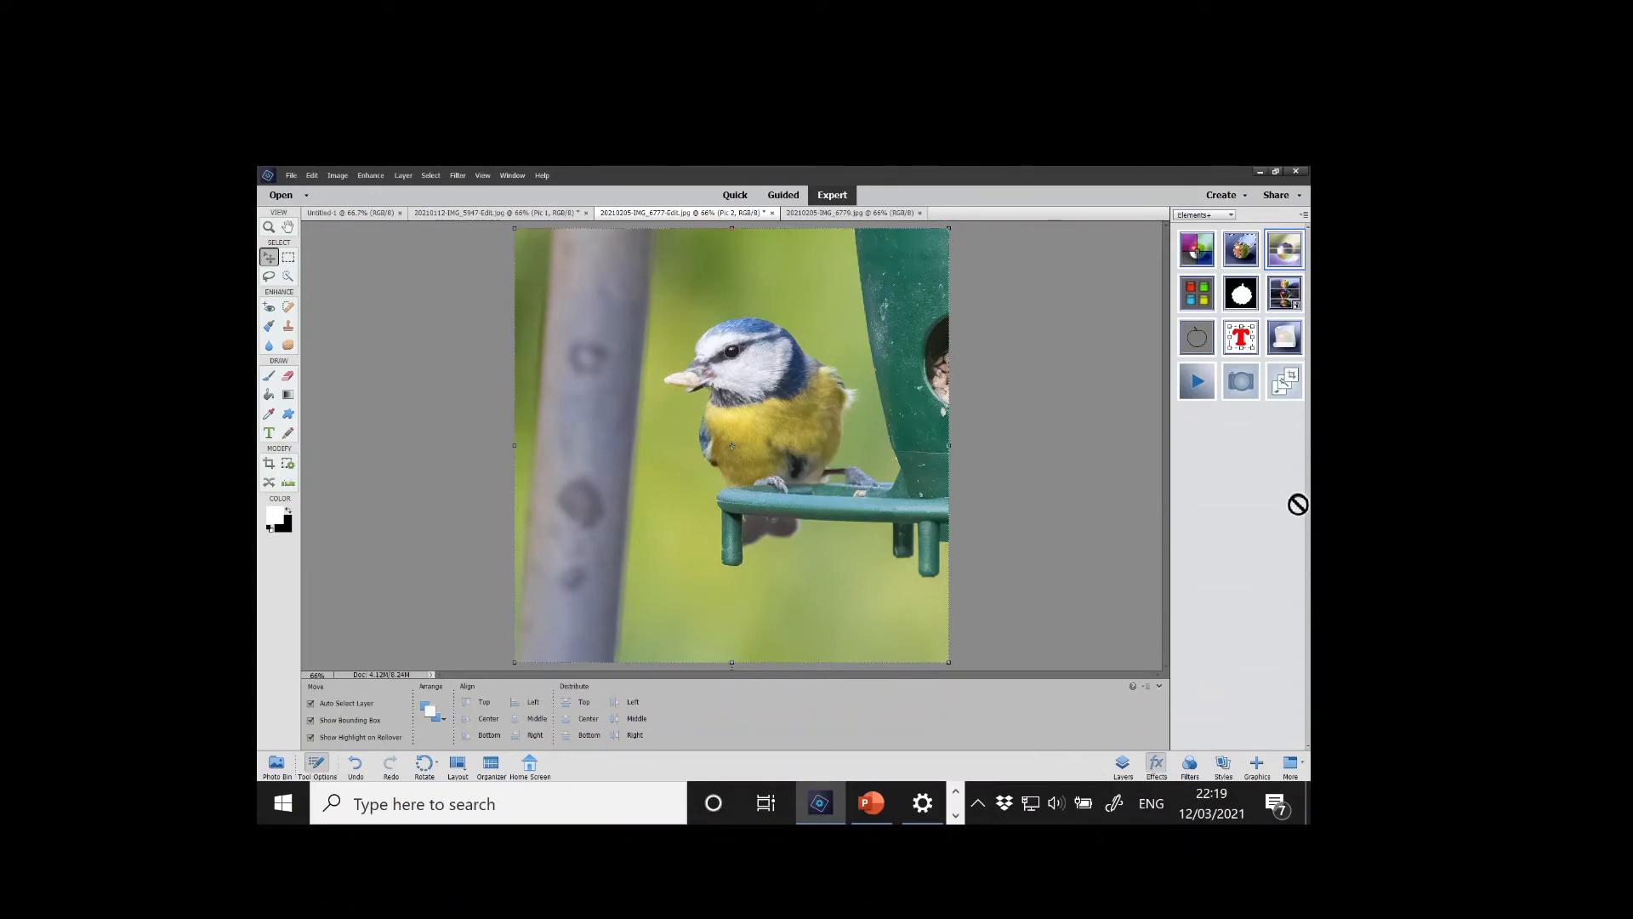
double_click(1286, 260)
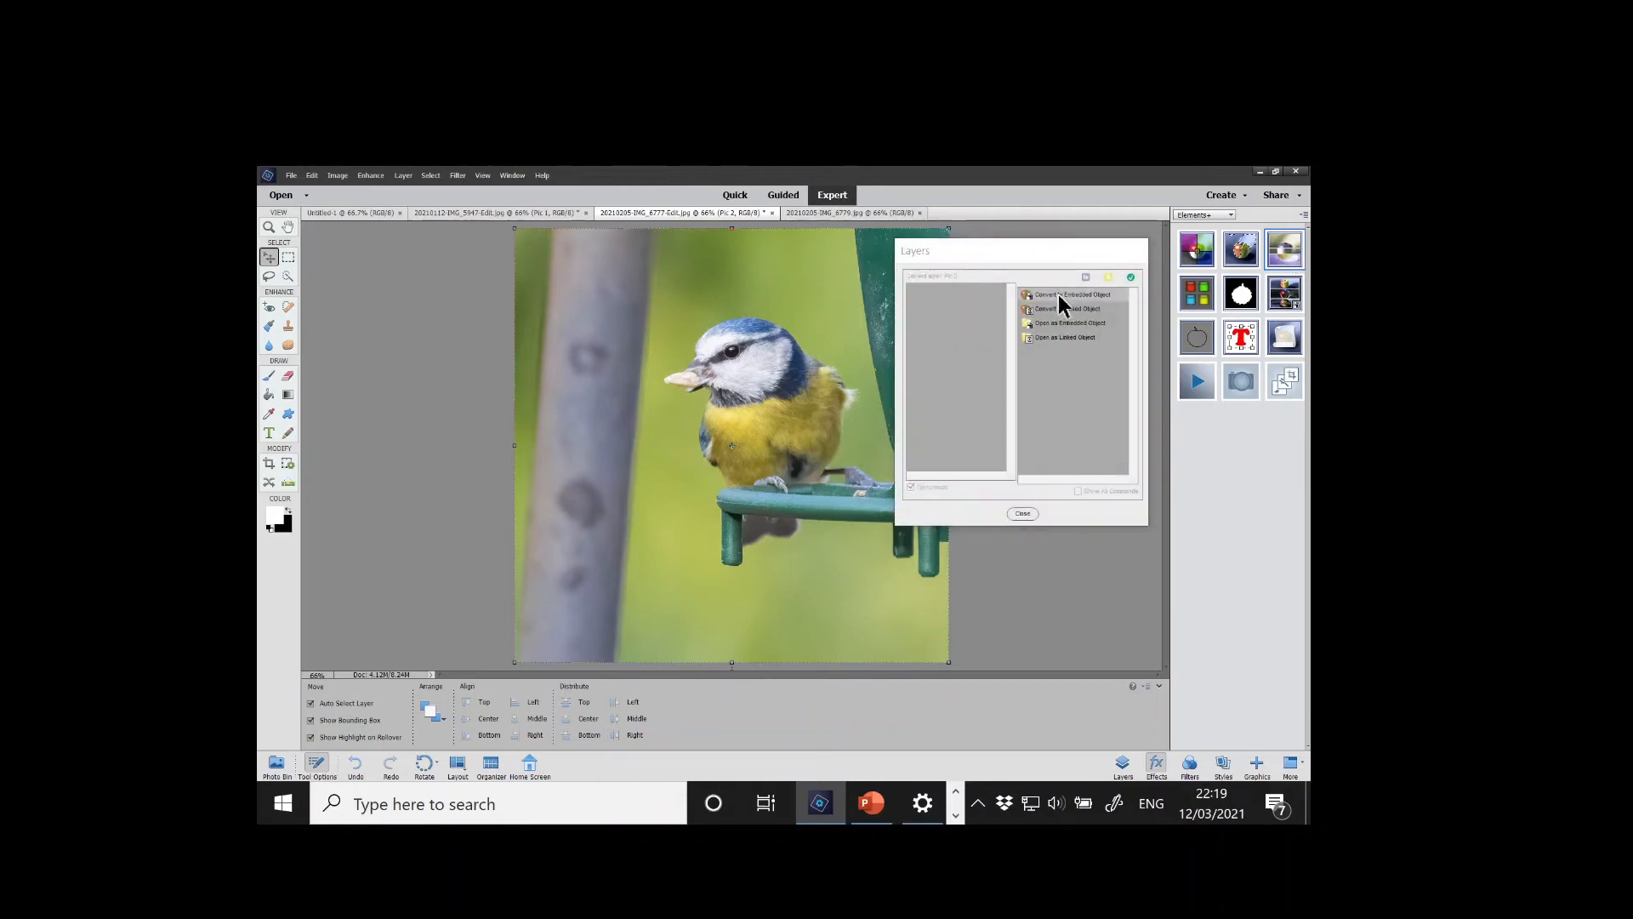
left_click(1058, 294)
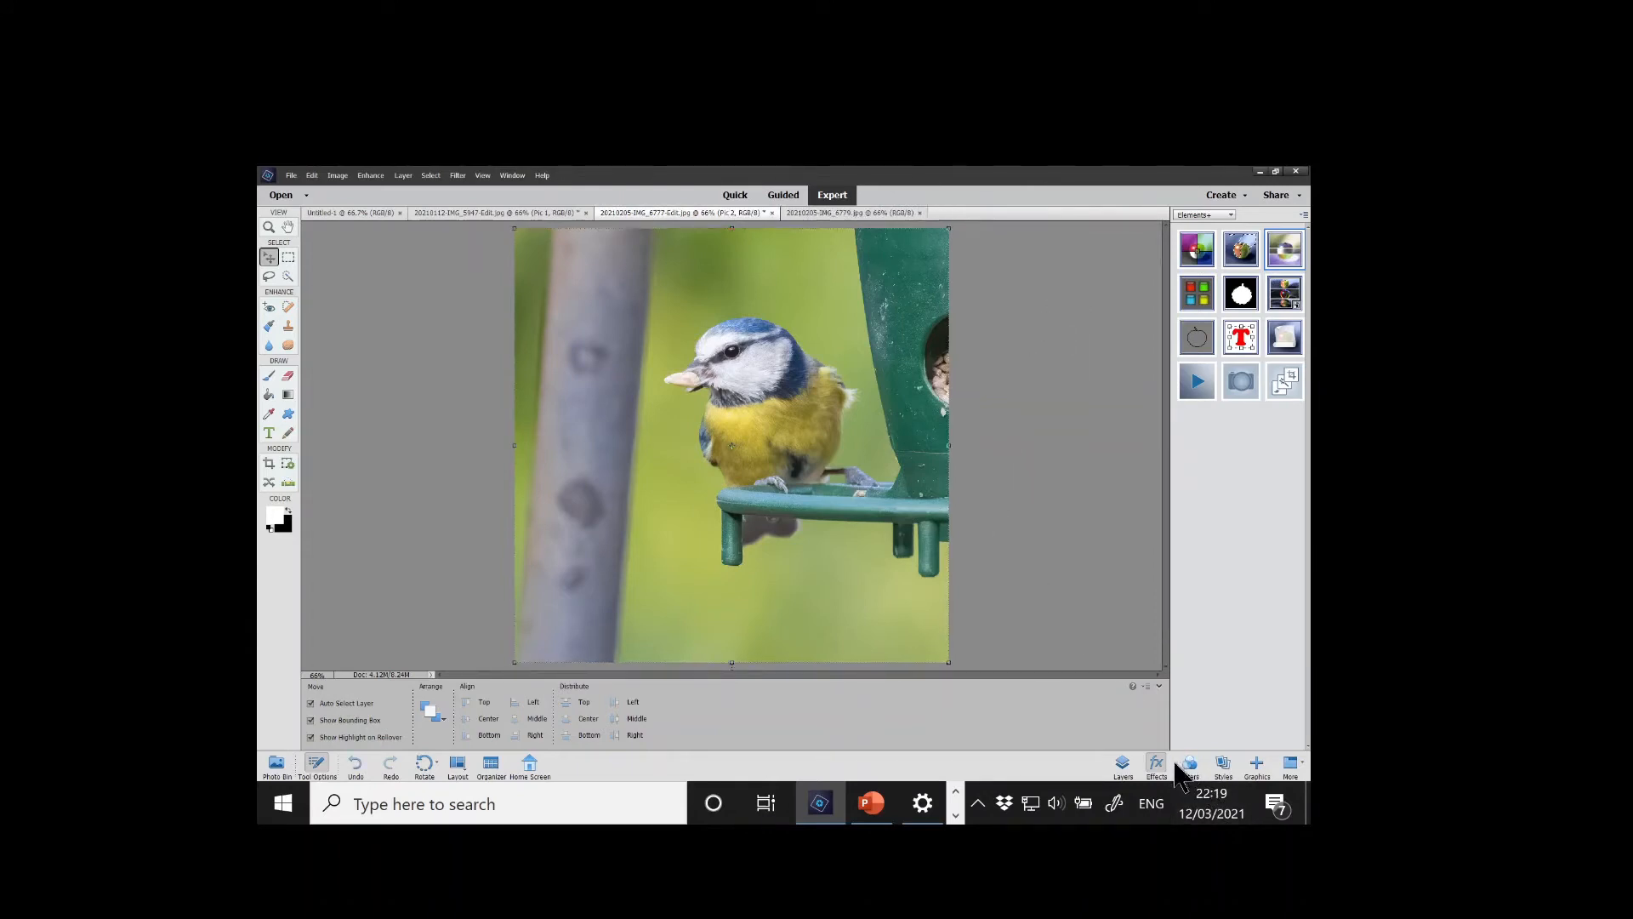
left_click(1123, 767)
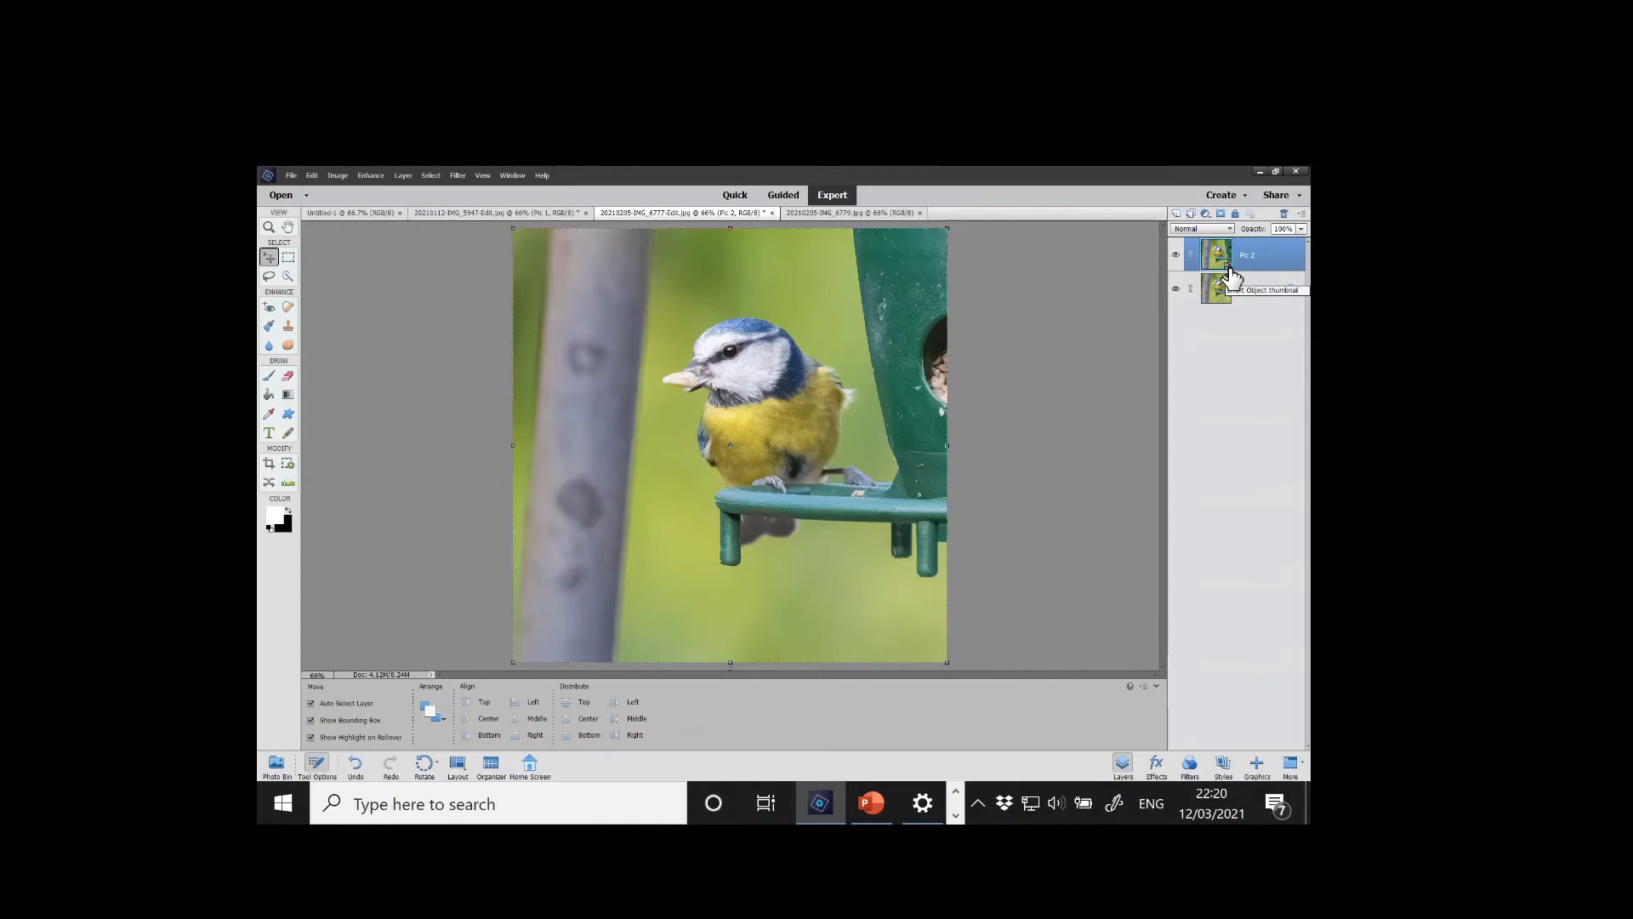
Duplicate the Background layer of 20210205-IMG_6779.jpg as "Pic3" and convert the copy to an embedded object with Elements+
left_click(877, 214)
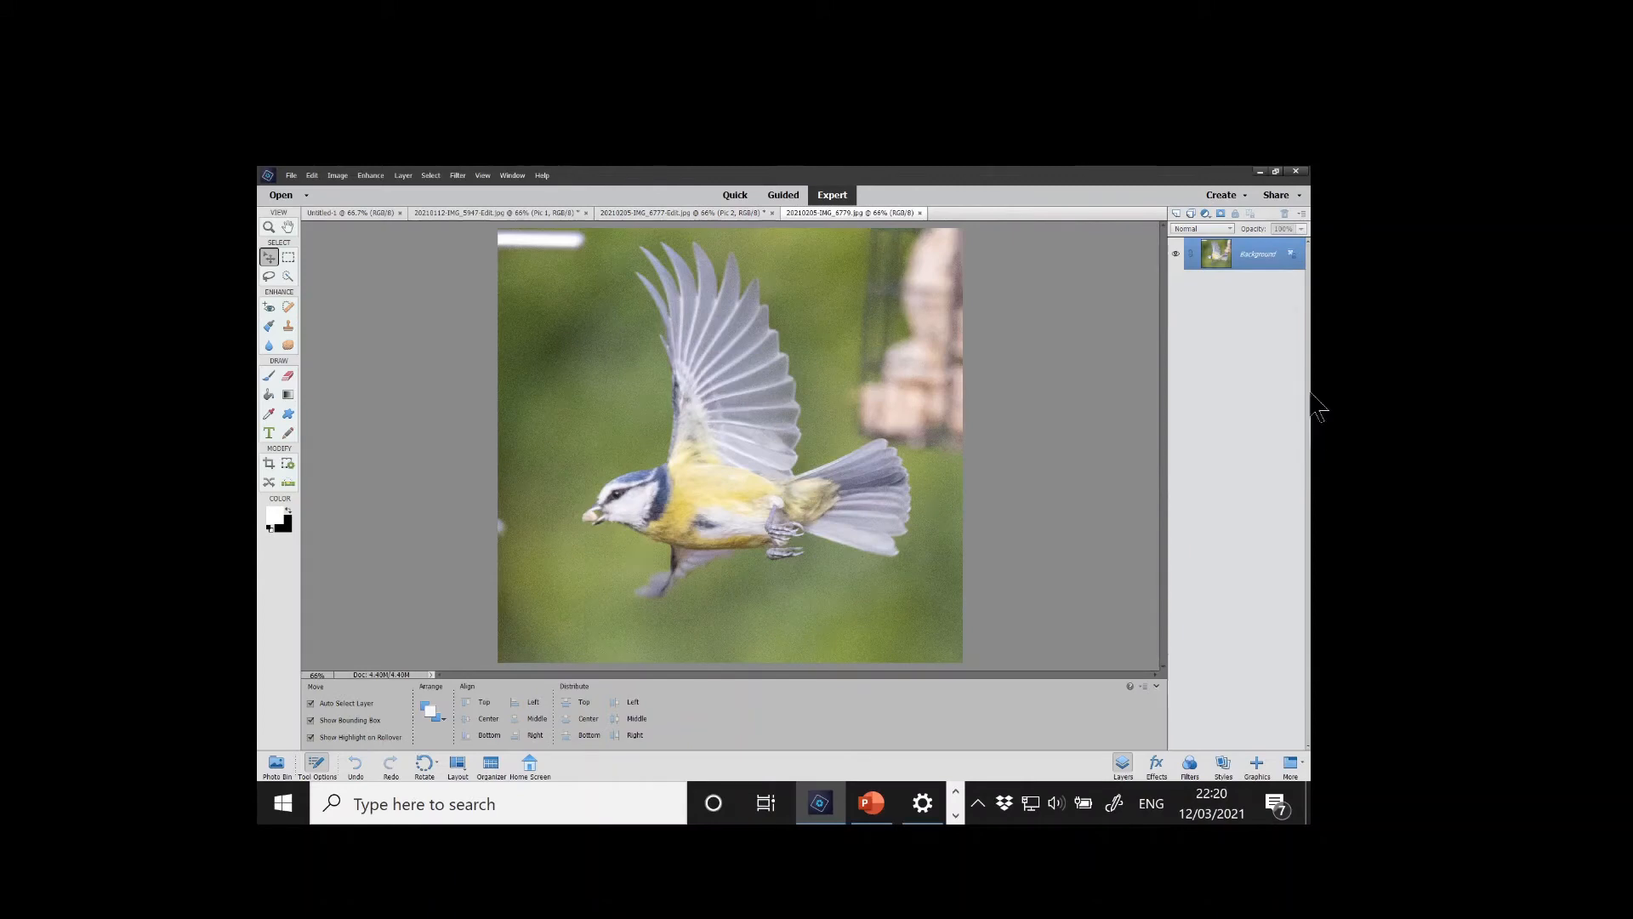
right_click(1242, 254)
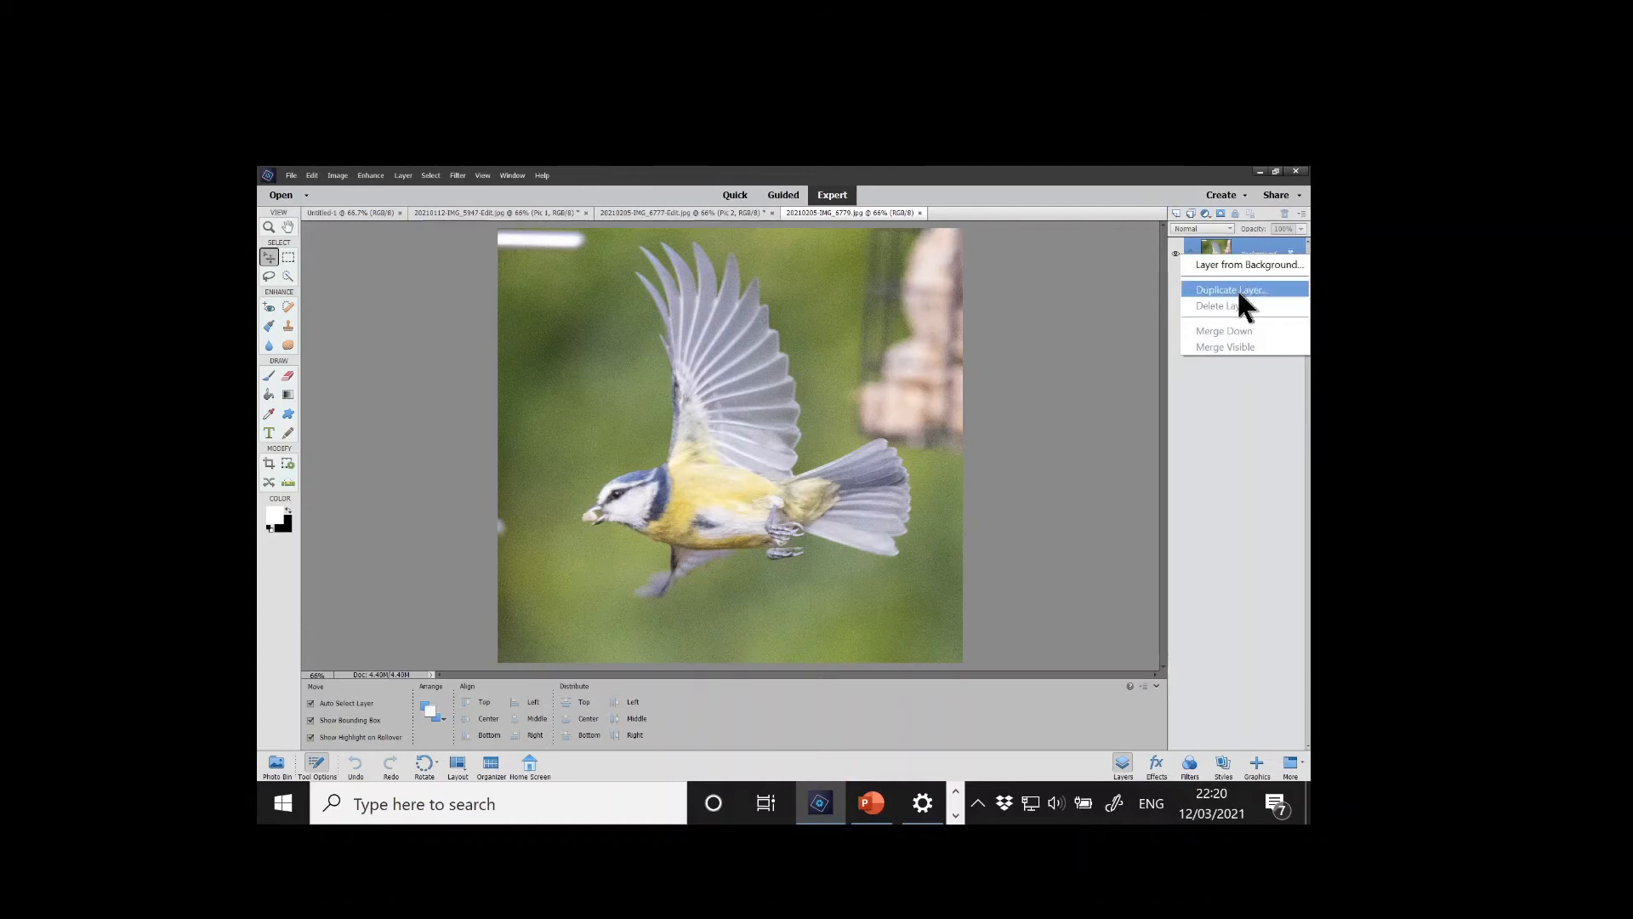
left_click(1239, 291)
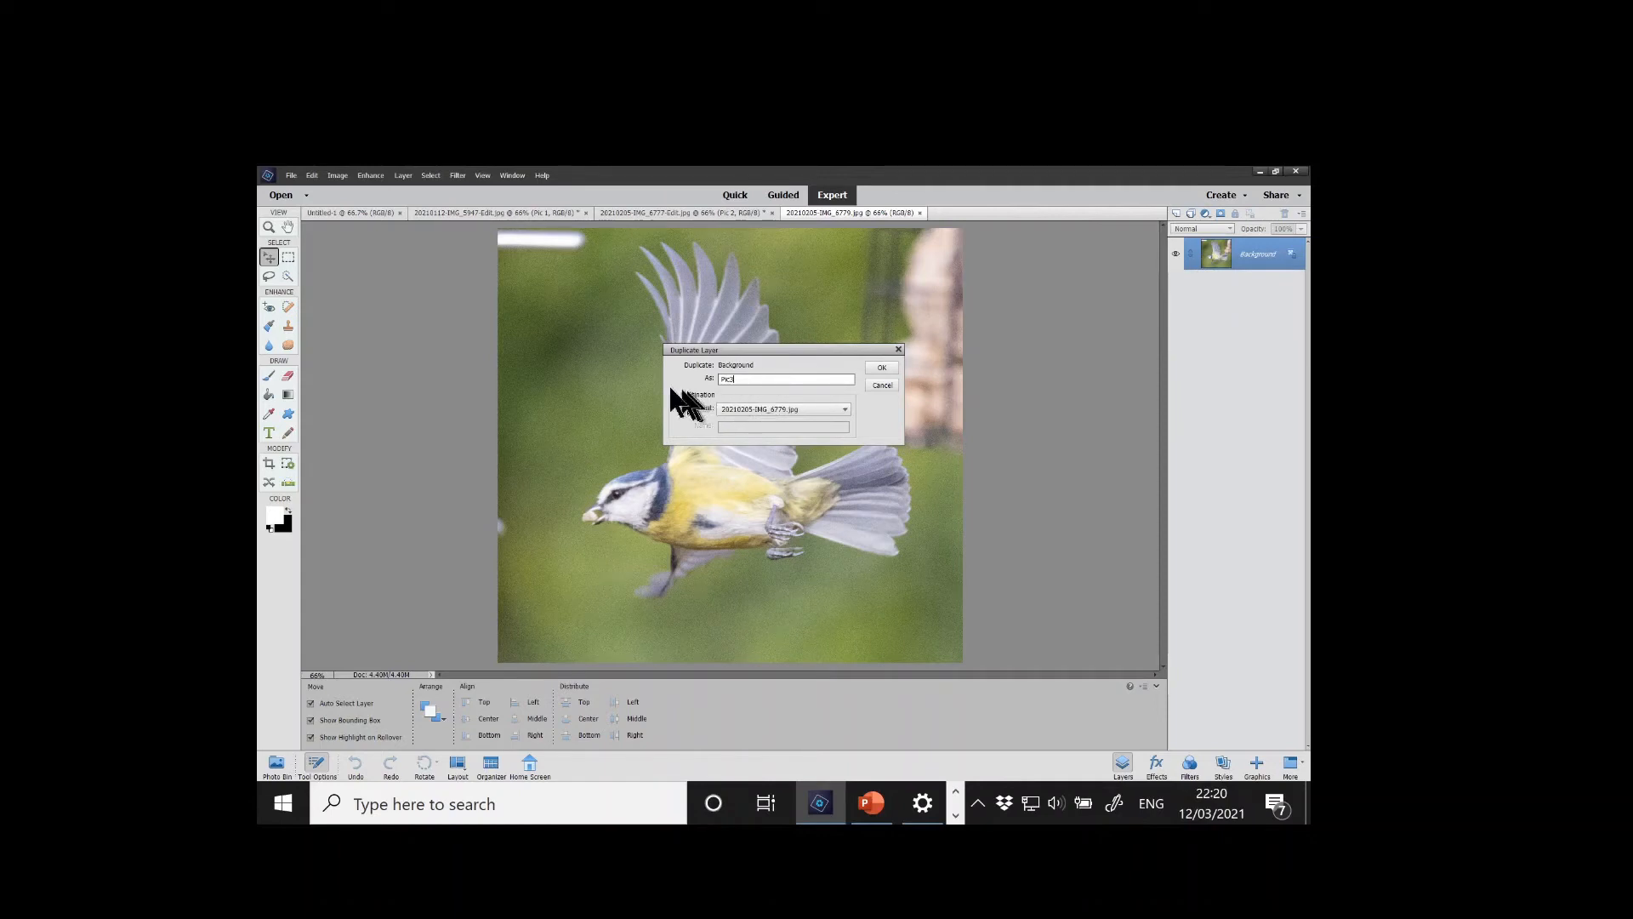
left_click(885, 367)
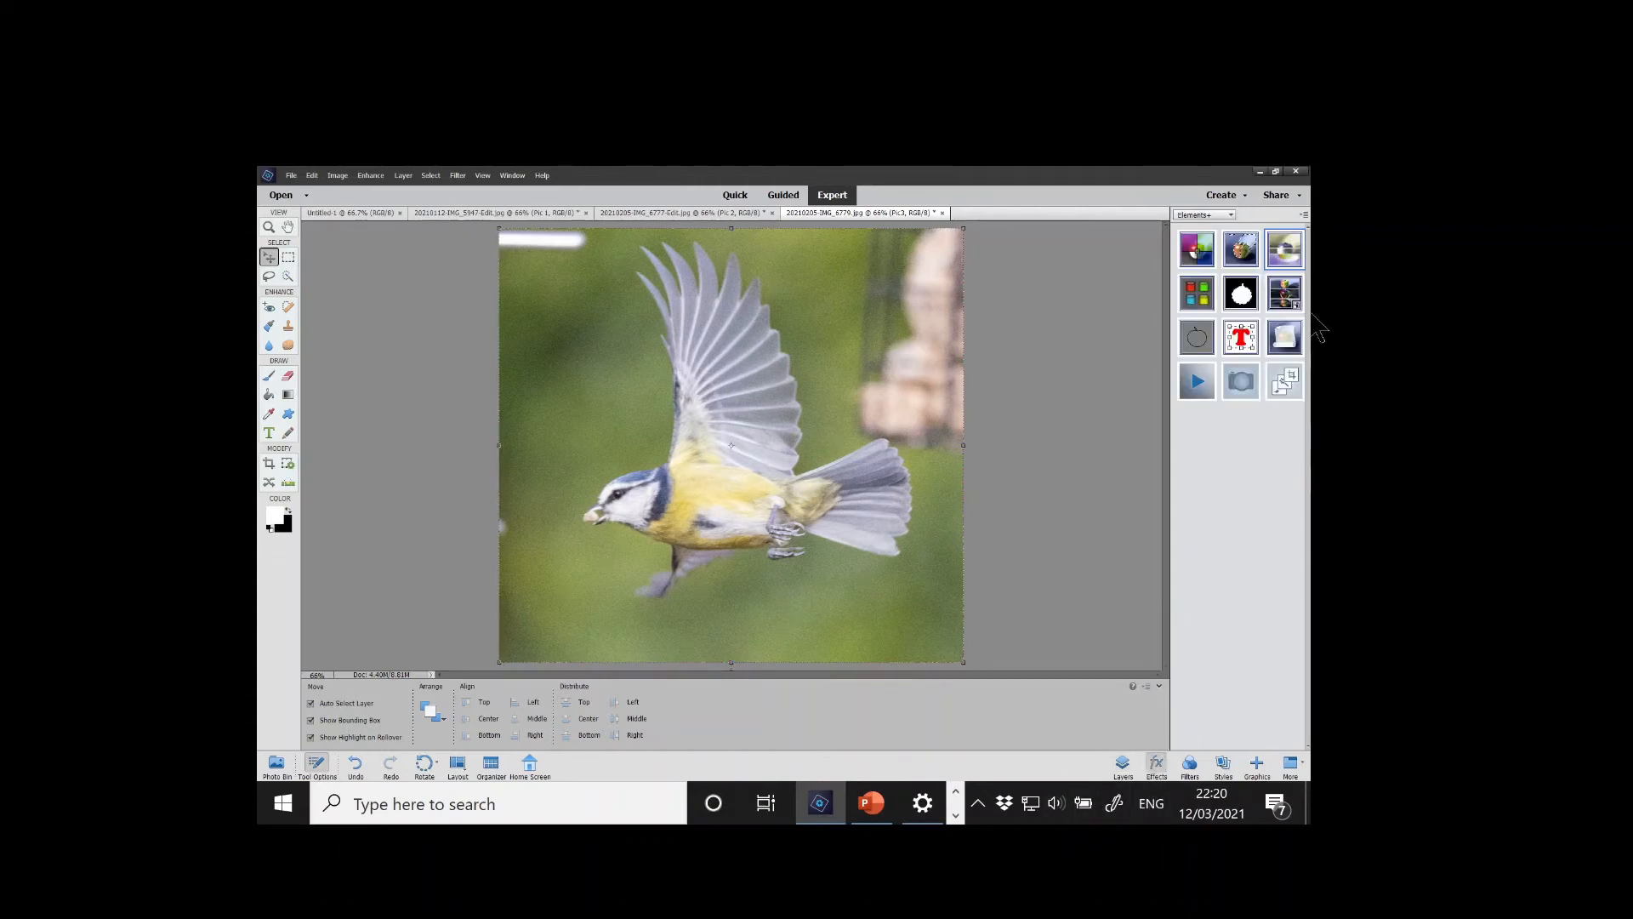
double_click(1287, 254)
left_click(1124, 768)
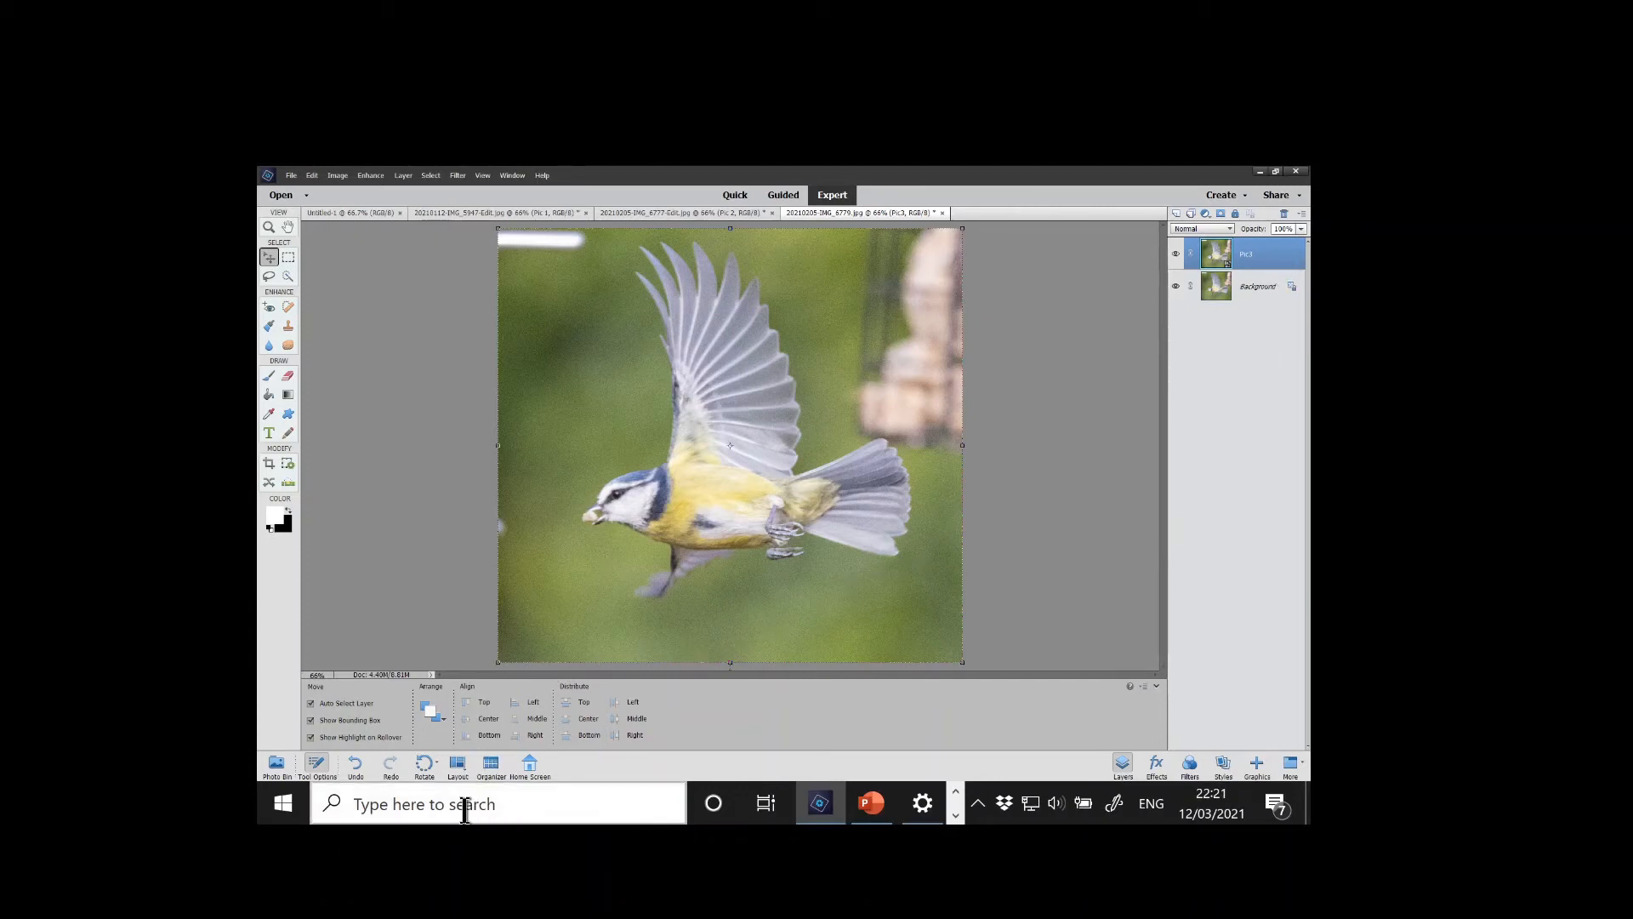
Arrange the open documents in the All Grid layout and copy the Pic 1 layer into the black blank document
left_click(455, 761)
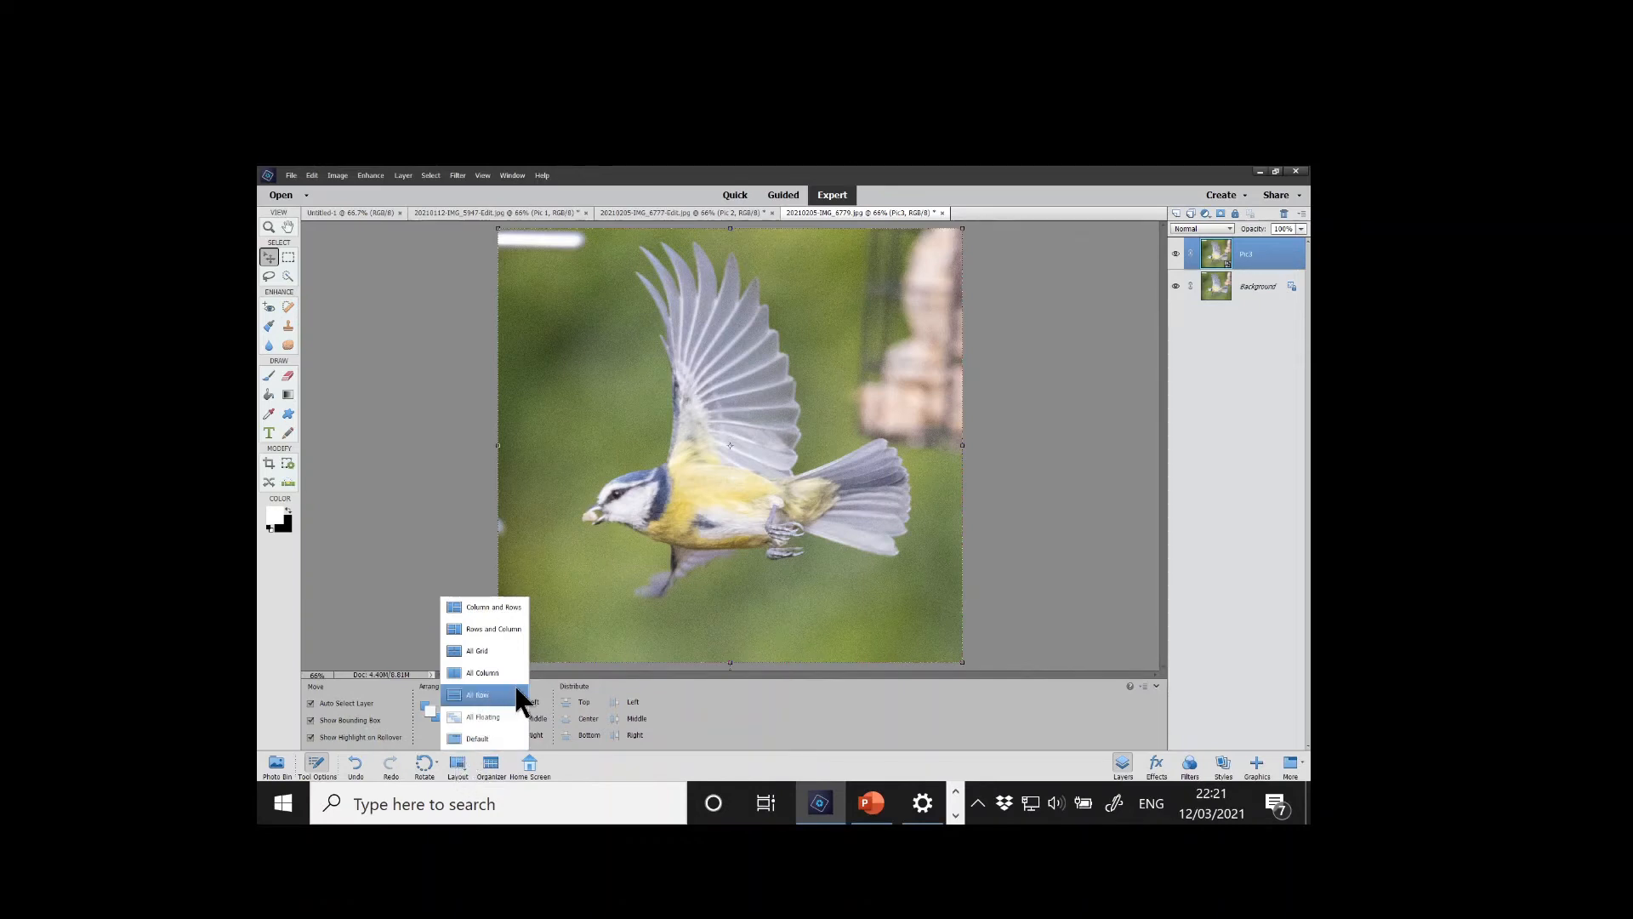
left_click(481, 652)
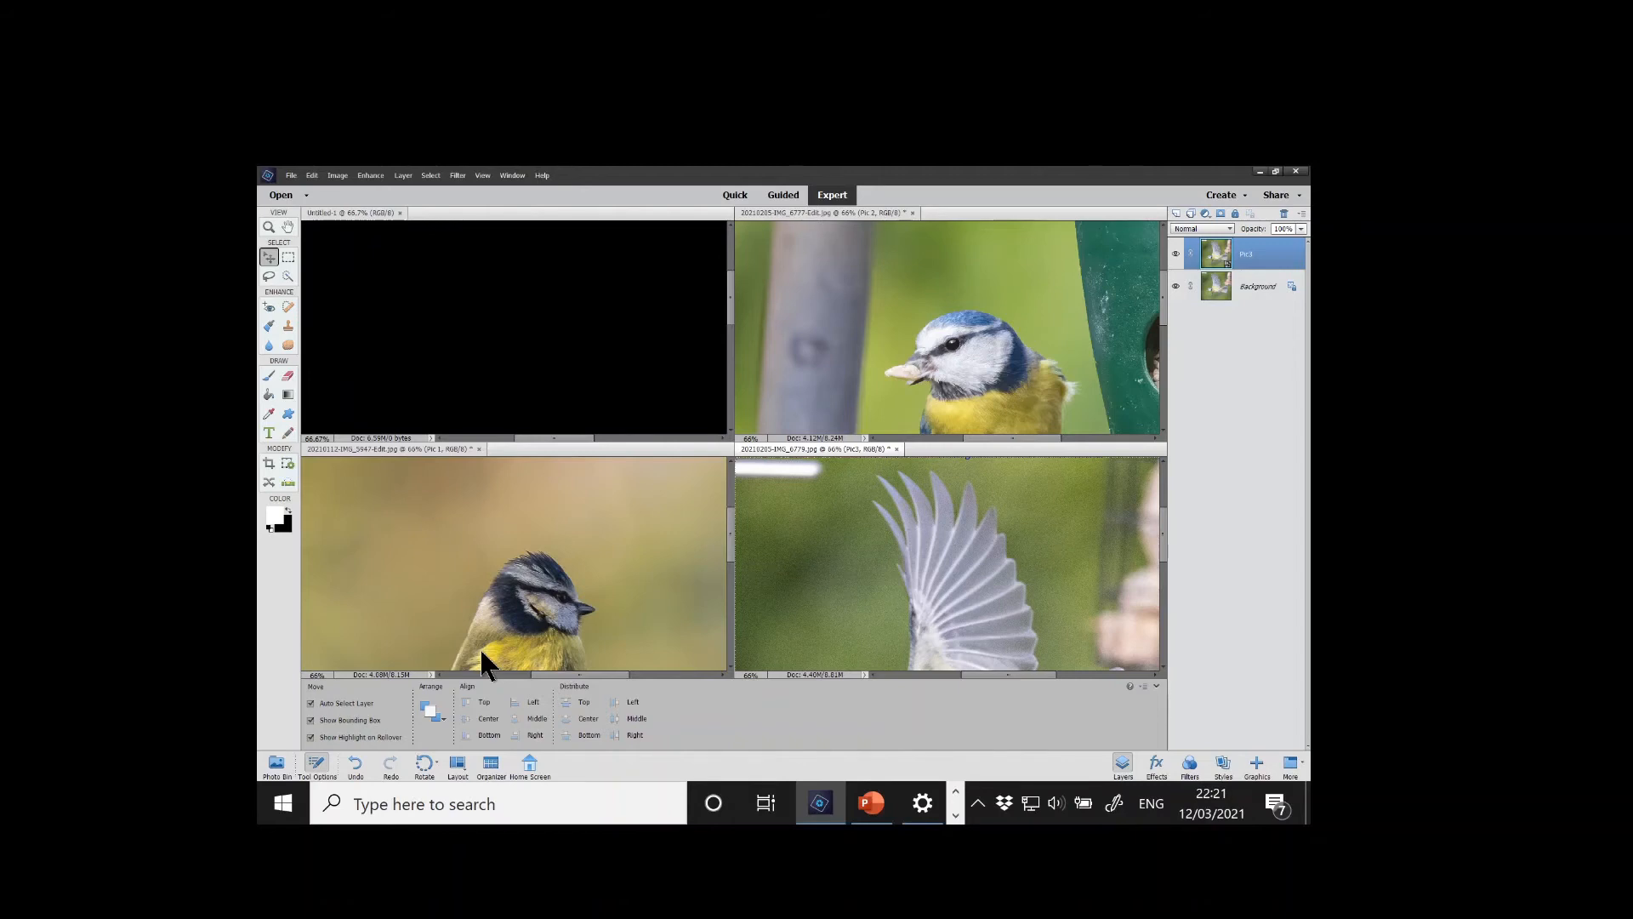
left_click(359, 544)
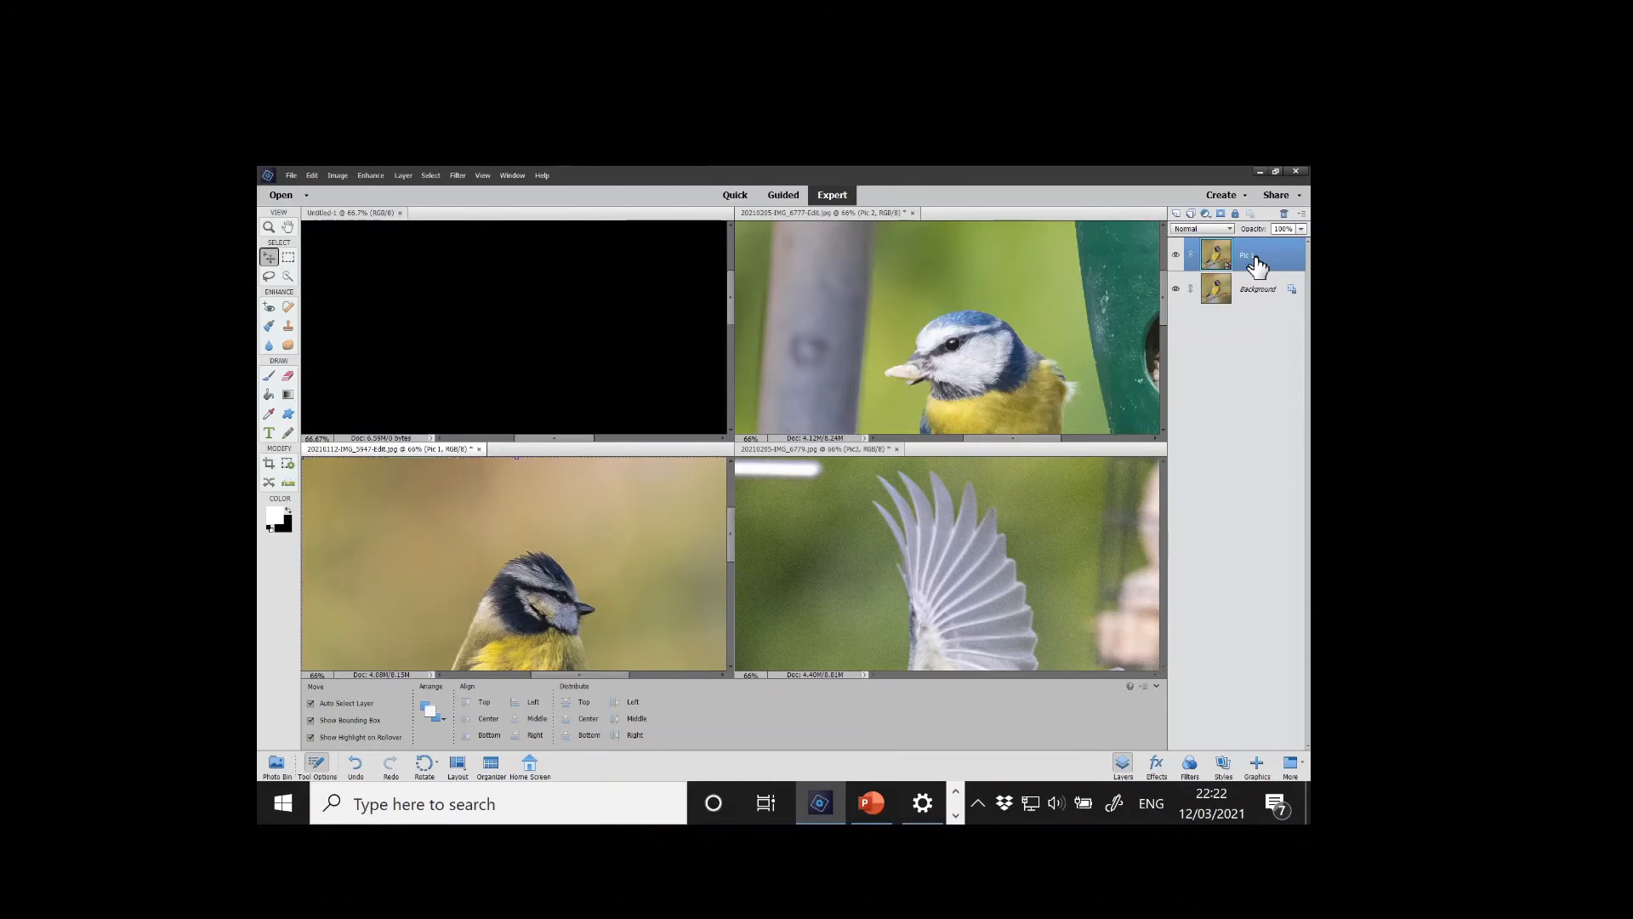
left_click_drag(1257, 267, 400, 297)
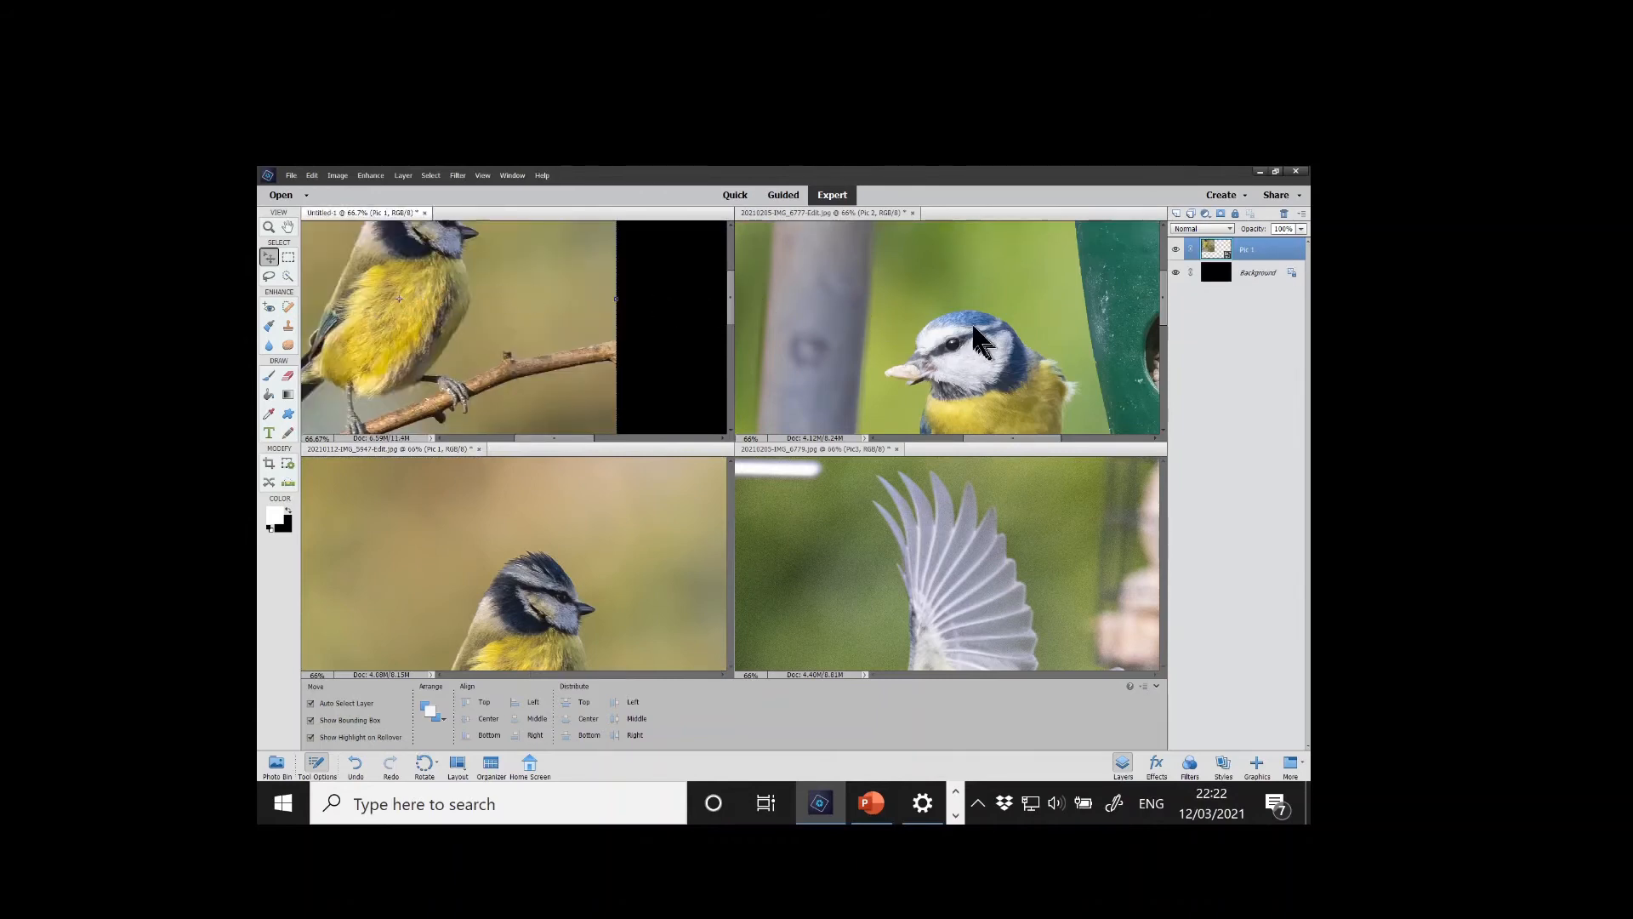
Copy the Pic 2 and Pic3 layers into the black document and restore the Default document layout
left_click(889, 214)
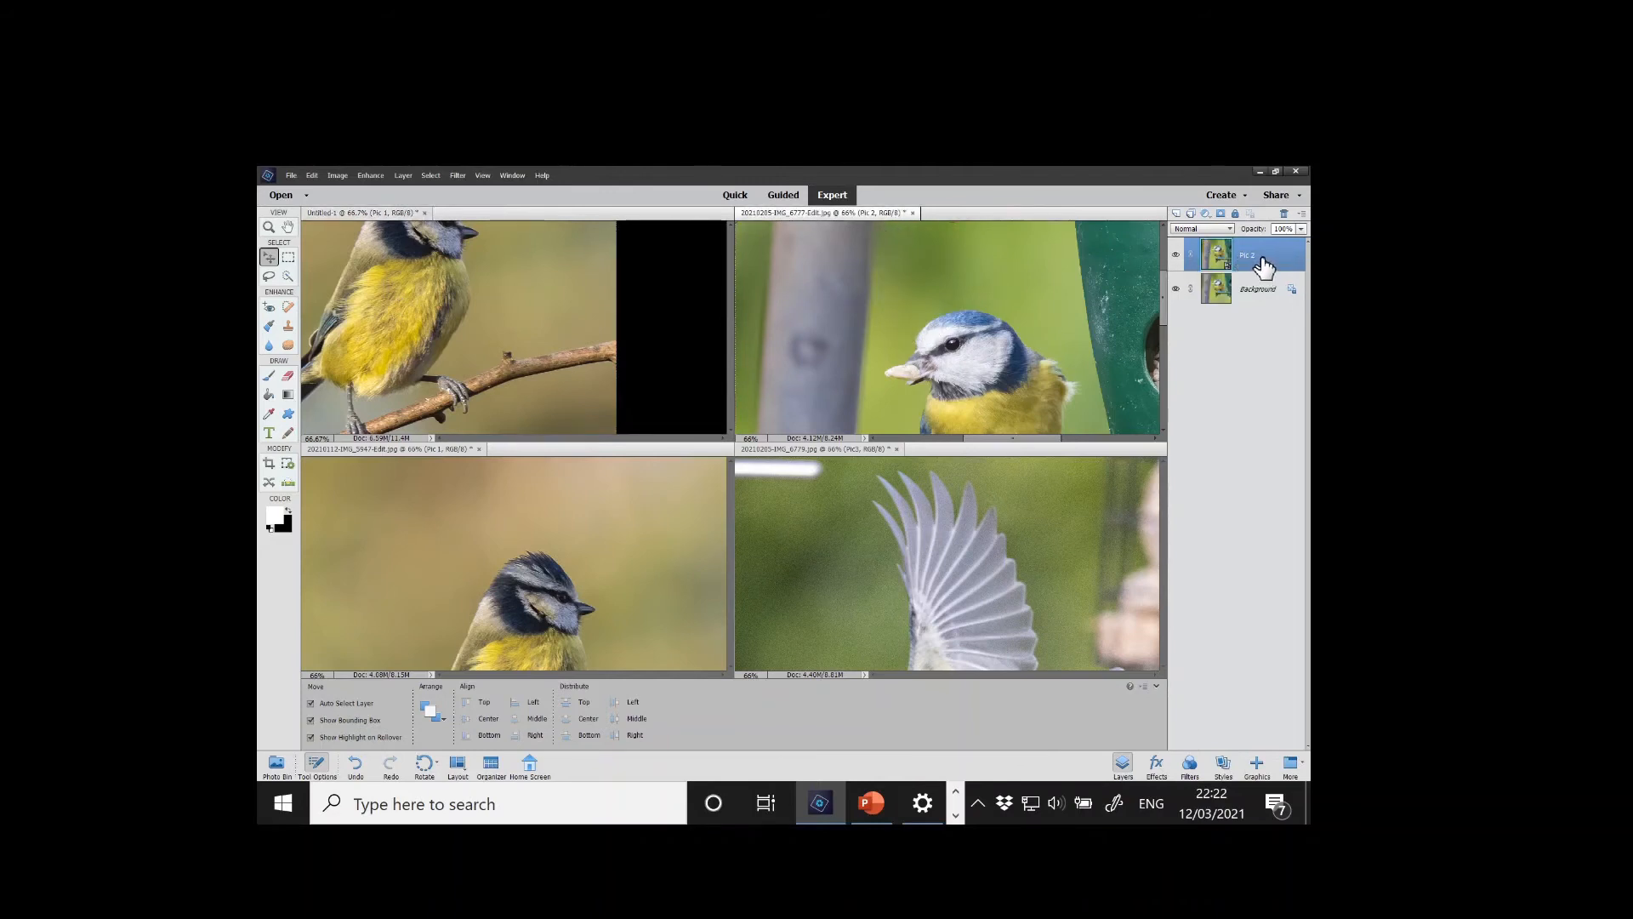
left_click_drag(1262, 263, 474, 289)
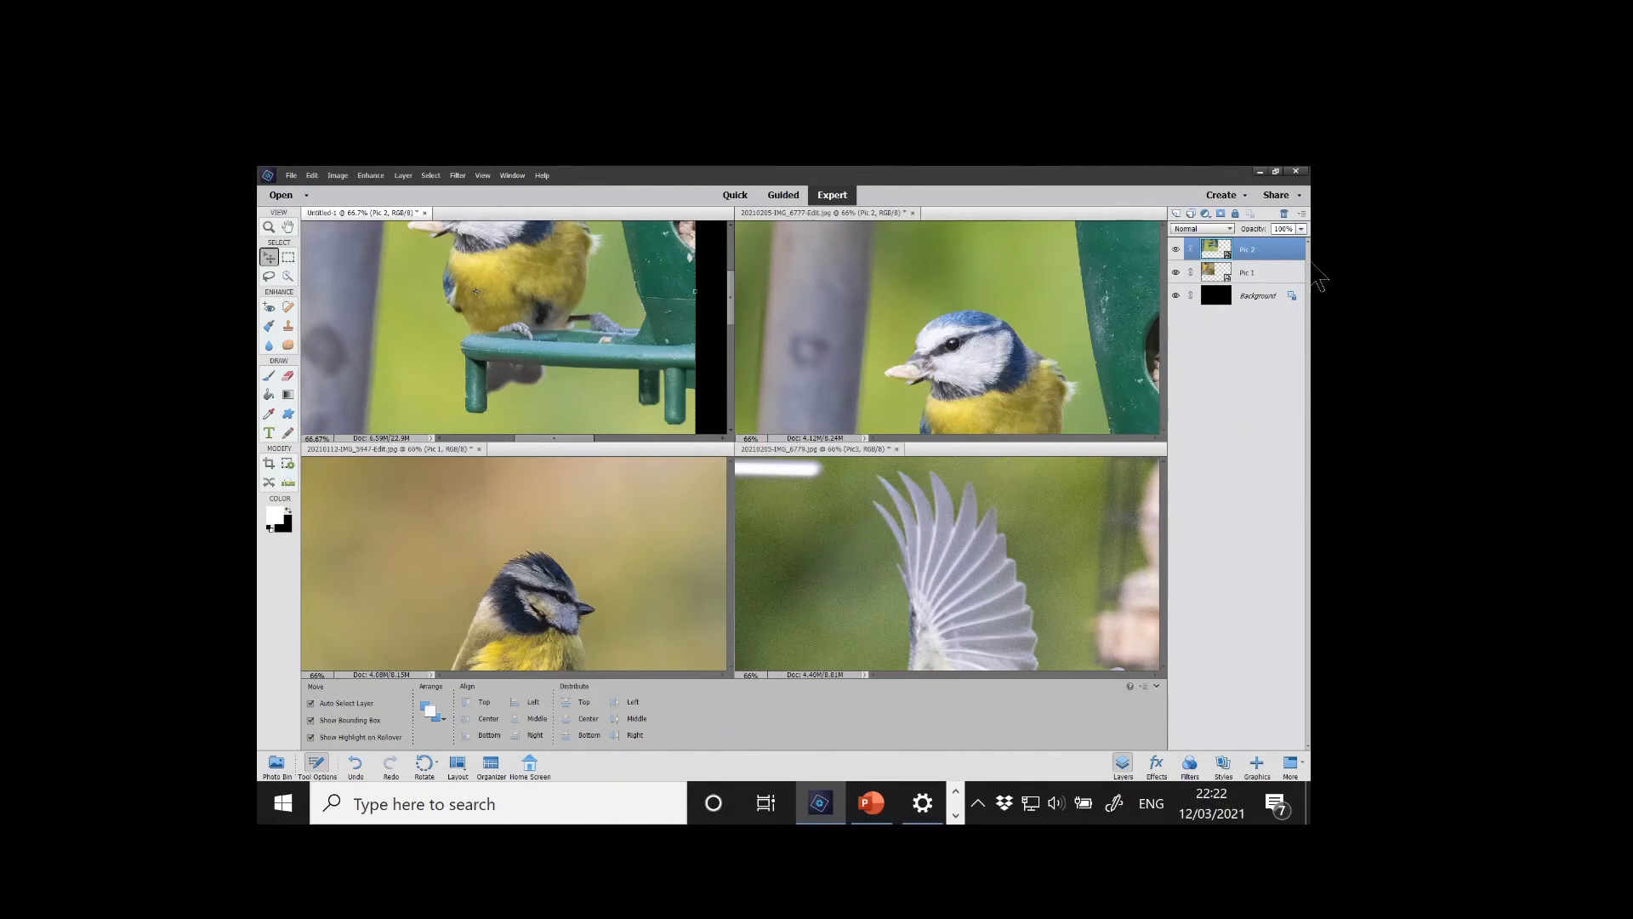
left_click(978, 554)
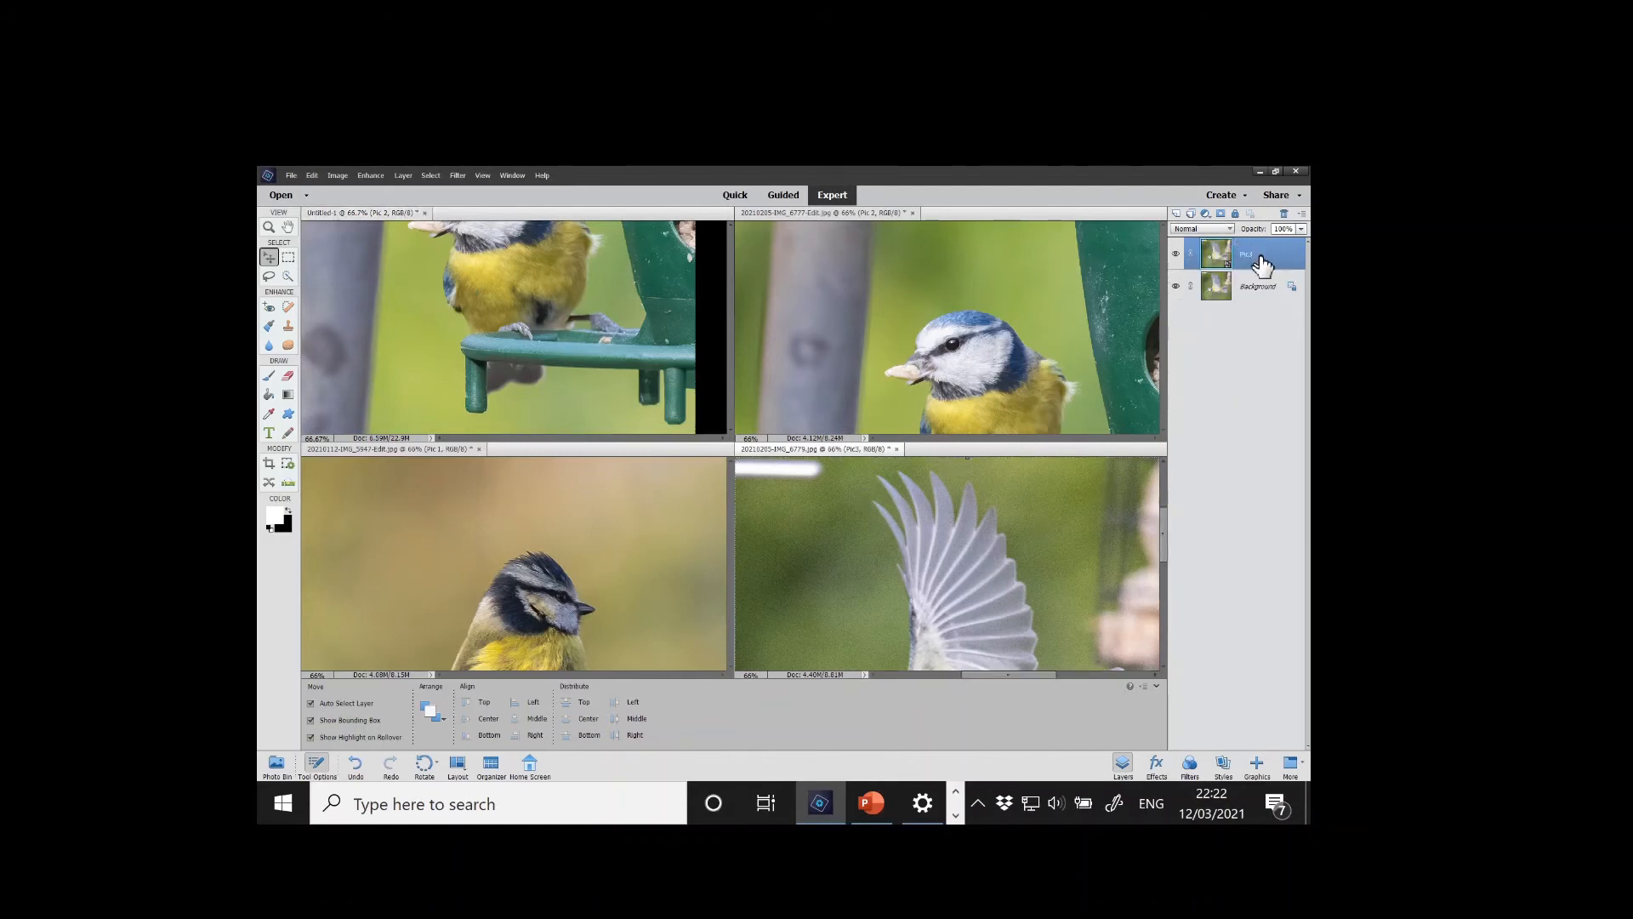
left_click_drag(1261, 265, 480, 306)
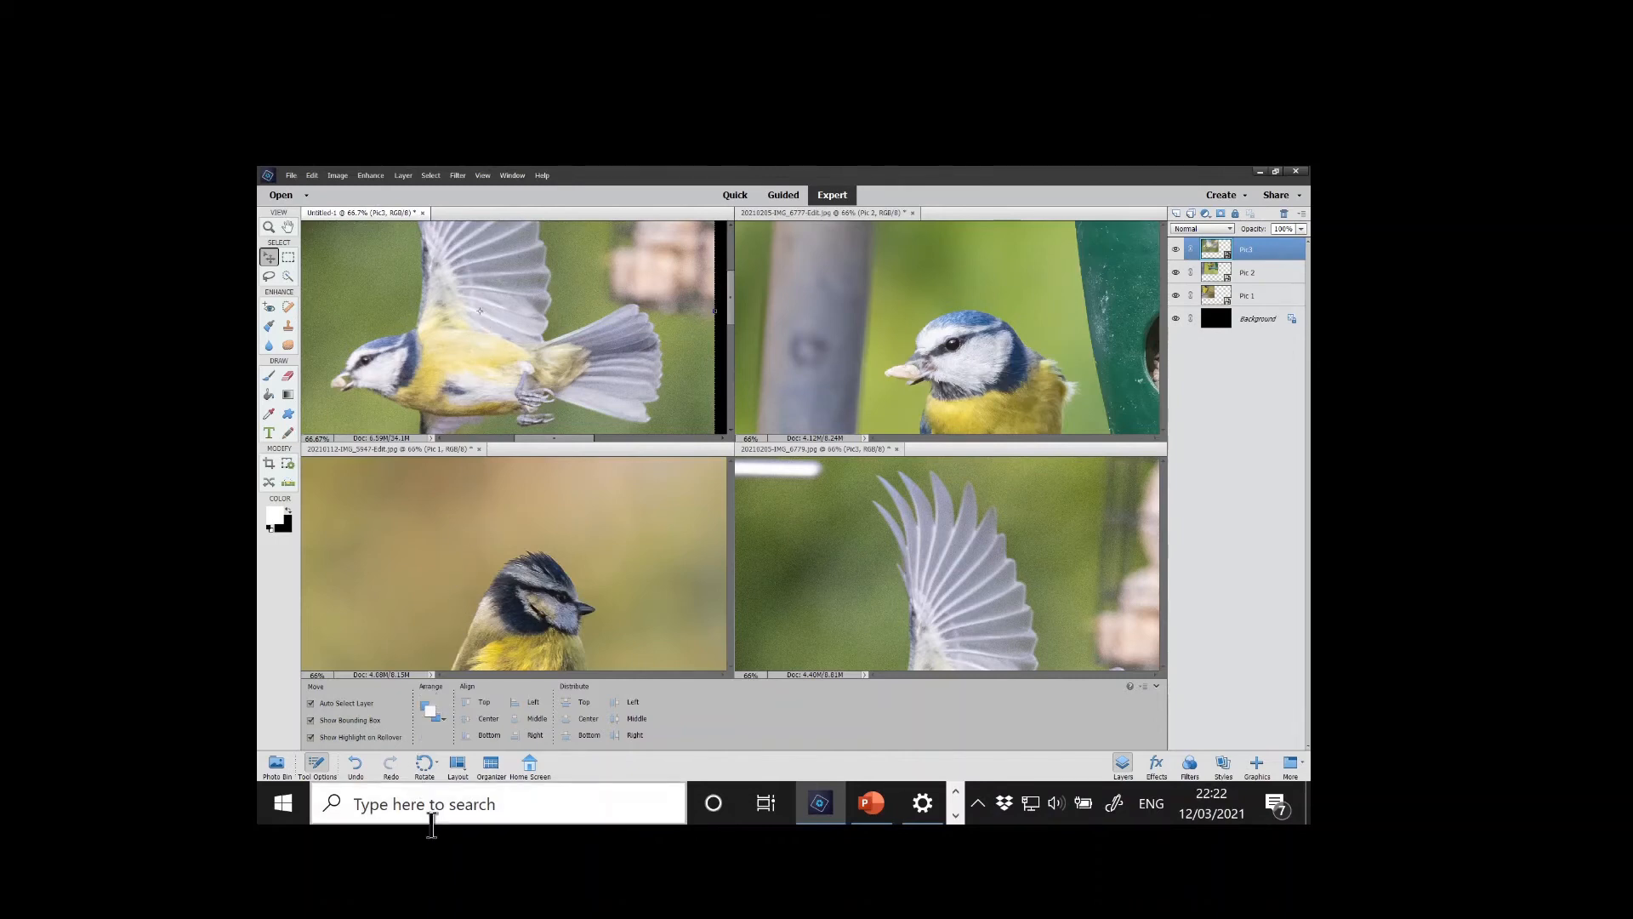
left_click(457, 764)
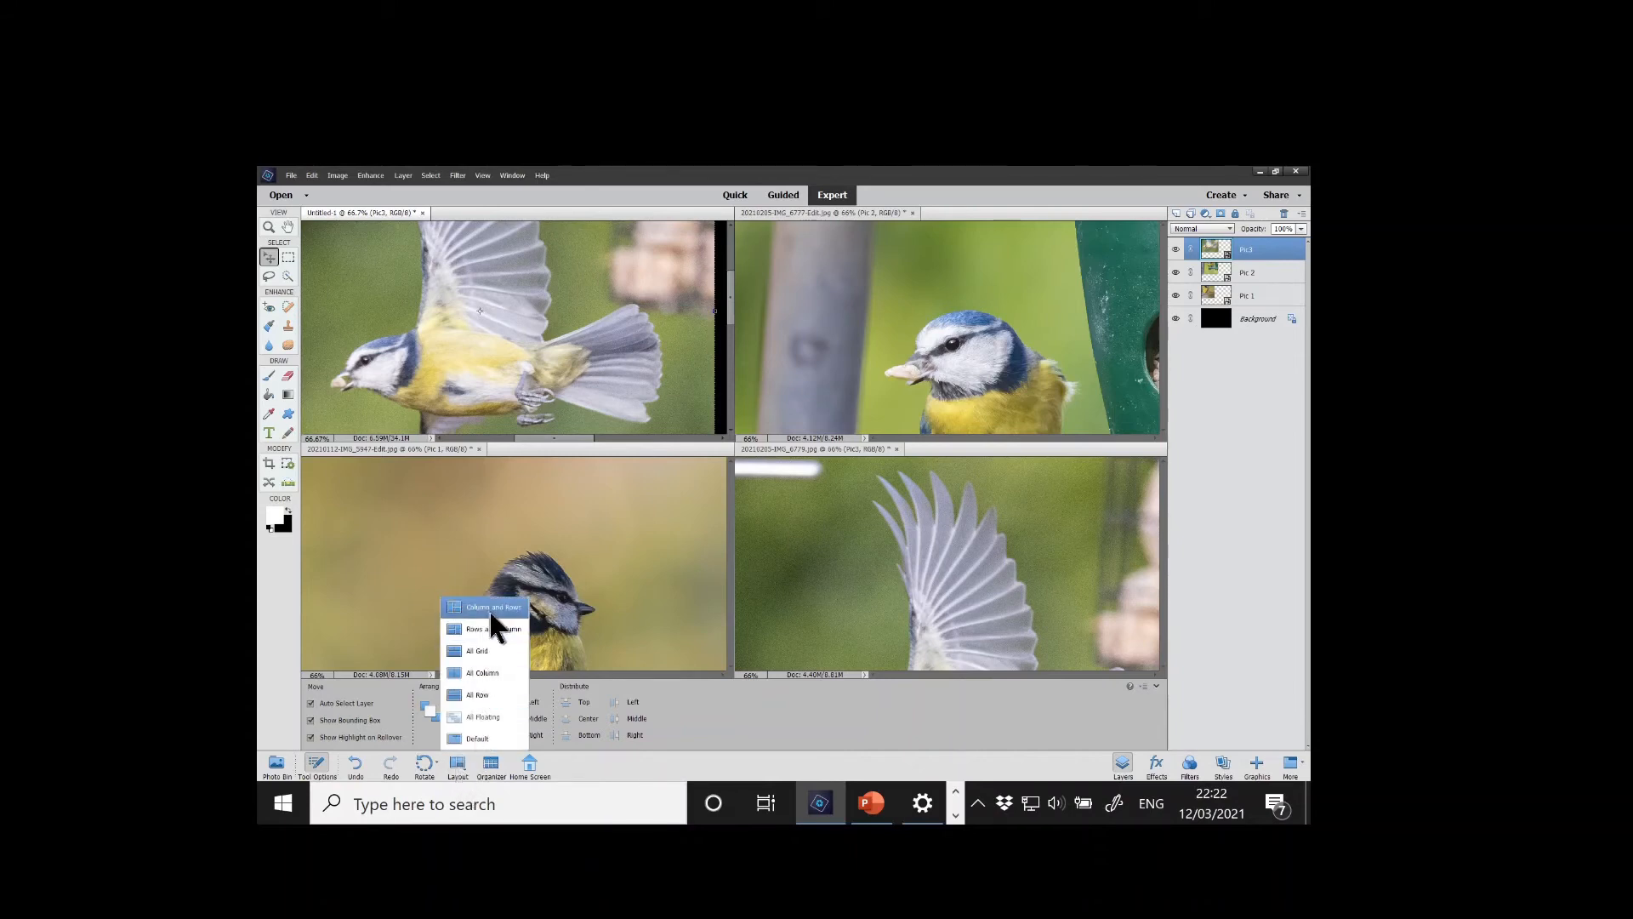
left_click(478, 736)
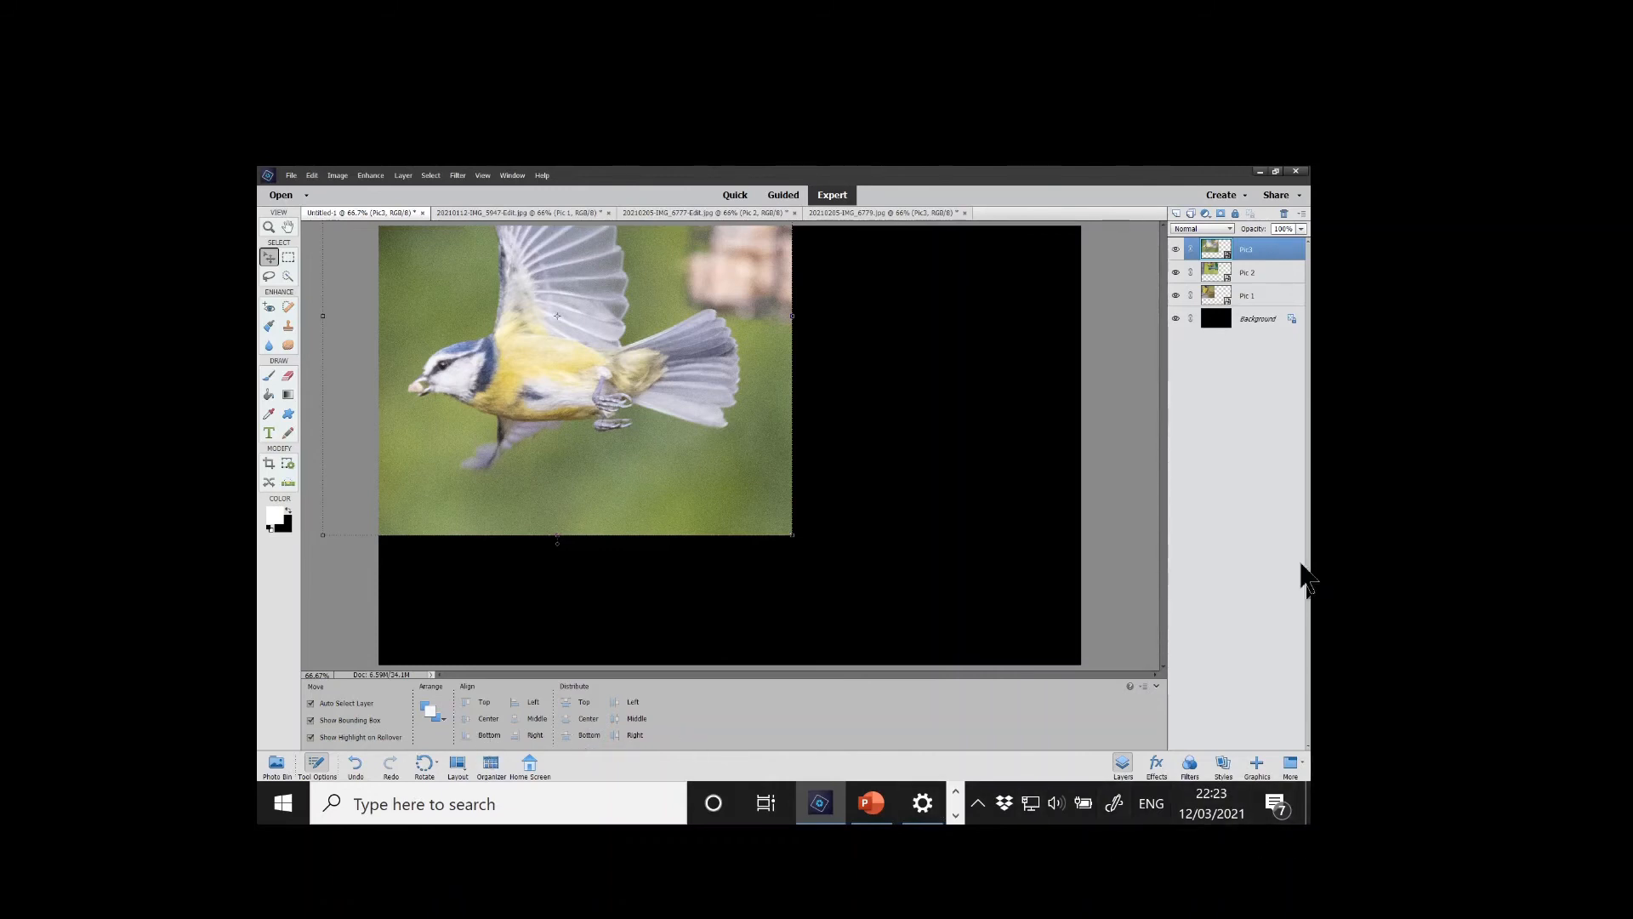
Hide the Pic3 and Pic 2 layers and move the Pic 1 photo fully onto the canvas, against its left edge
left_click(1176, 250)
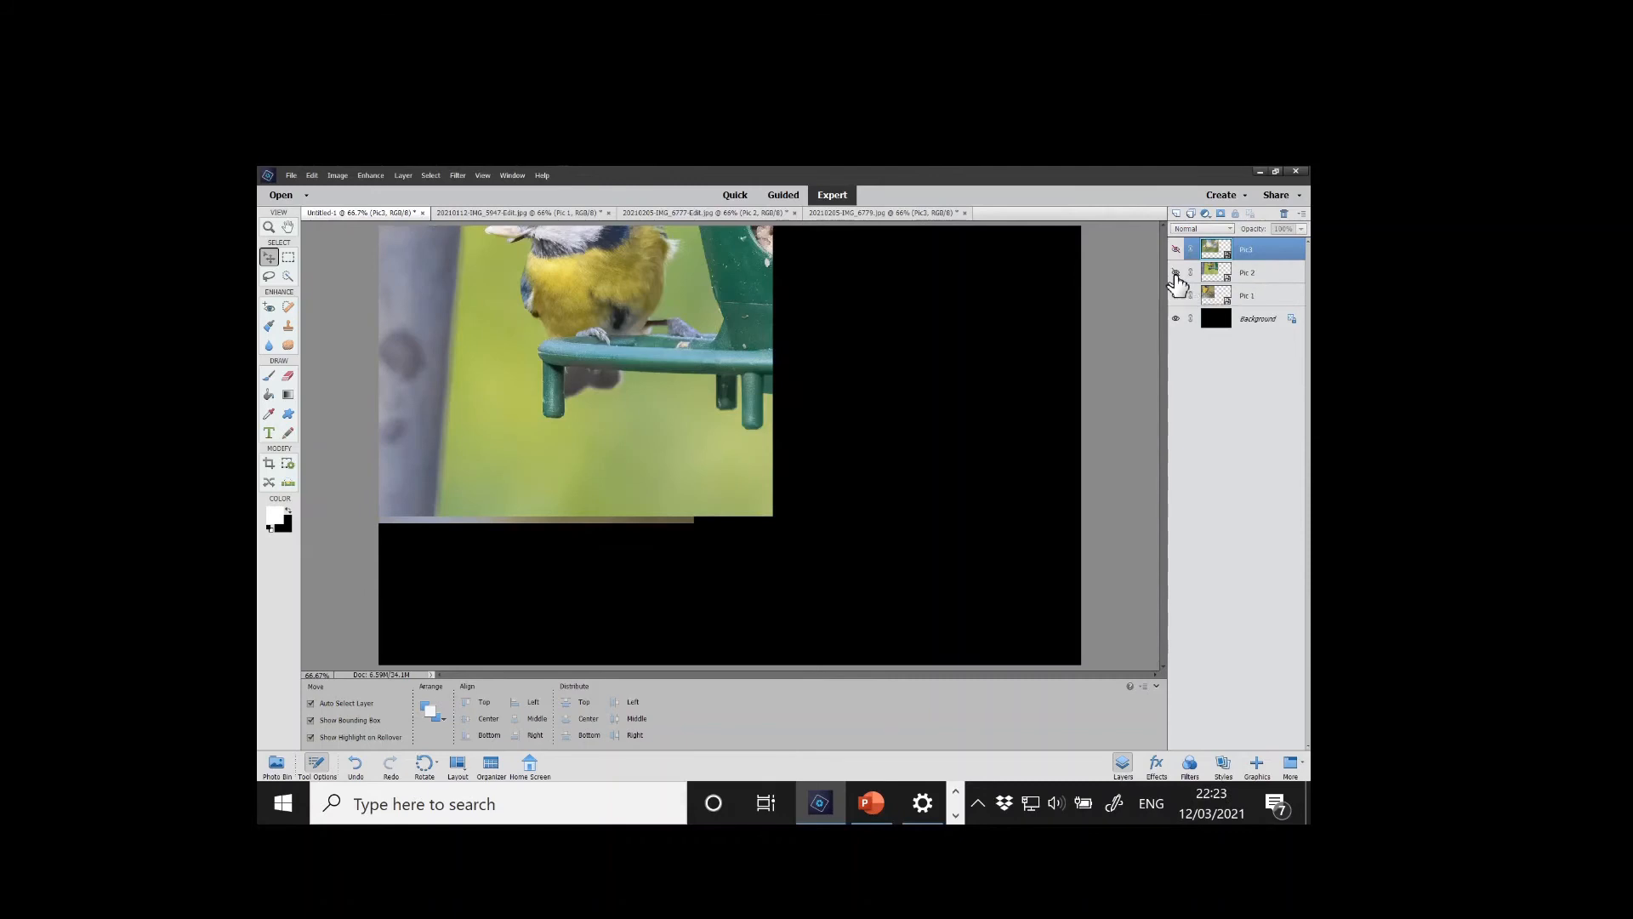
left_click(1176, 273)
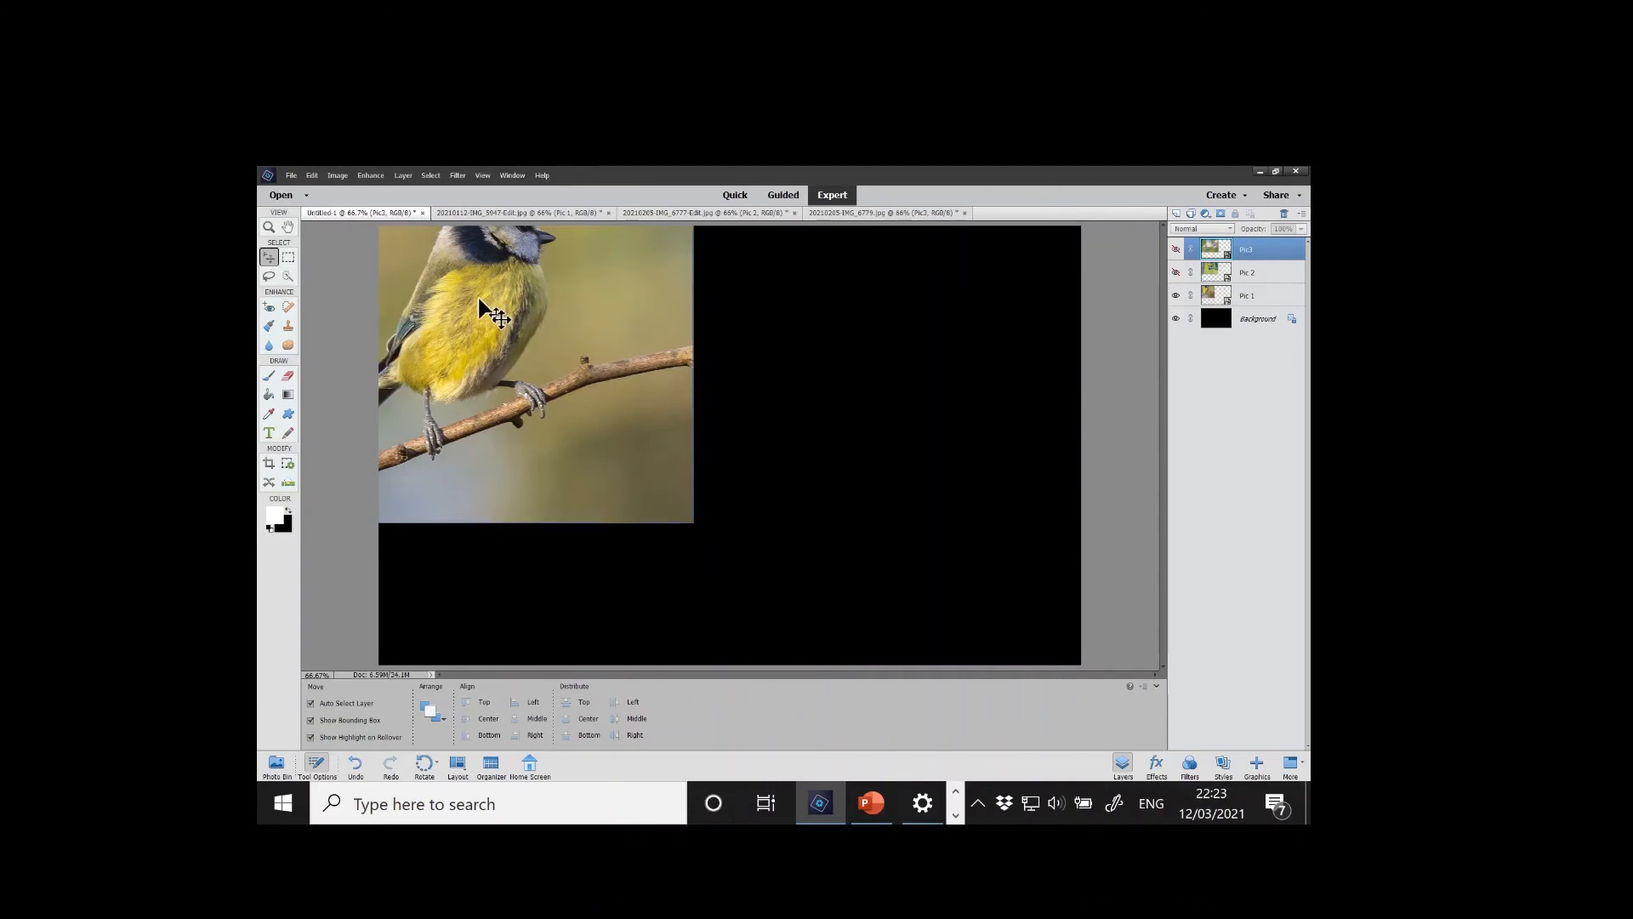
left_click_drag(479, 299, 597, 403)
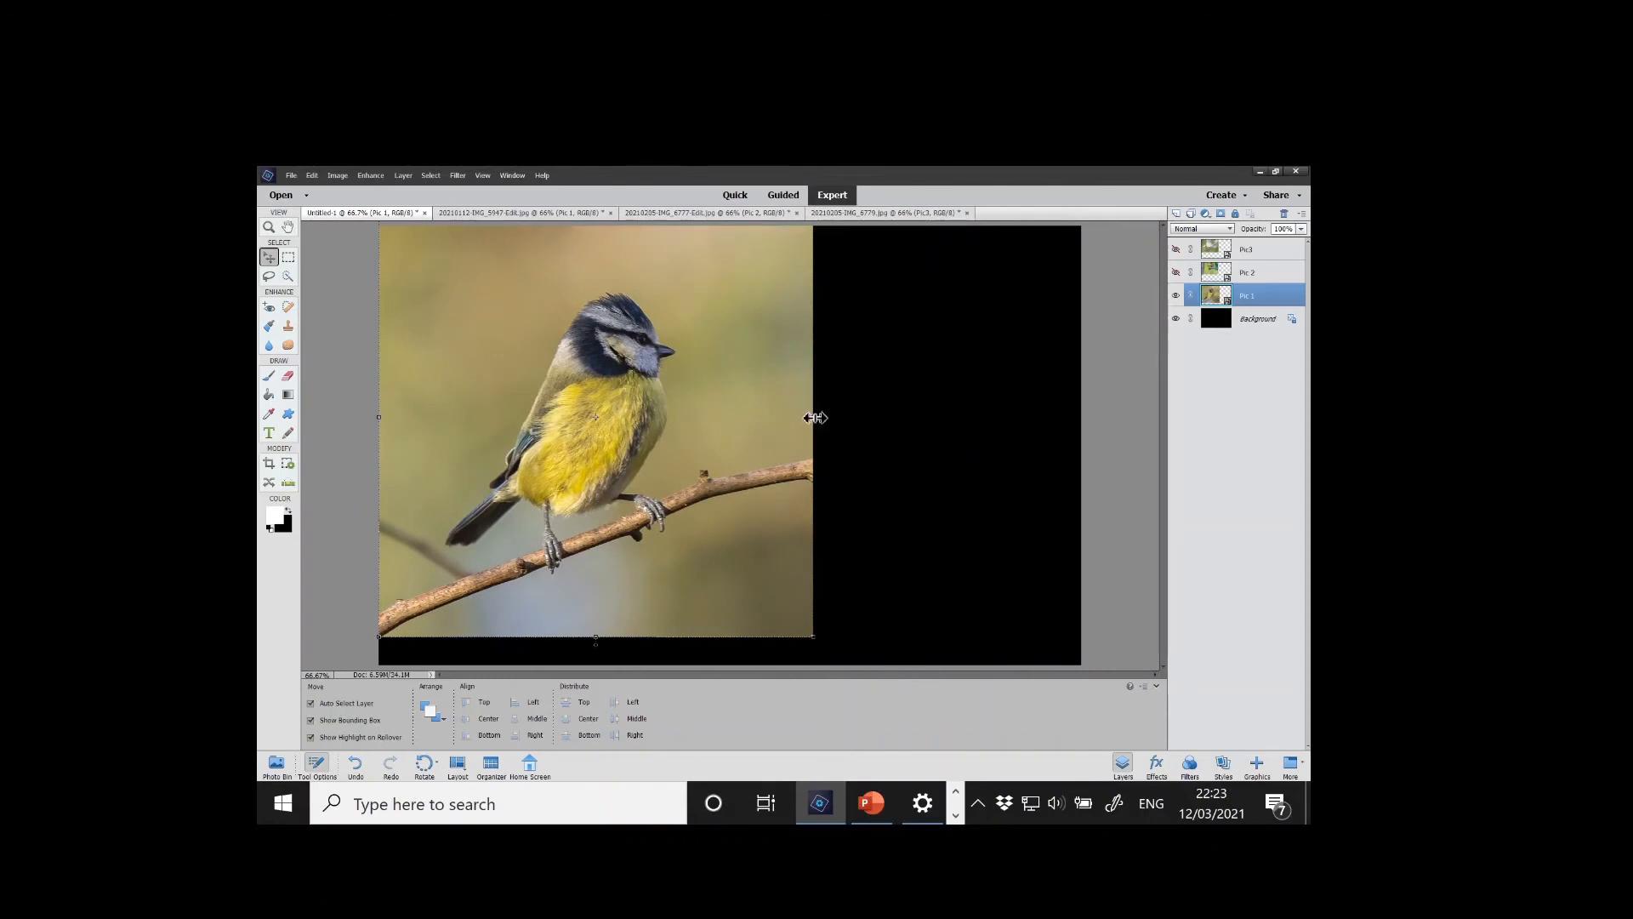
Scale the Pic 1 photo proportionally to about 42% and place it at mid-height near the canvas's left edge
left_click_drag(814, 418, 629, 413)
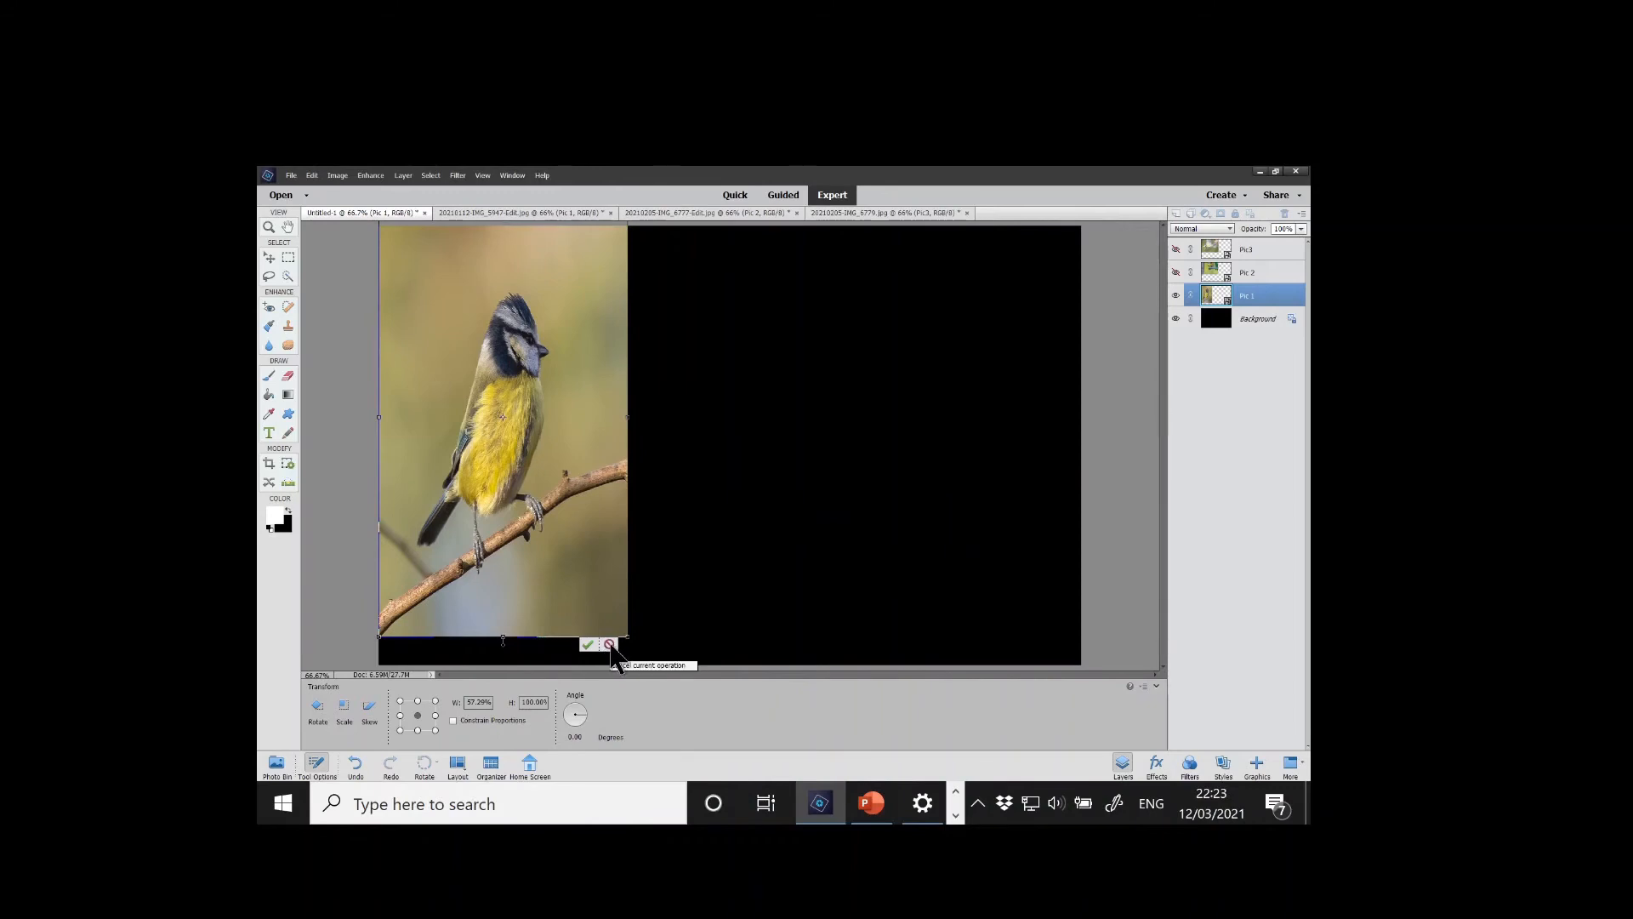
left_click(610, 644)
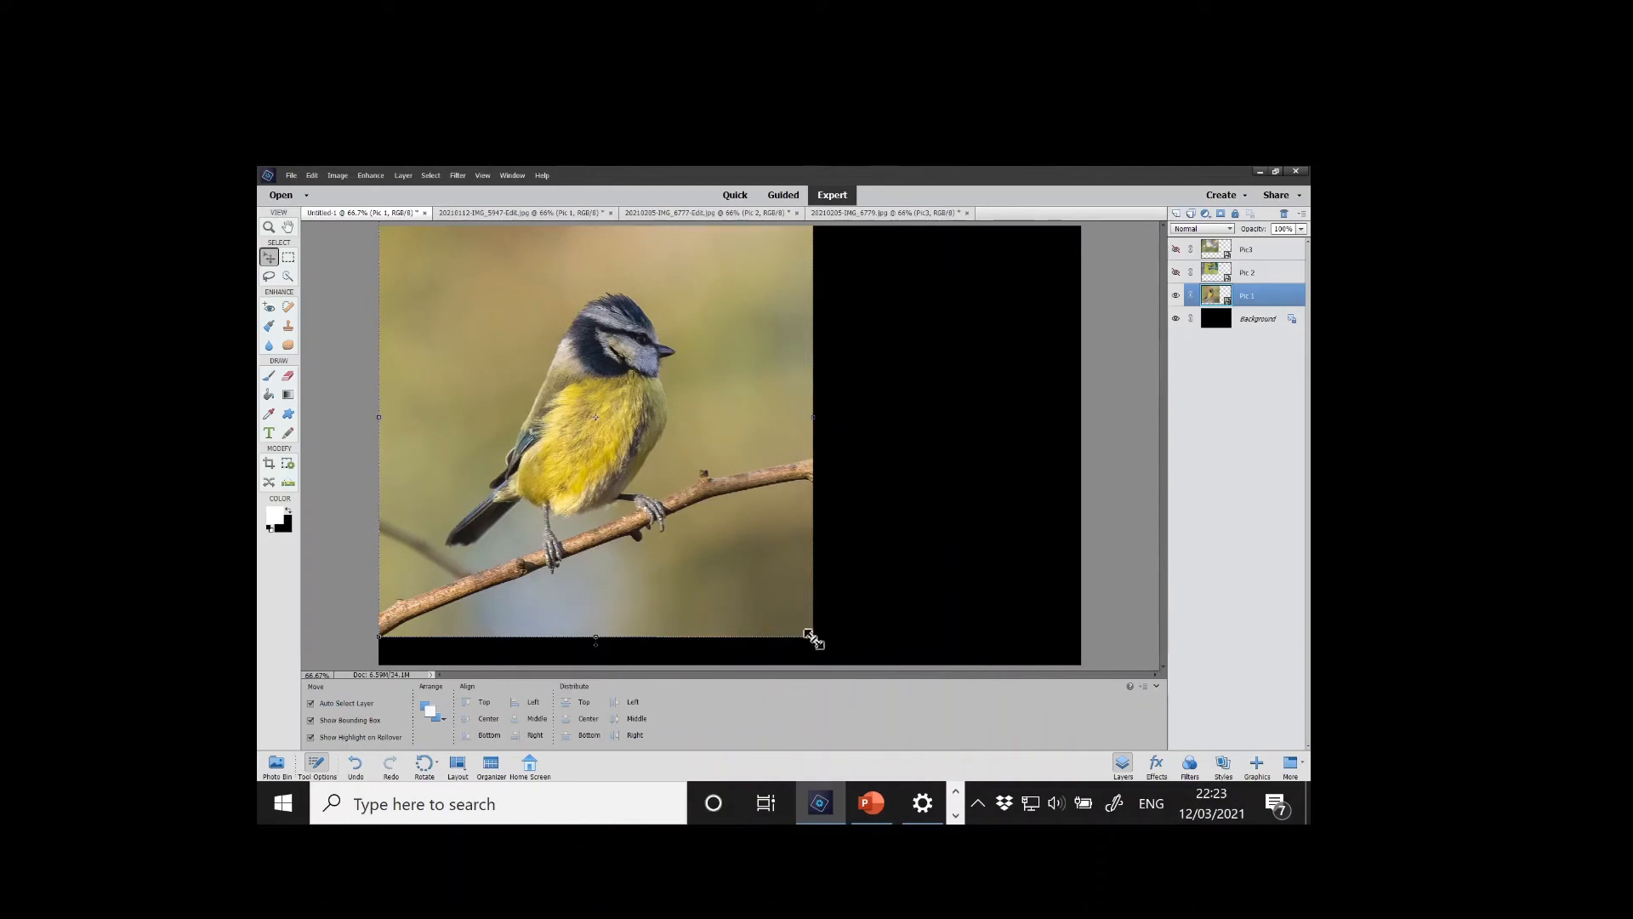
left_click_drag(813, 639, 531, 350)
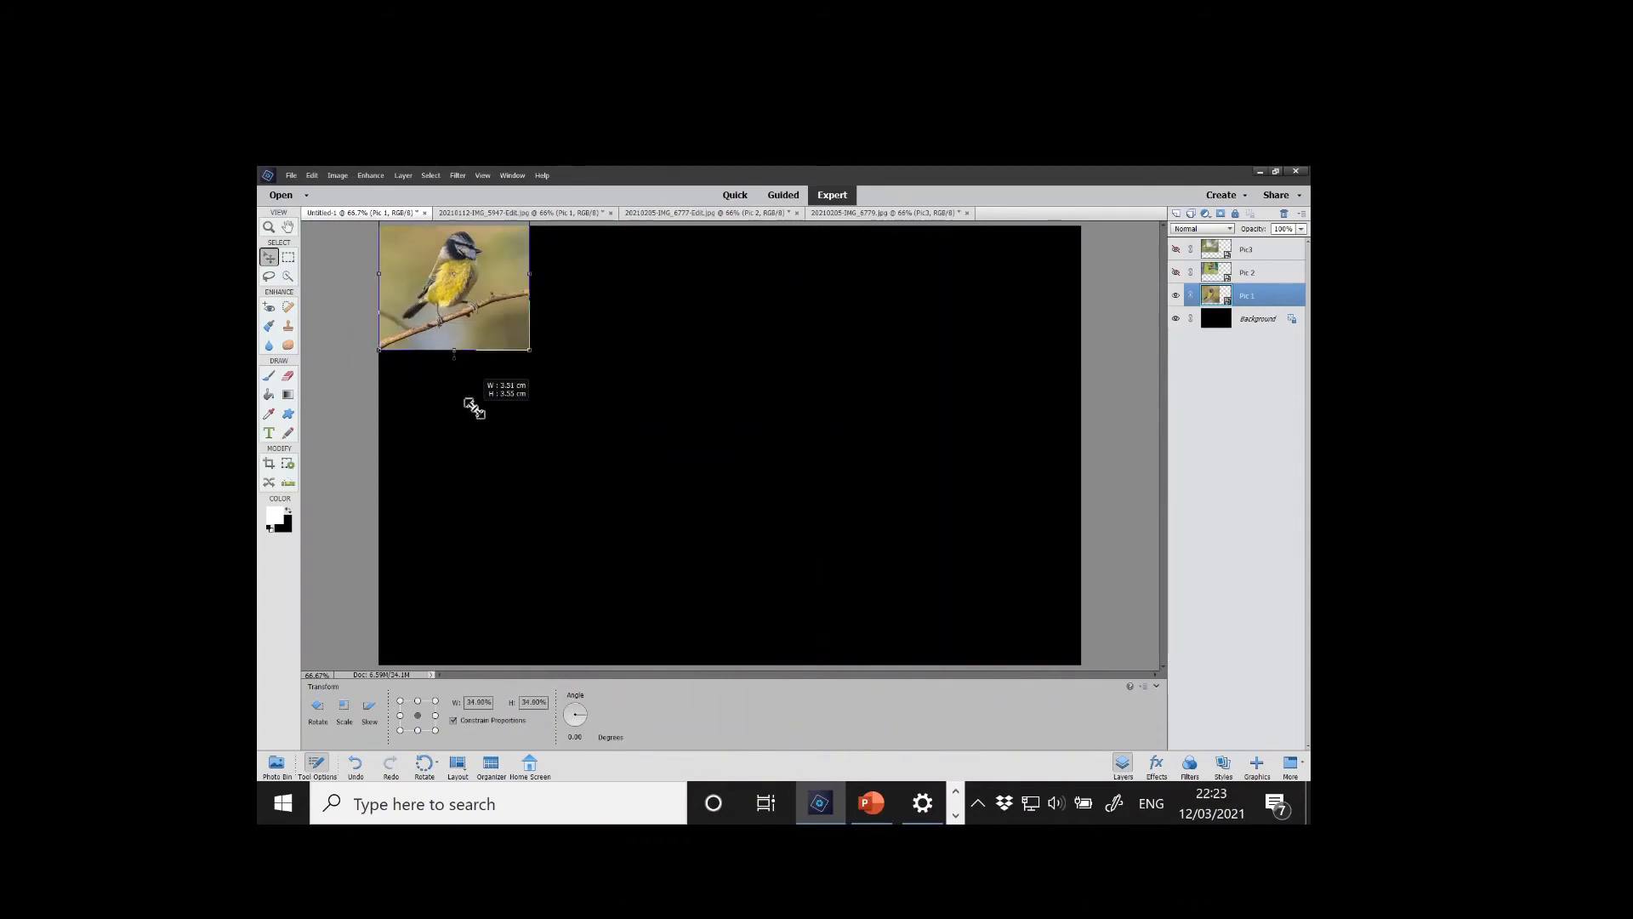
left_click_drag(446, 309, 465, 453)
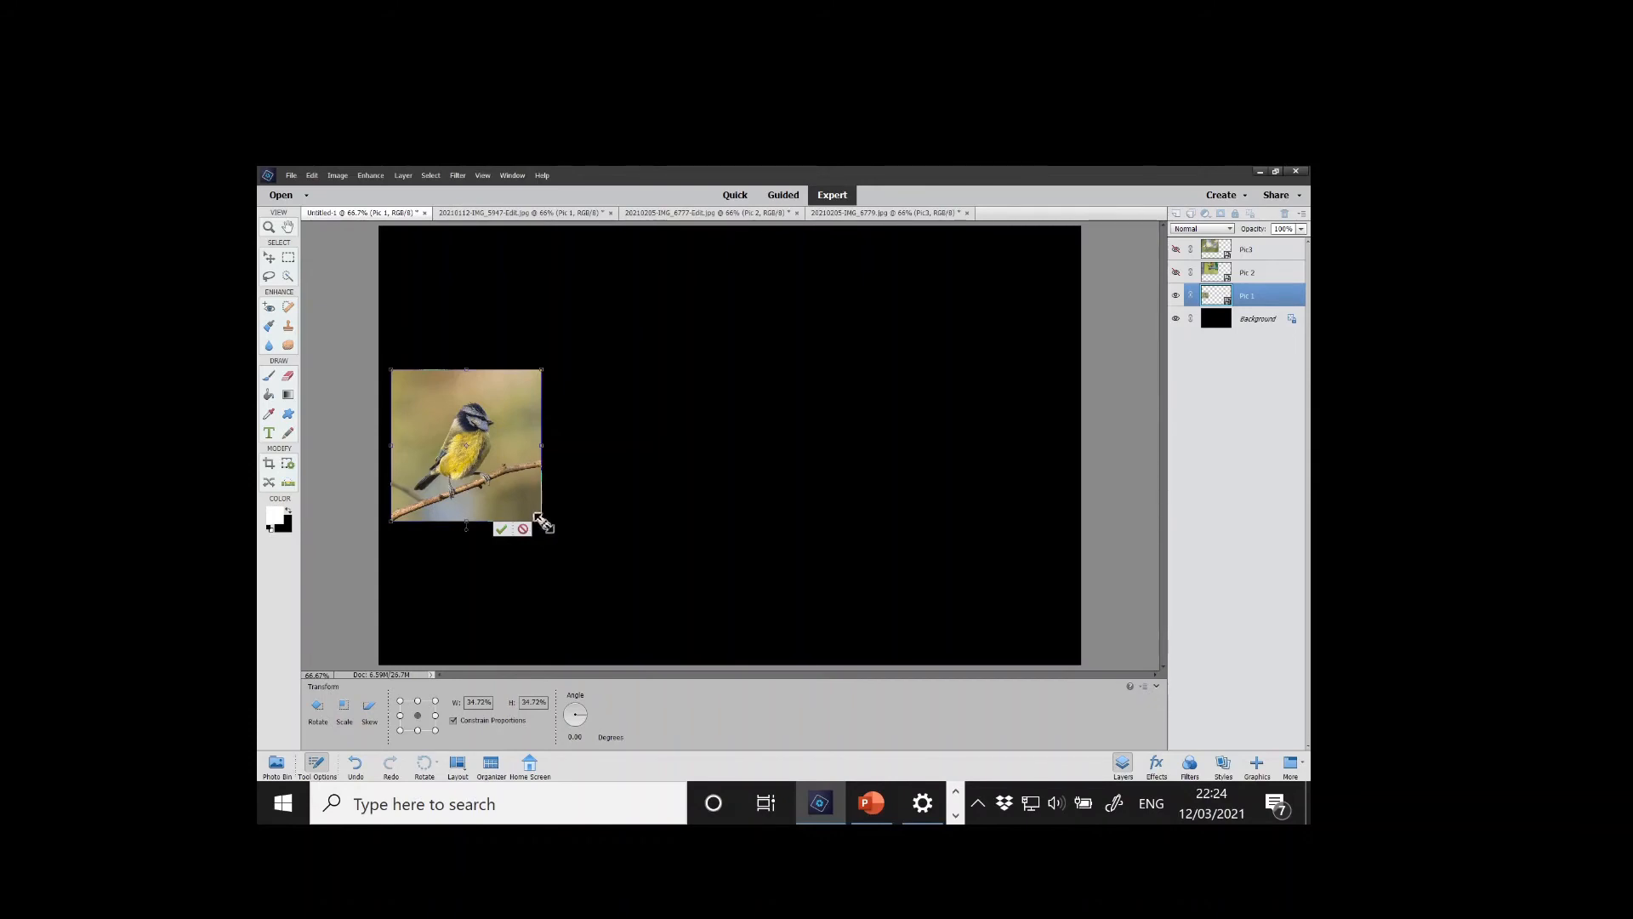
left_click_drag(542, 520, 576, 553)
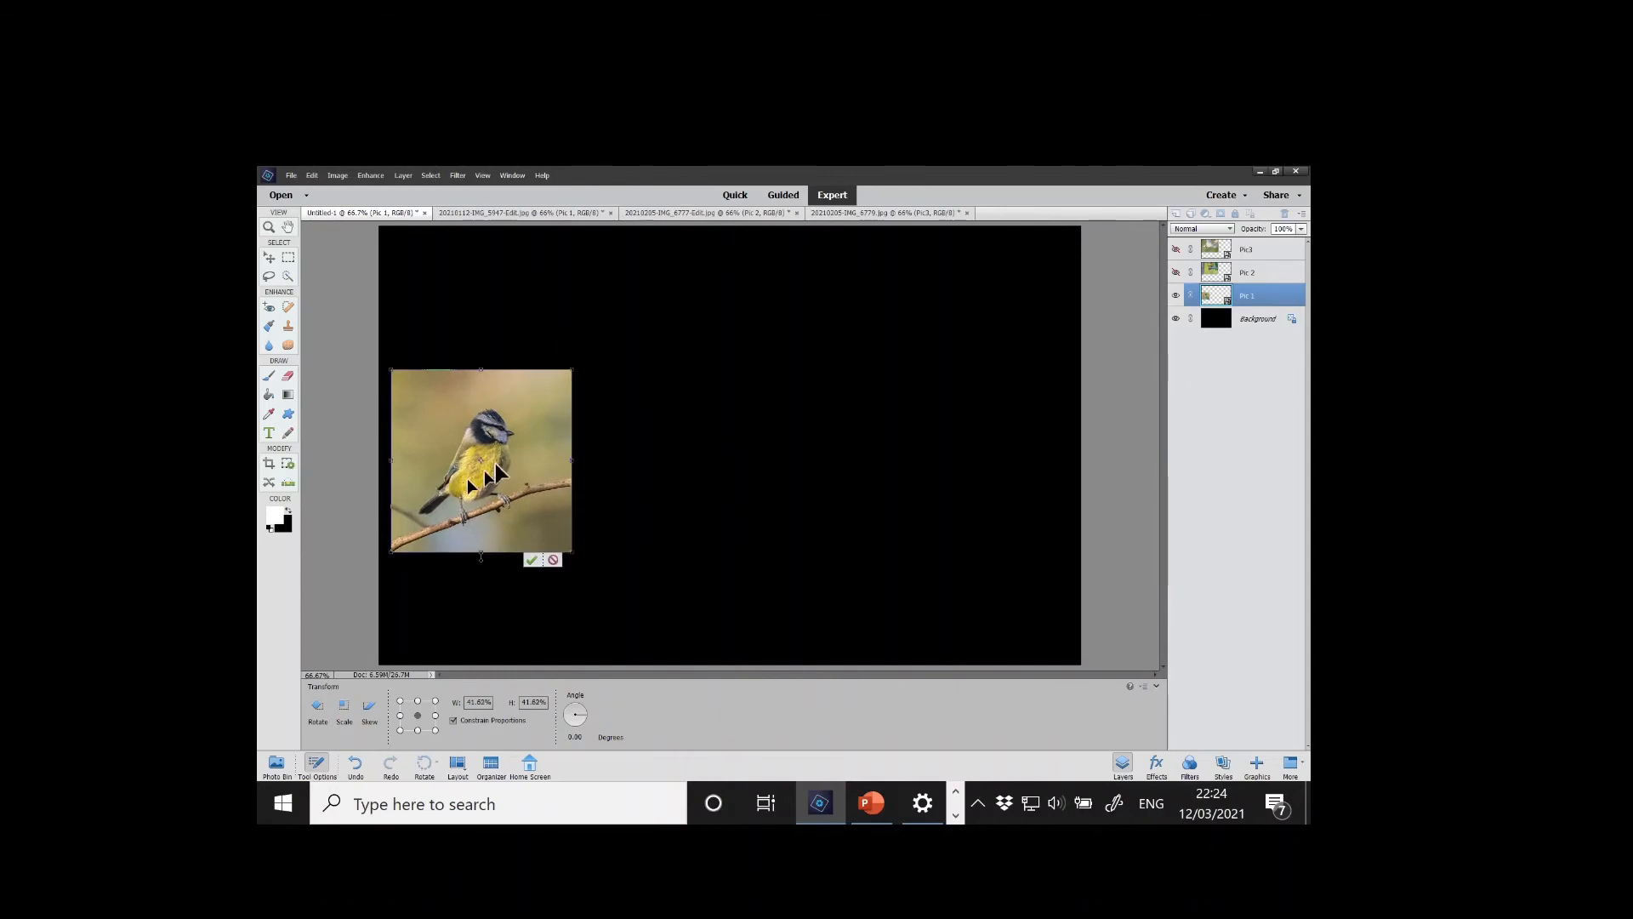
left_click_drag(483, 457, 486, 453)
left_click_drag(484, 450, 480, 451)
key("Return")
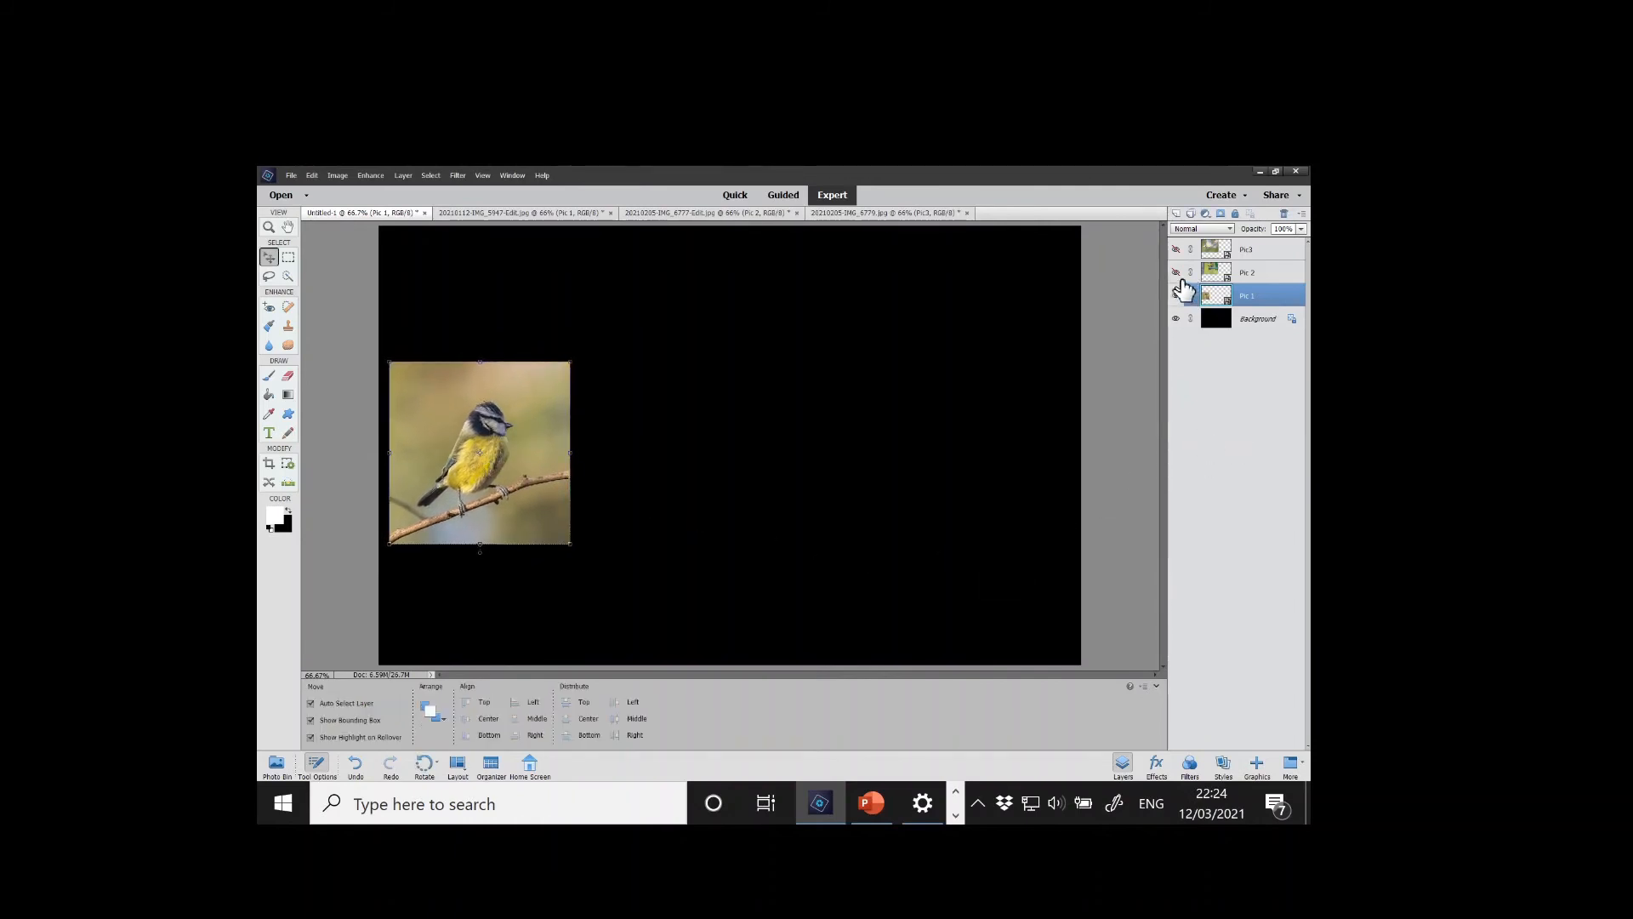
Show the Pic 2 layer, scale its photo to about 42% and place it mid-canvas, level with the Pic 1 photo
left_click(1177, 272)
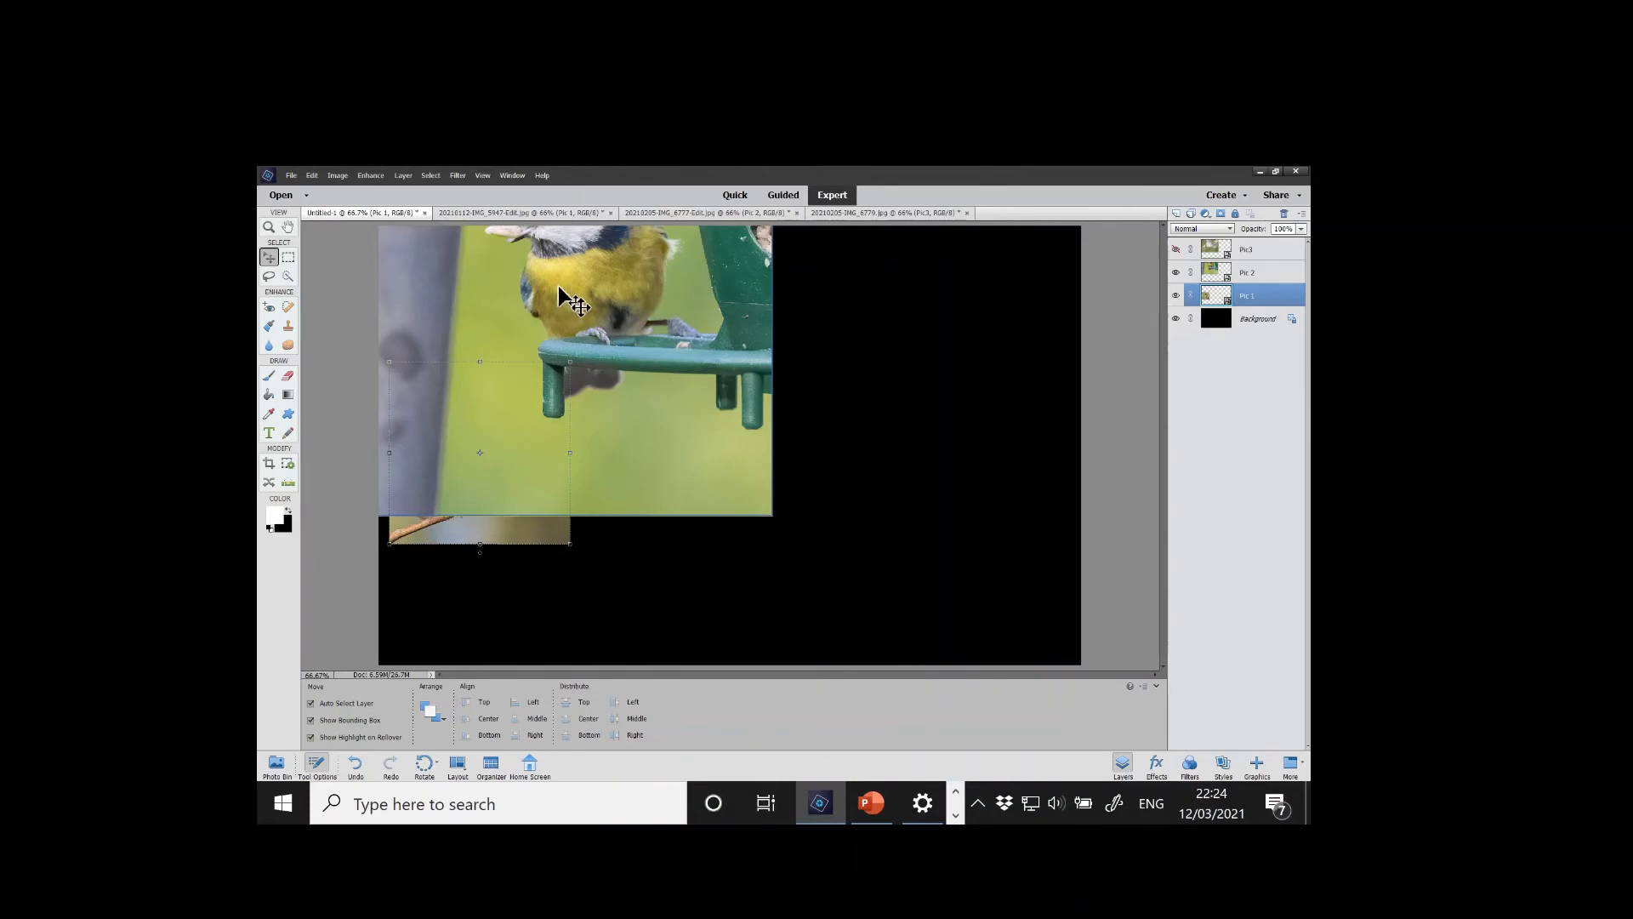
left_click(1254, 280)
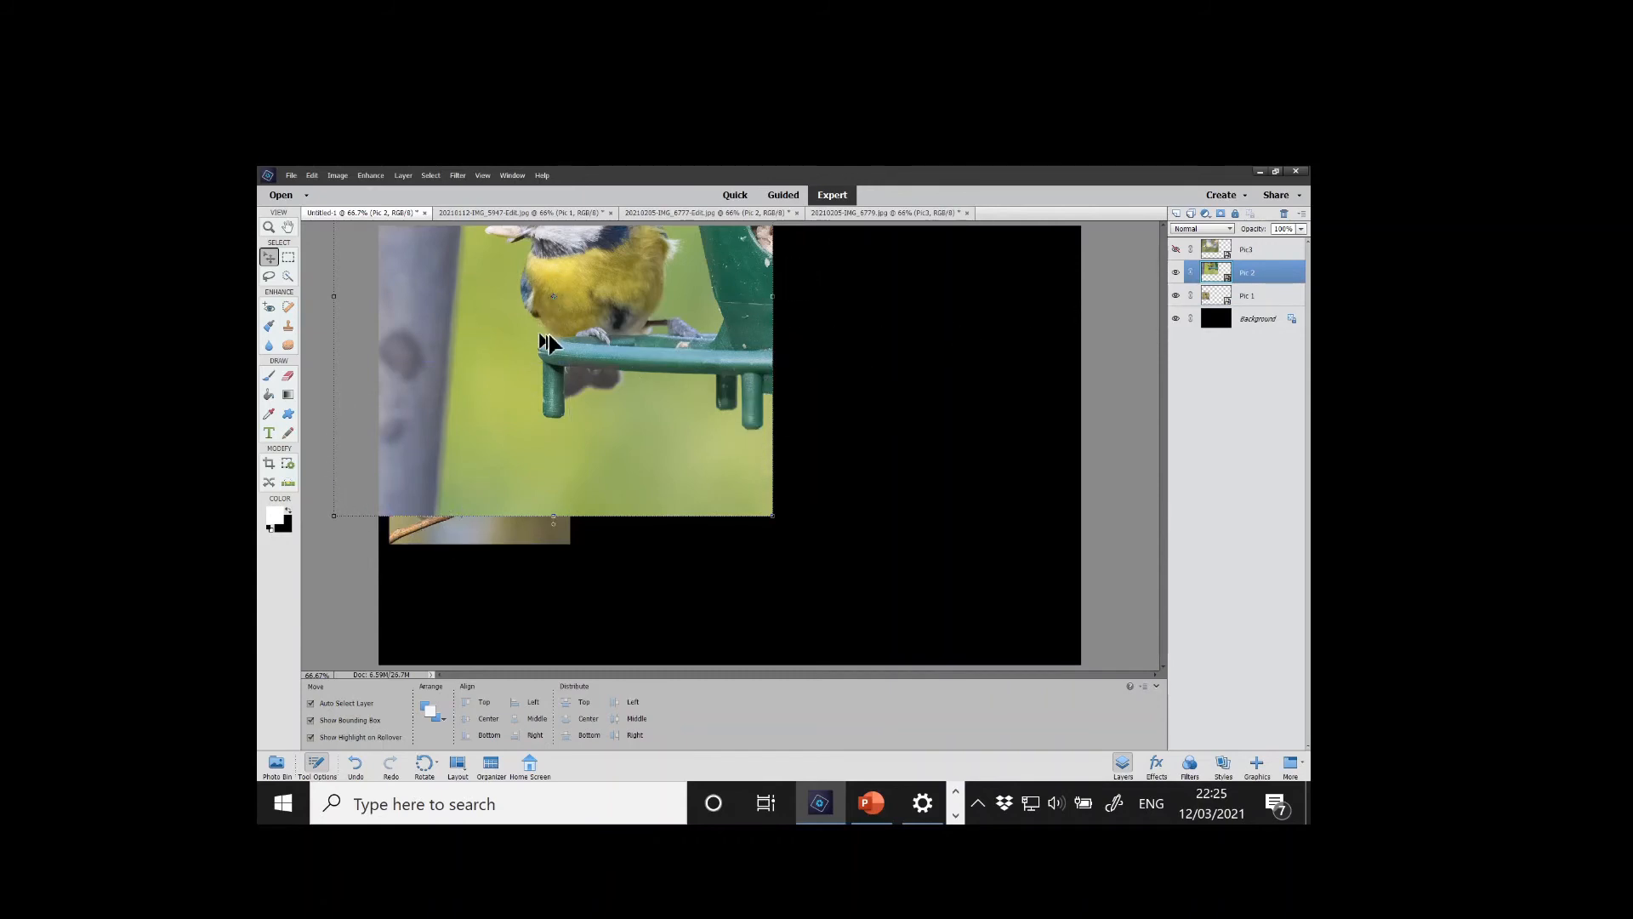
left_click_drag(551, 342, 739, 424)
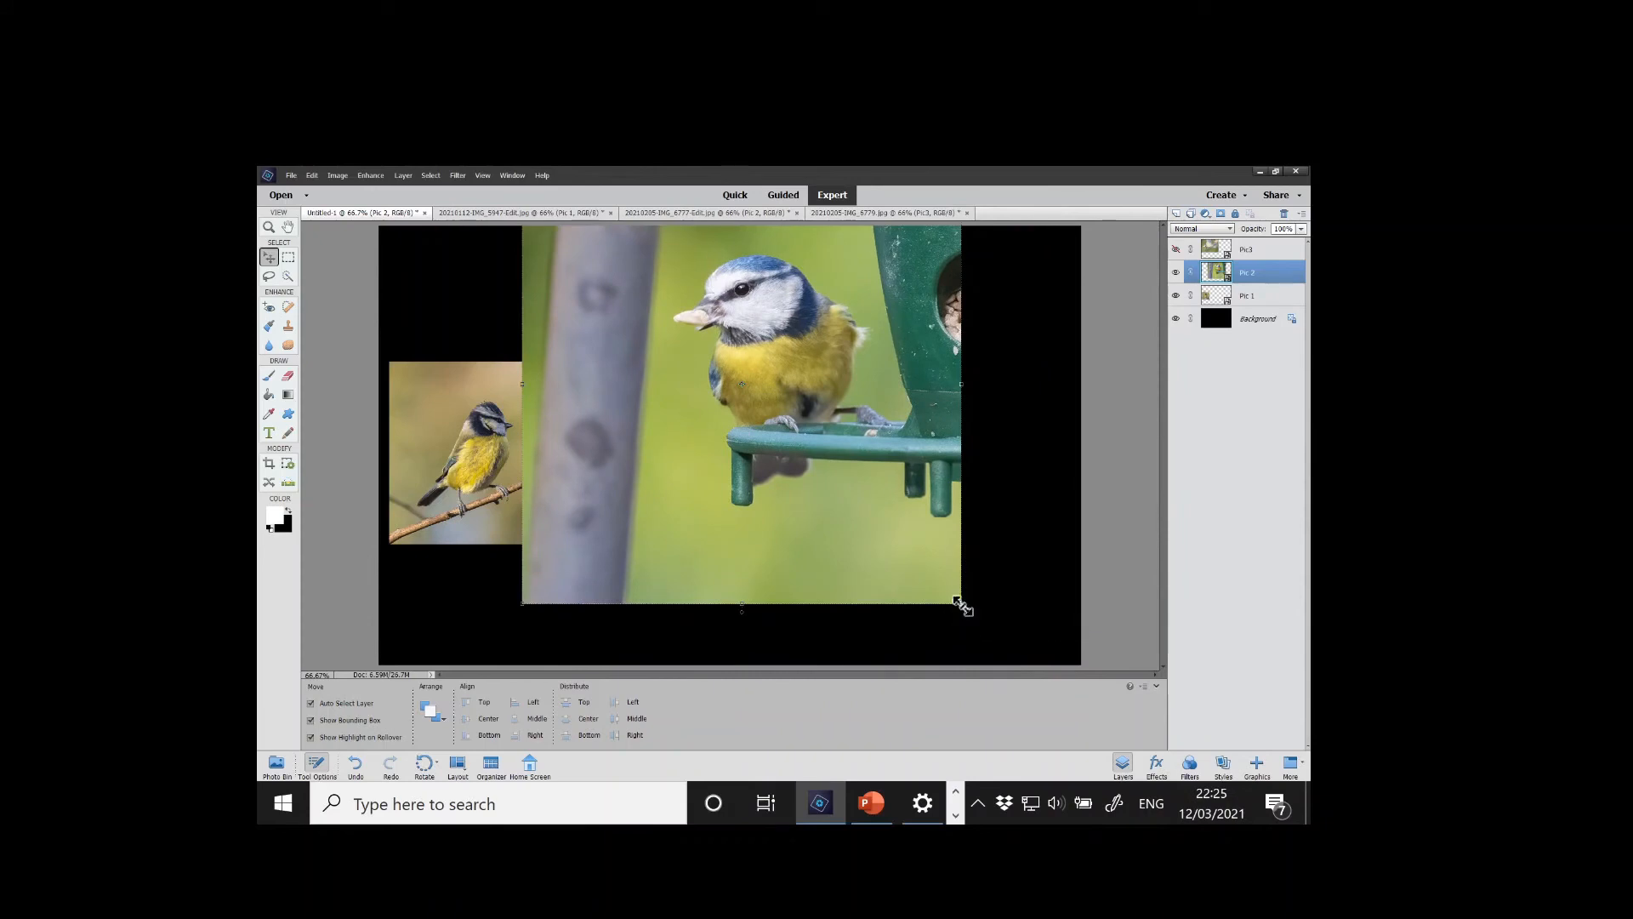
left_click_drag(962, 602, 768, 391)
left_click_drag(615, 257, 629, 453)
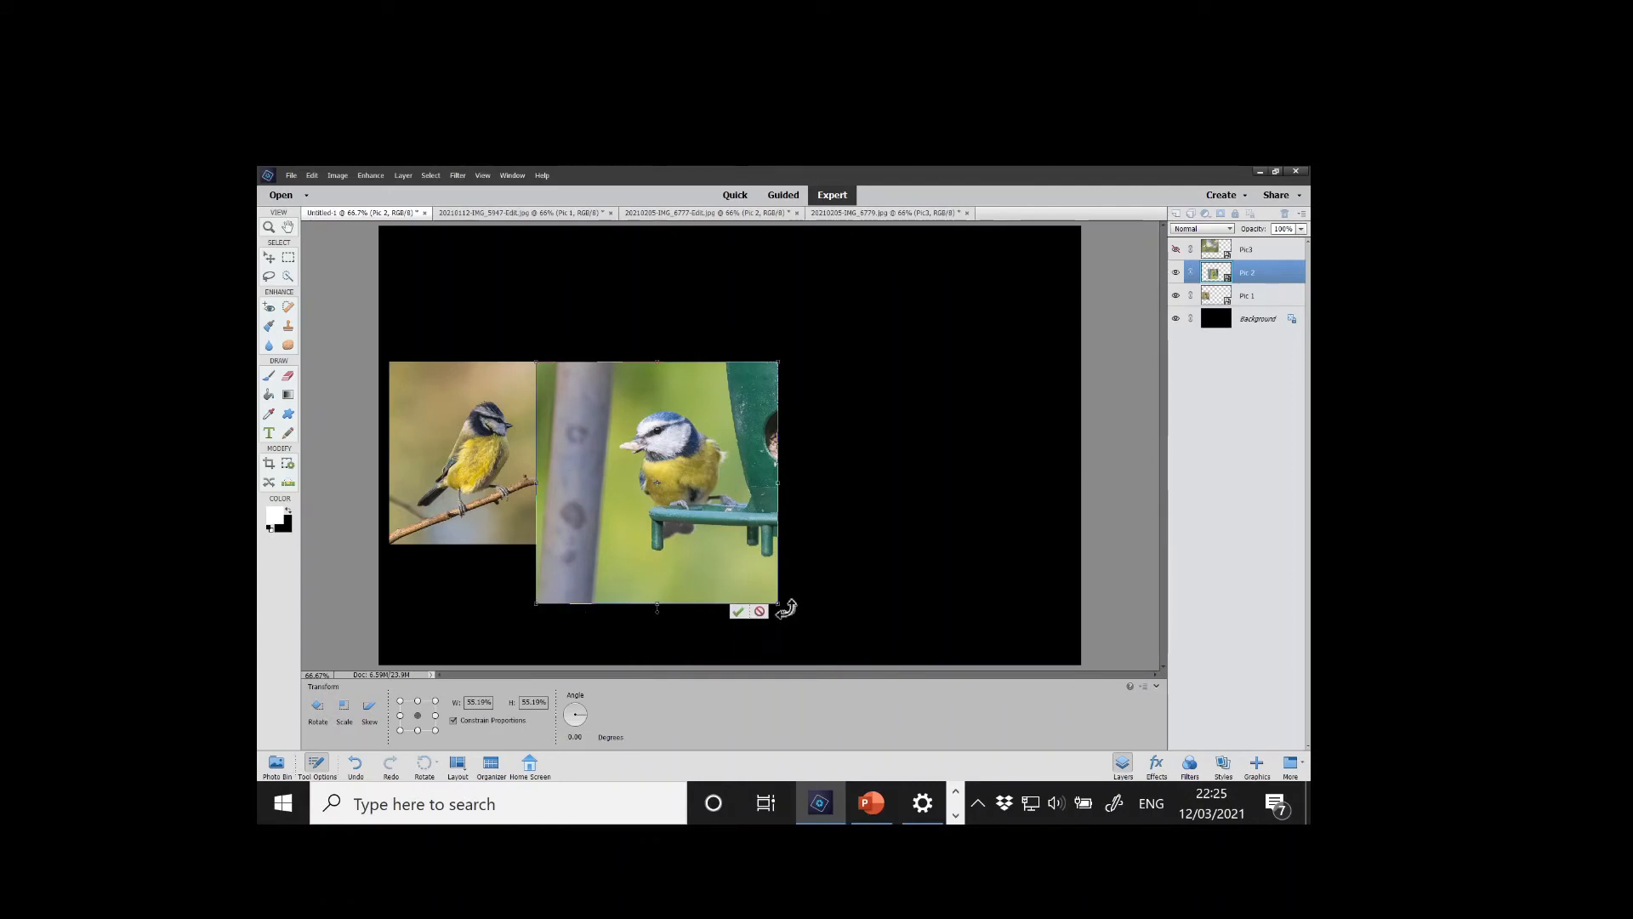
left_click_drag(776, 602, 709, 554)
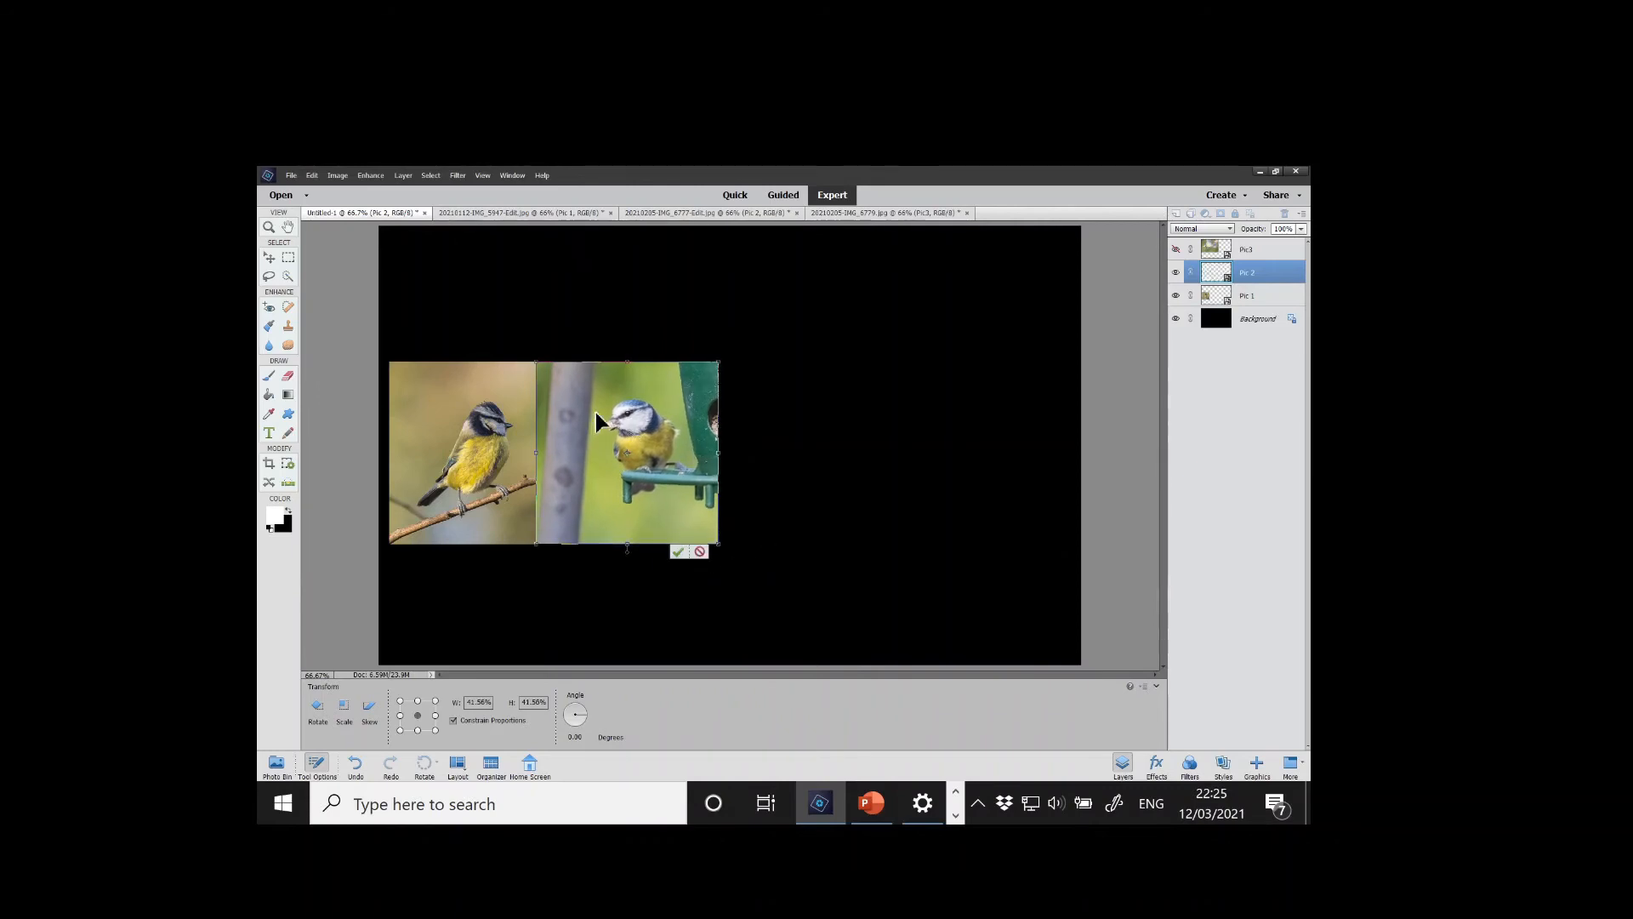
left_click_drag(626, 454, 727, 452)
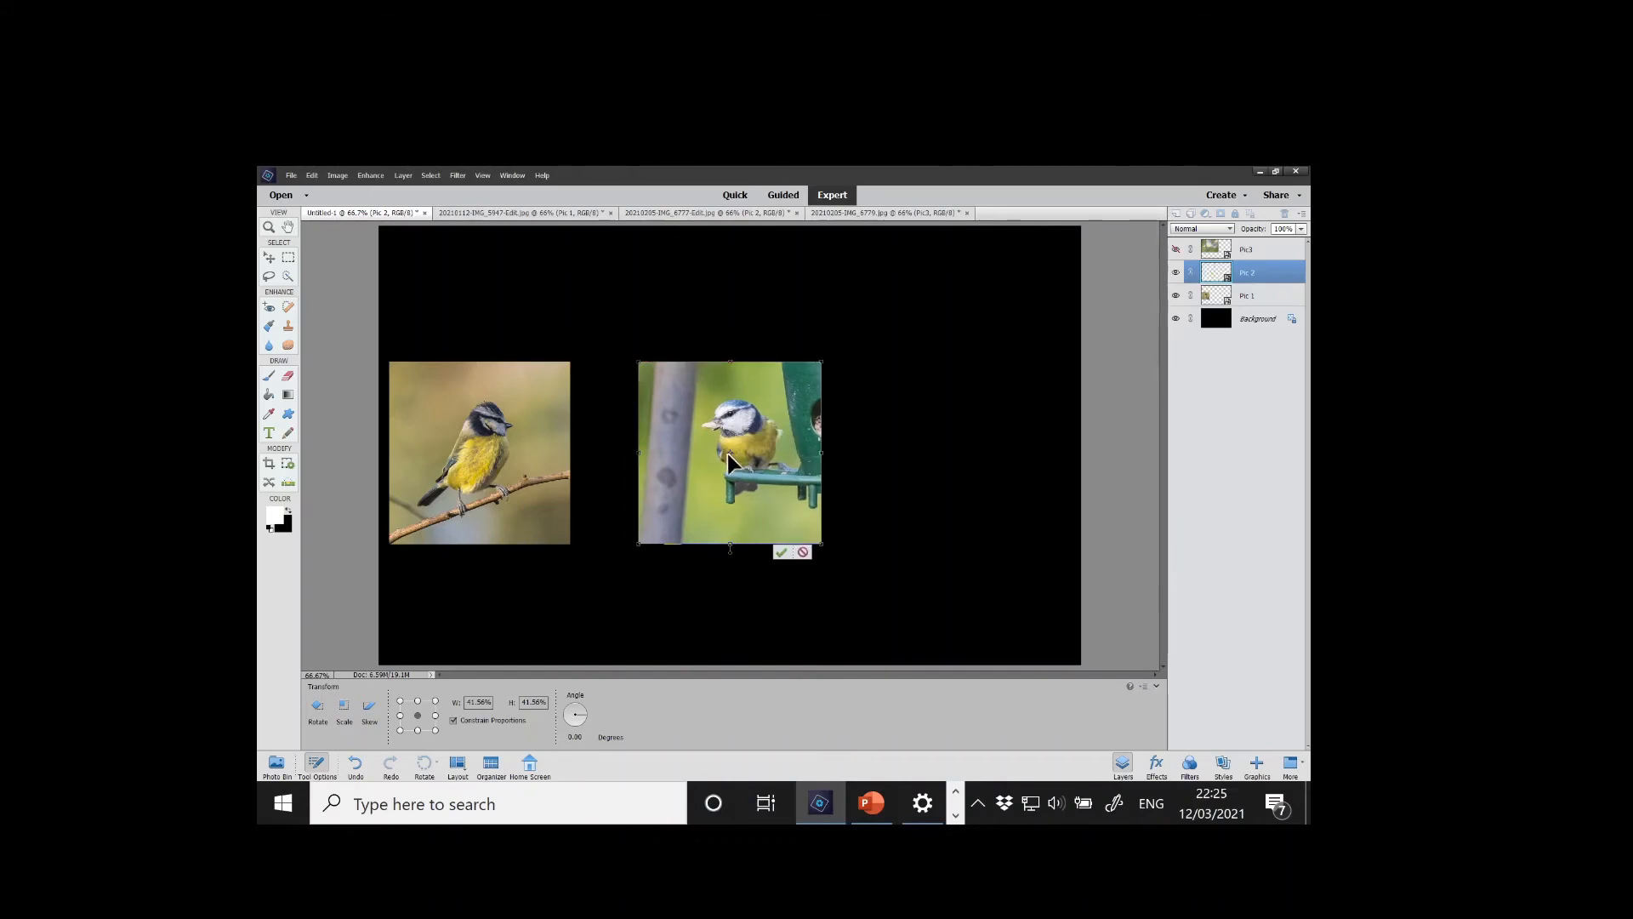
left_click(781, 552)
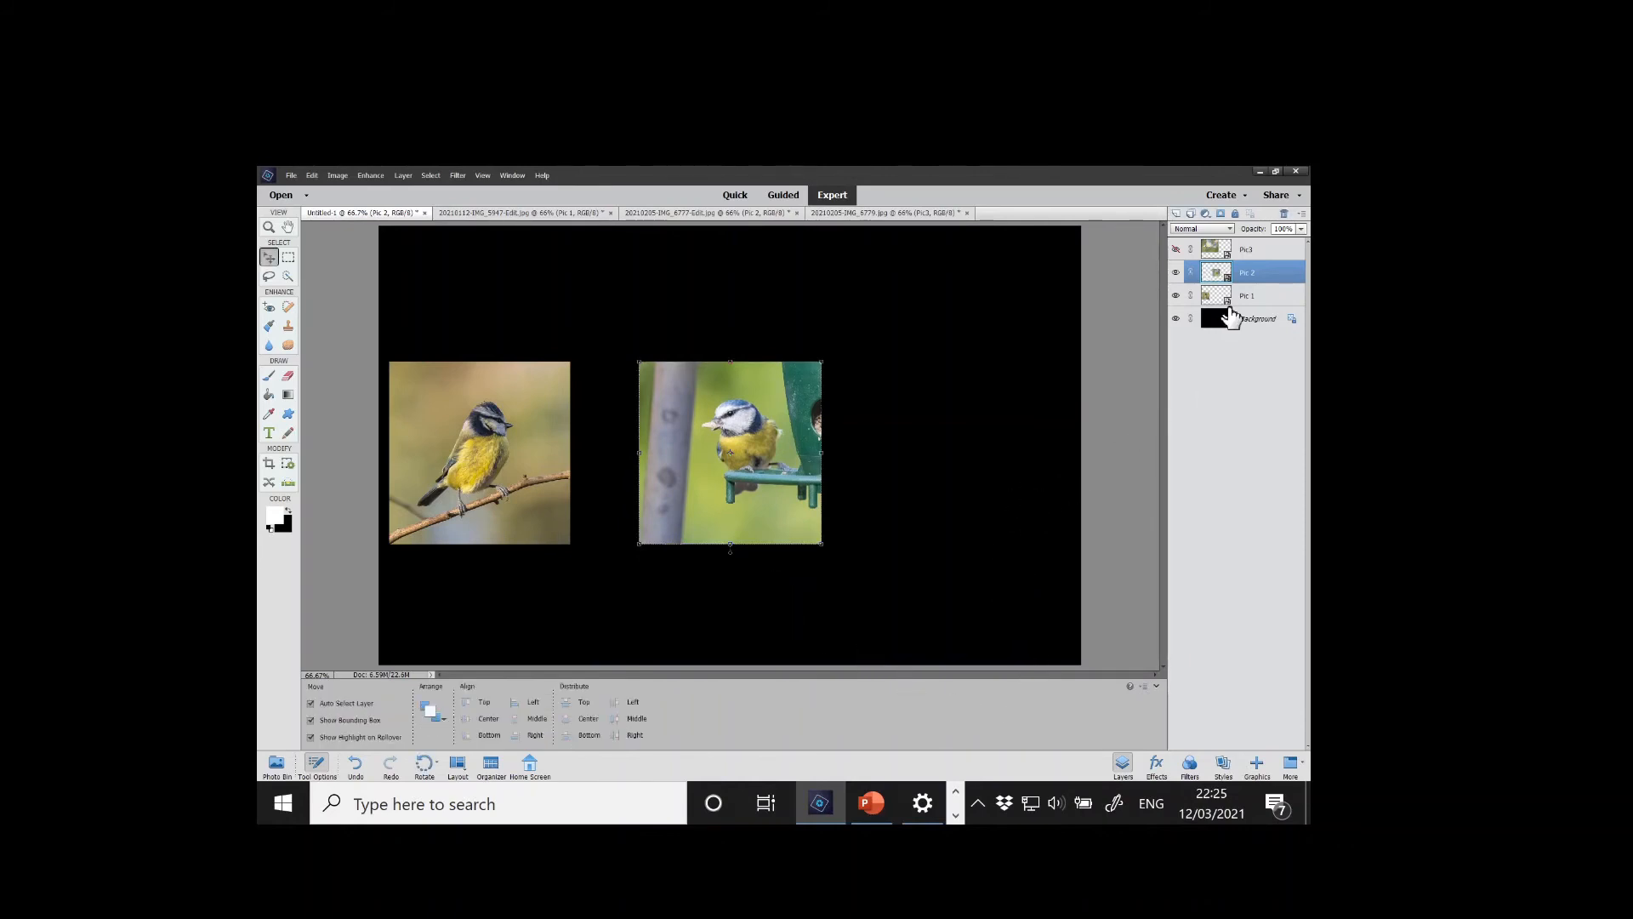
Show the Pic3 layer, scale its photo to about 42% and place it near the canvas's right edge, level with the others
left_click(1267, 255)
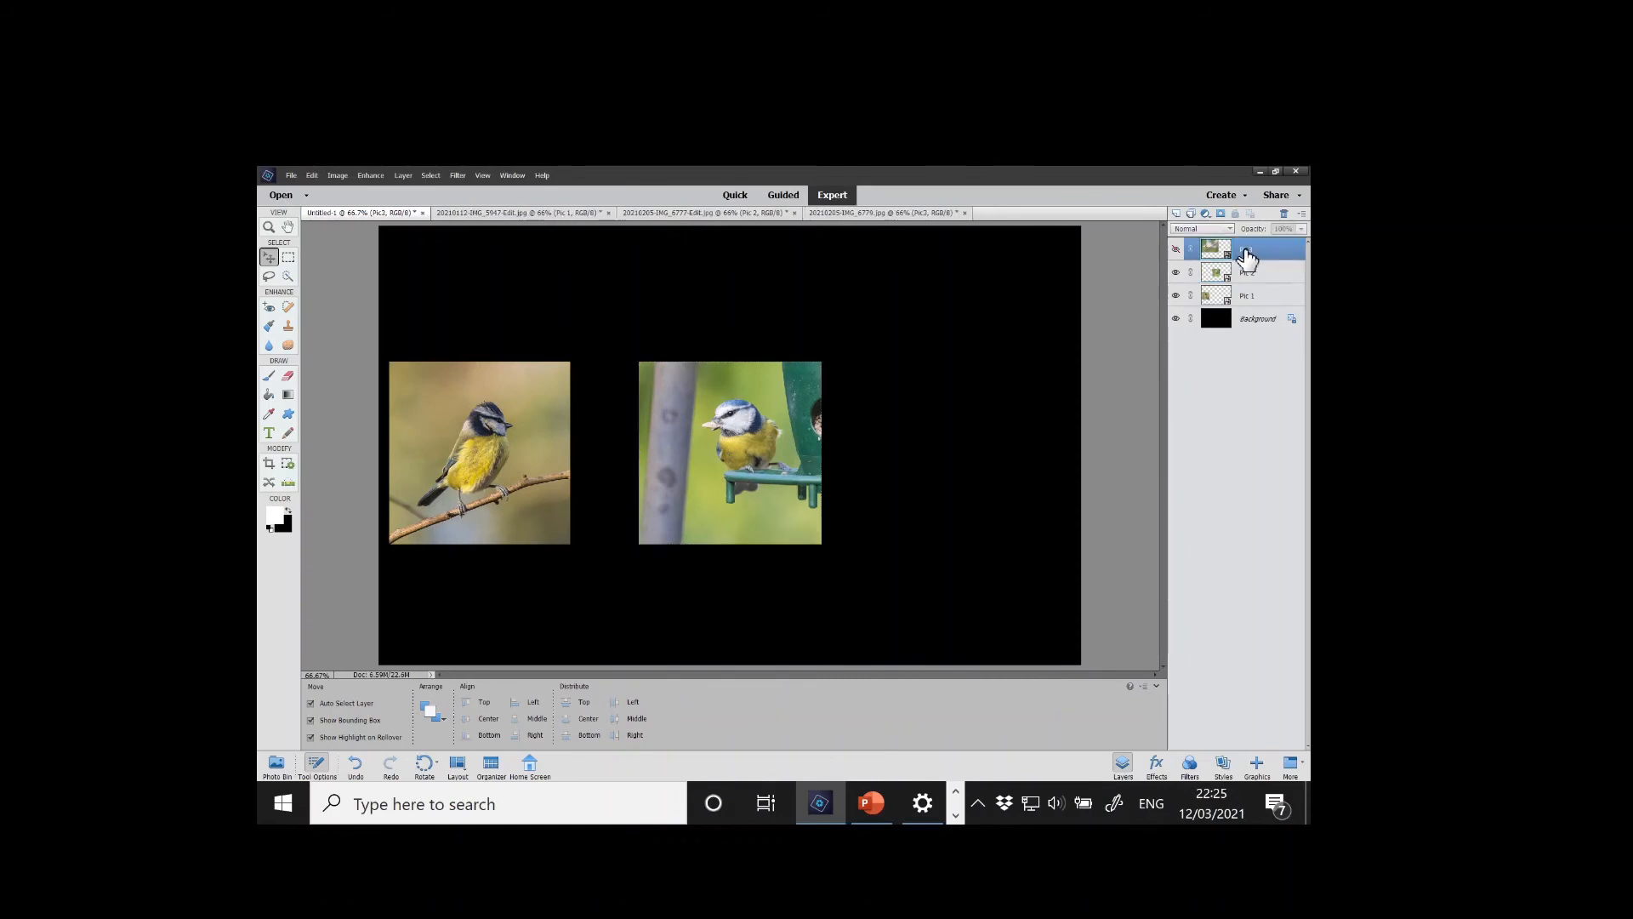
left_click(1175, 250)
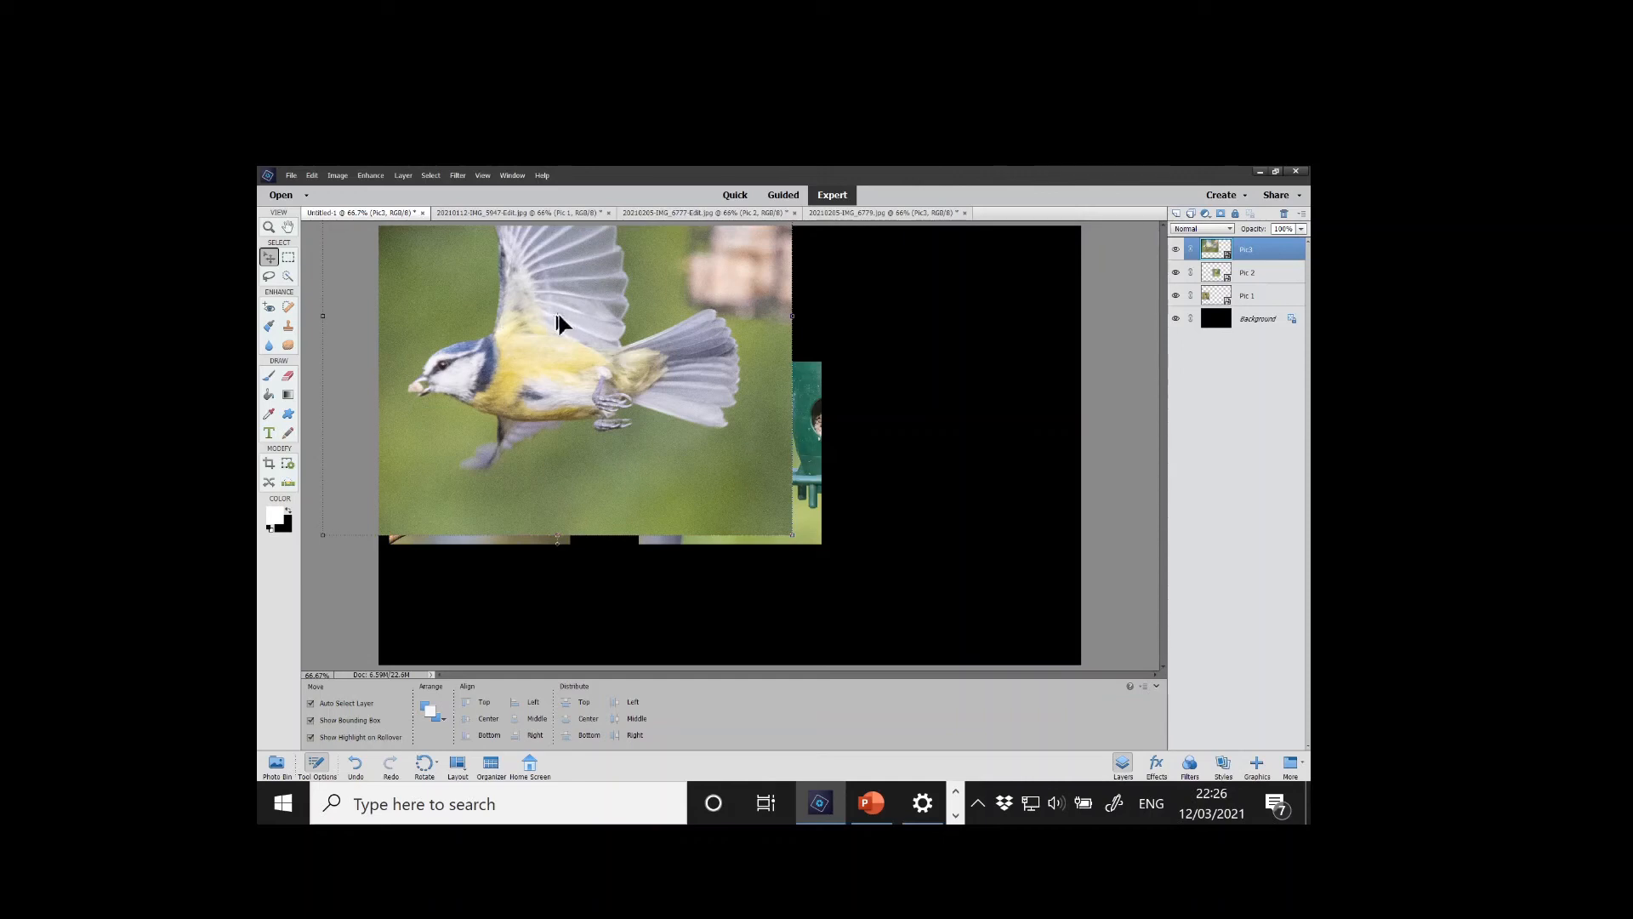
left_click_drag(558, 315, 720, 404)
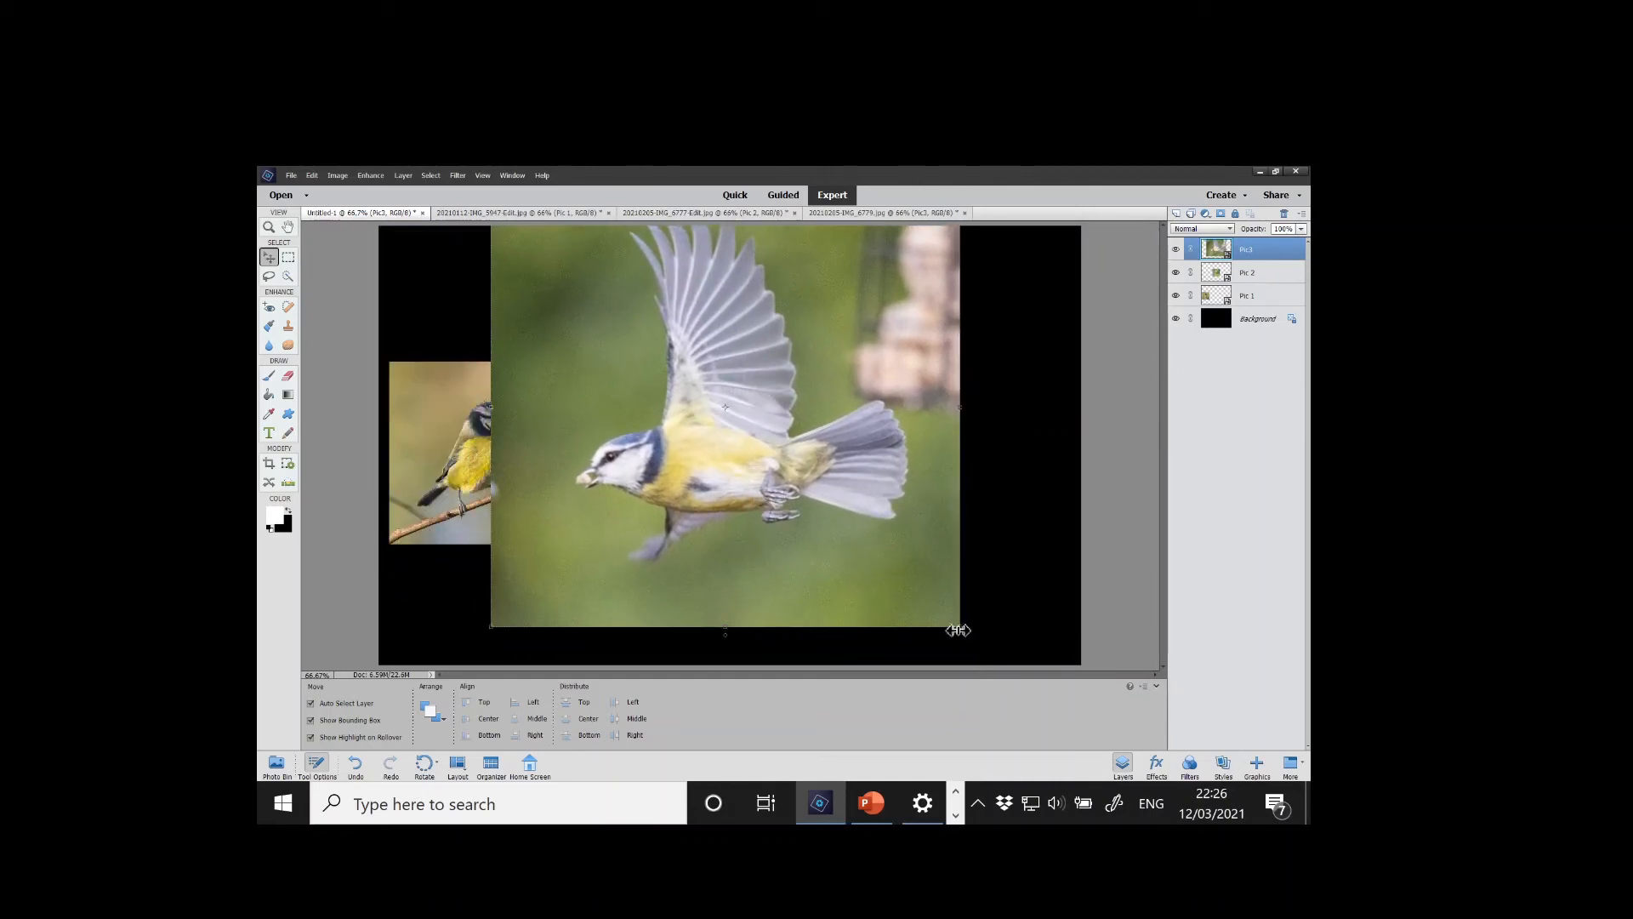
left_click_drag(957, 626, 687, 372)
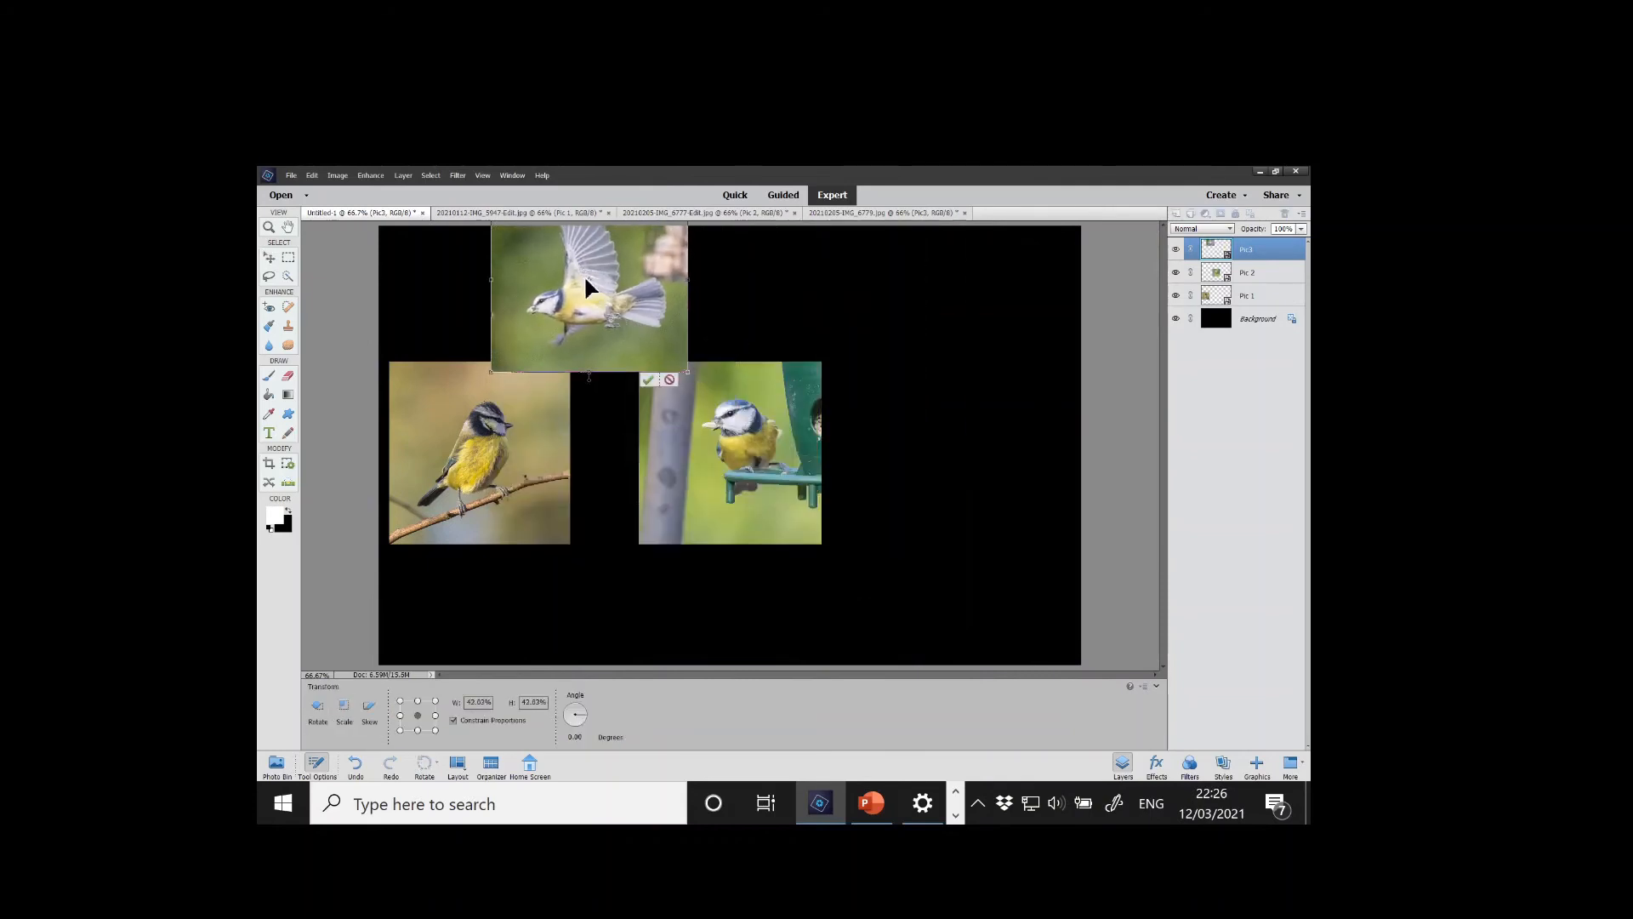
left_click_drag(585, 279, 892, 464)
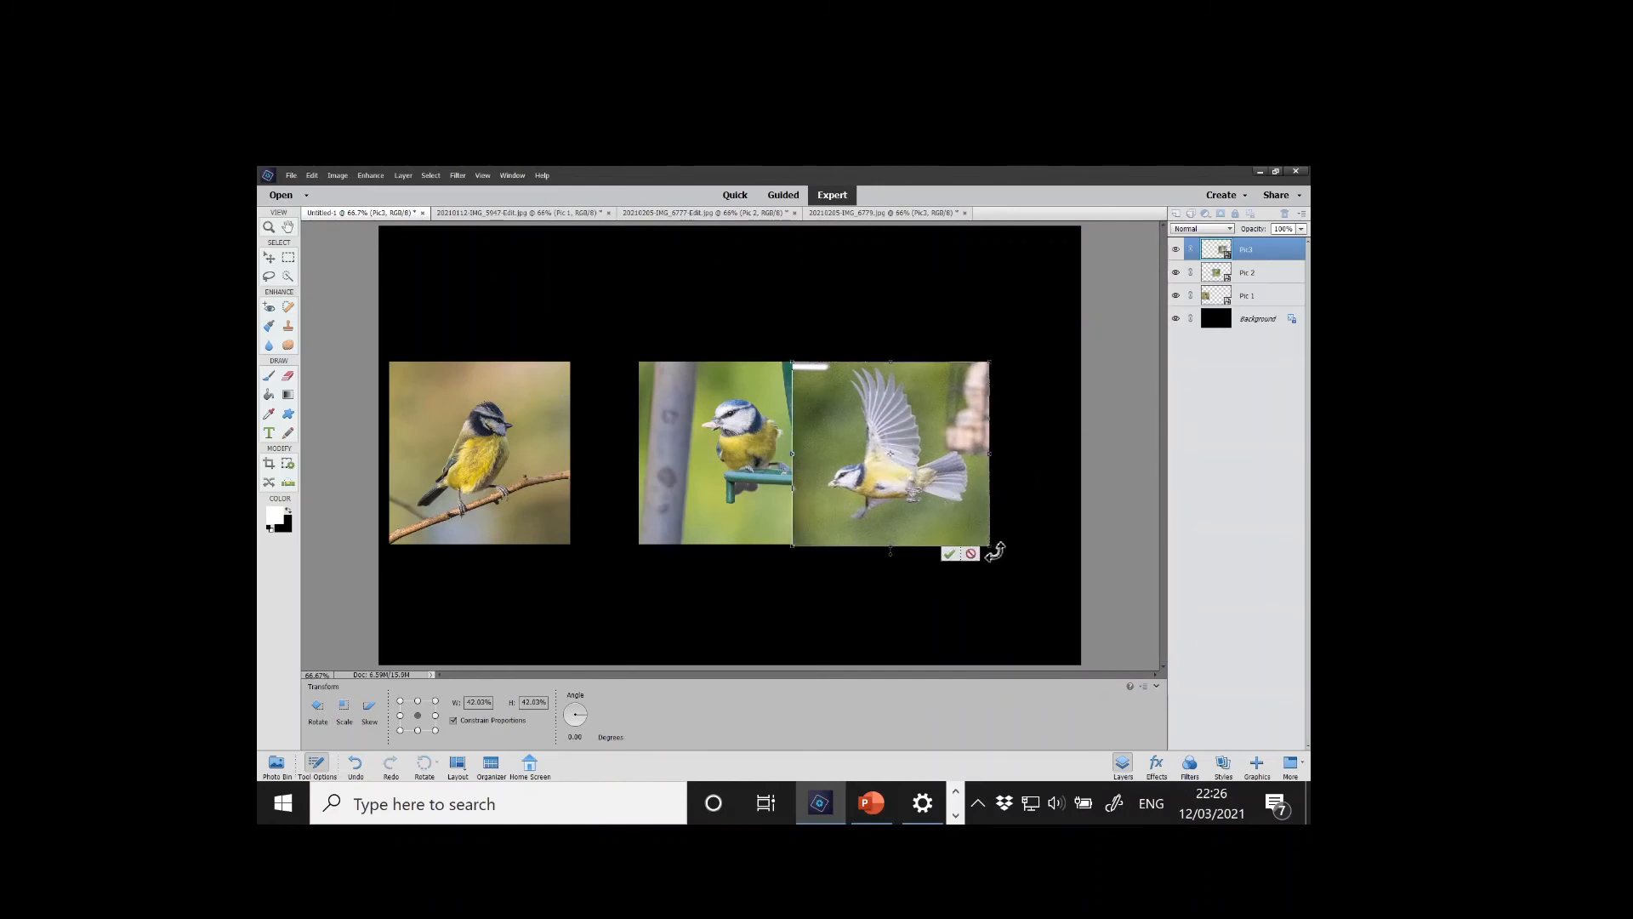
left_click_drag(987, 545, 986, 544)
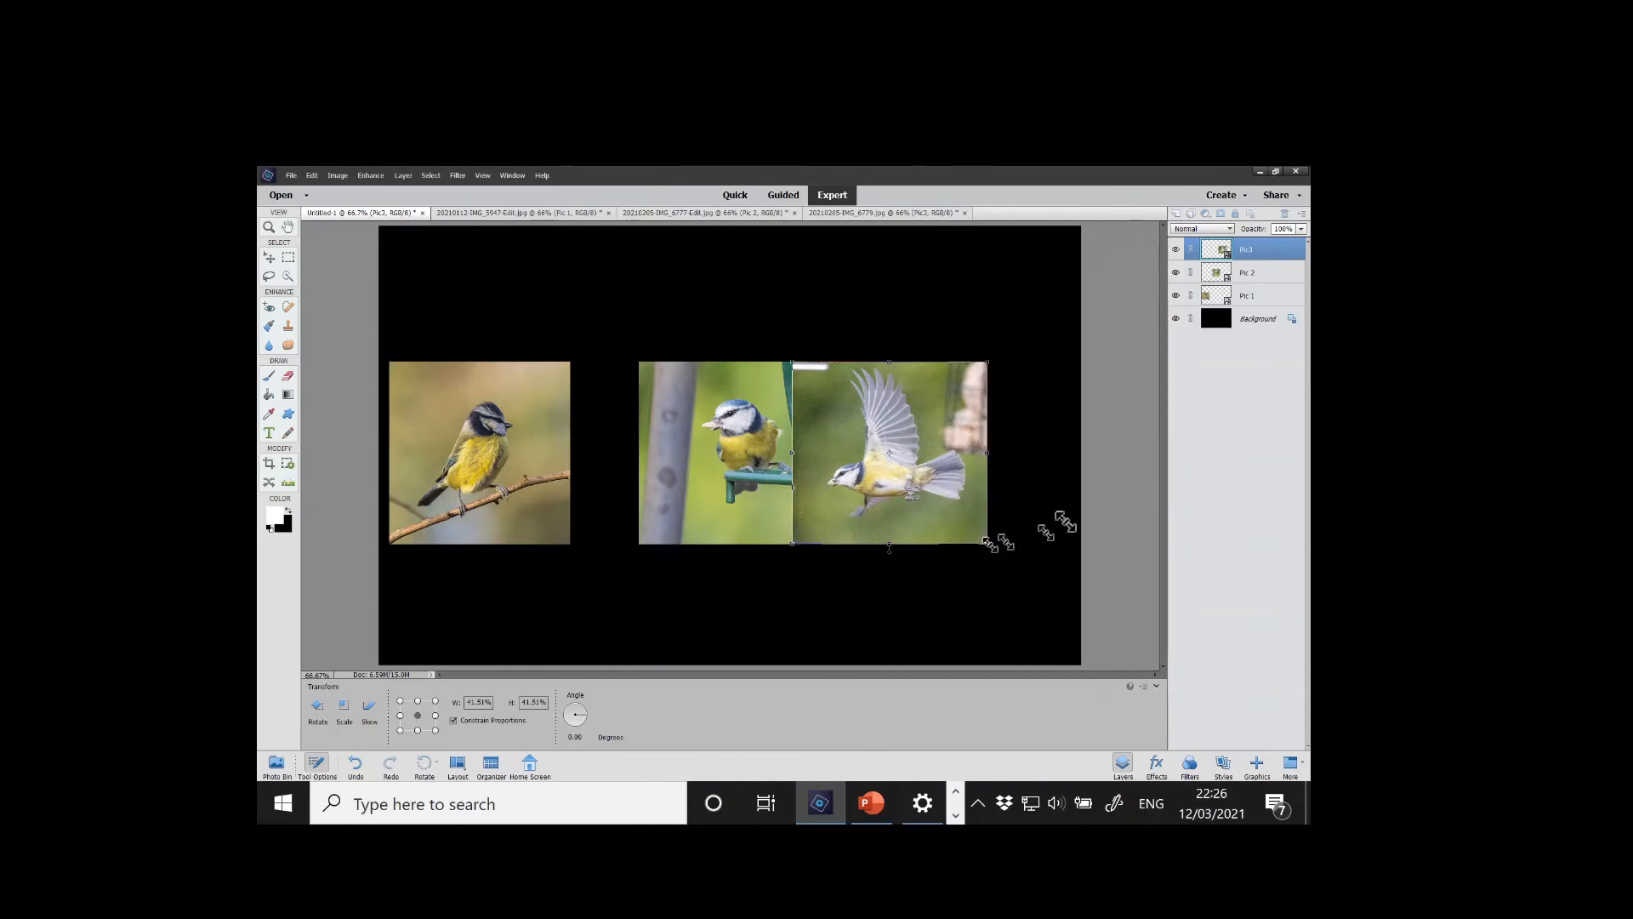
left_click_drag(889, 452, 974, 453)
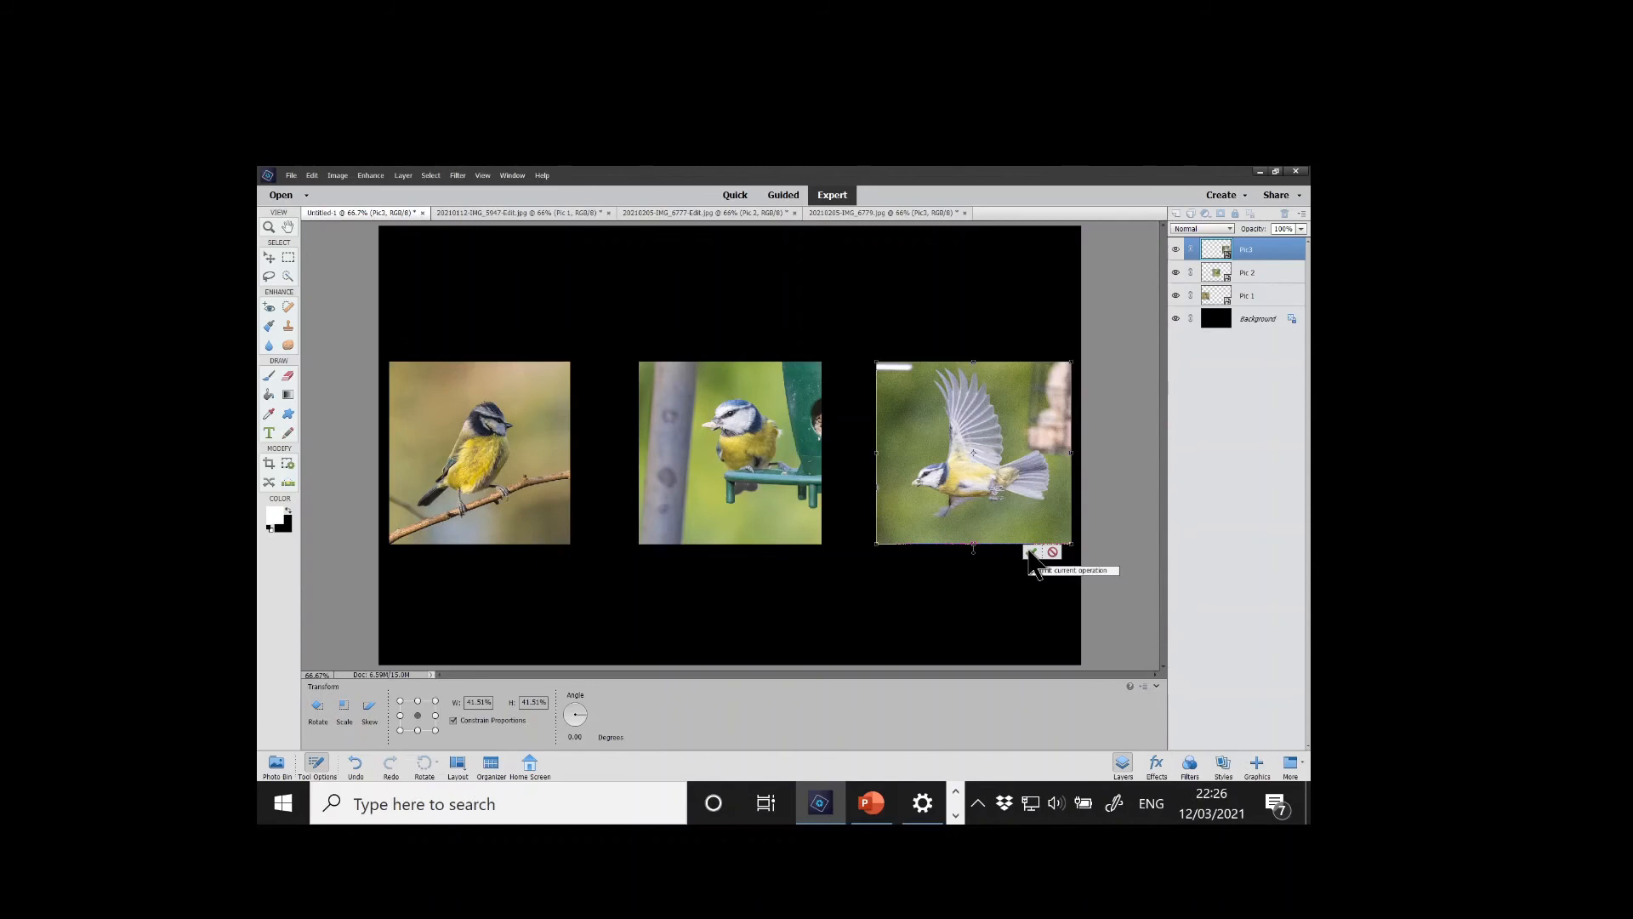
left_click(1031, 552)
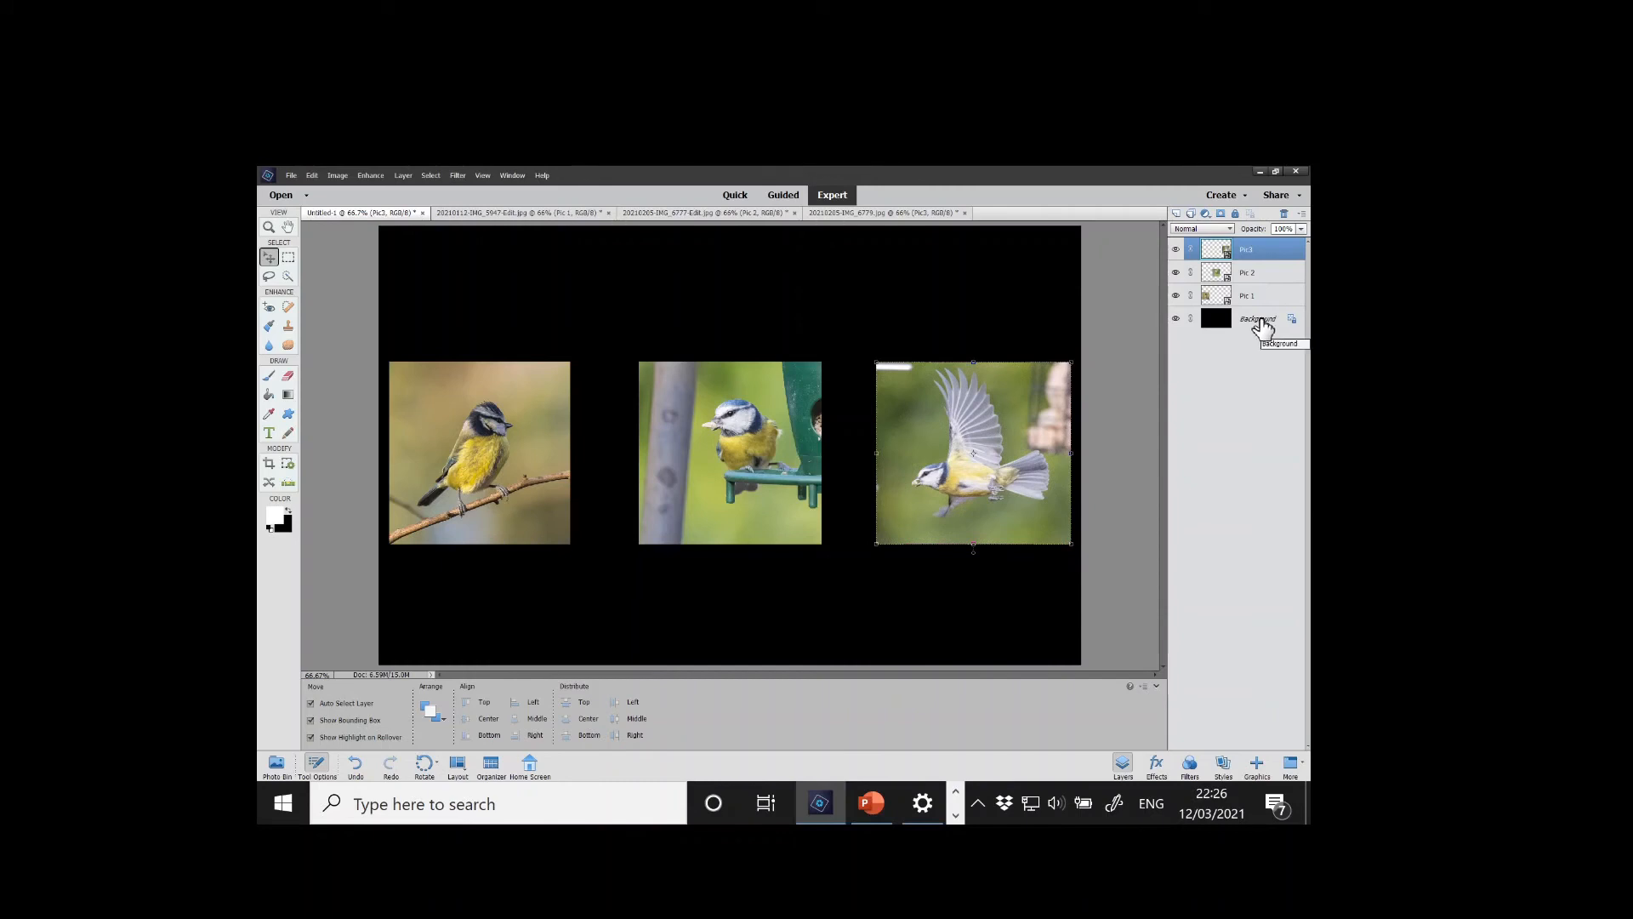
Merge all visible layers into the Background layer
left_click(1262, 328)
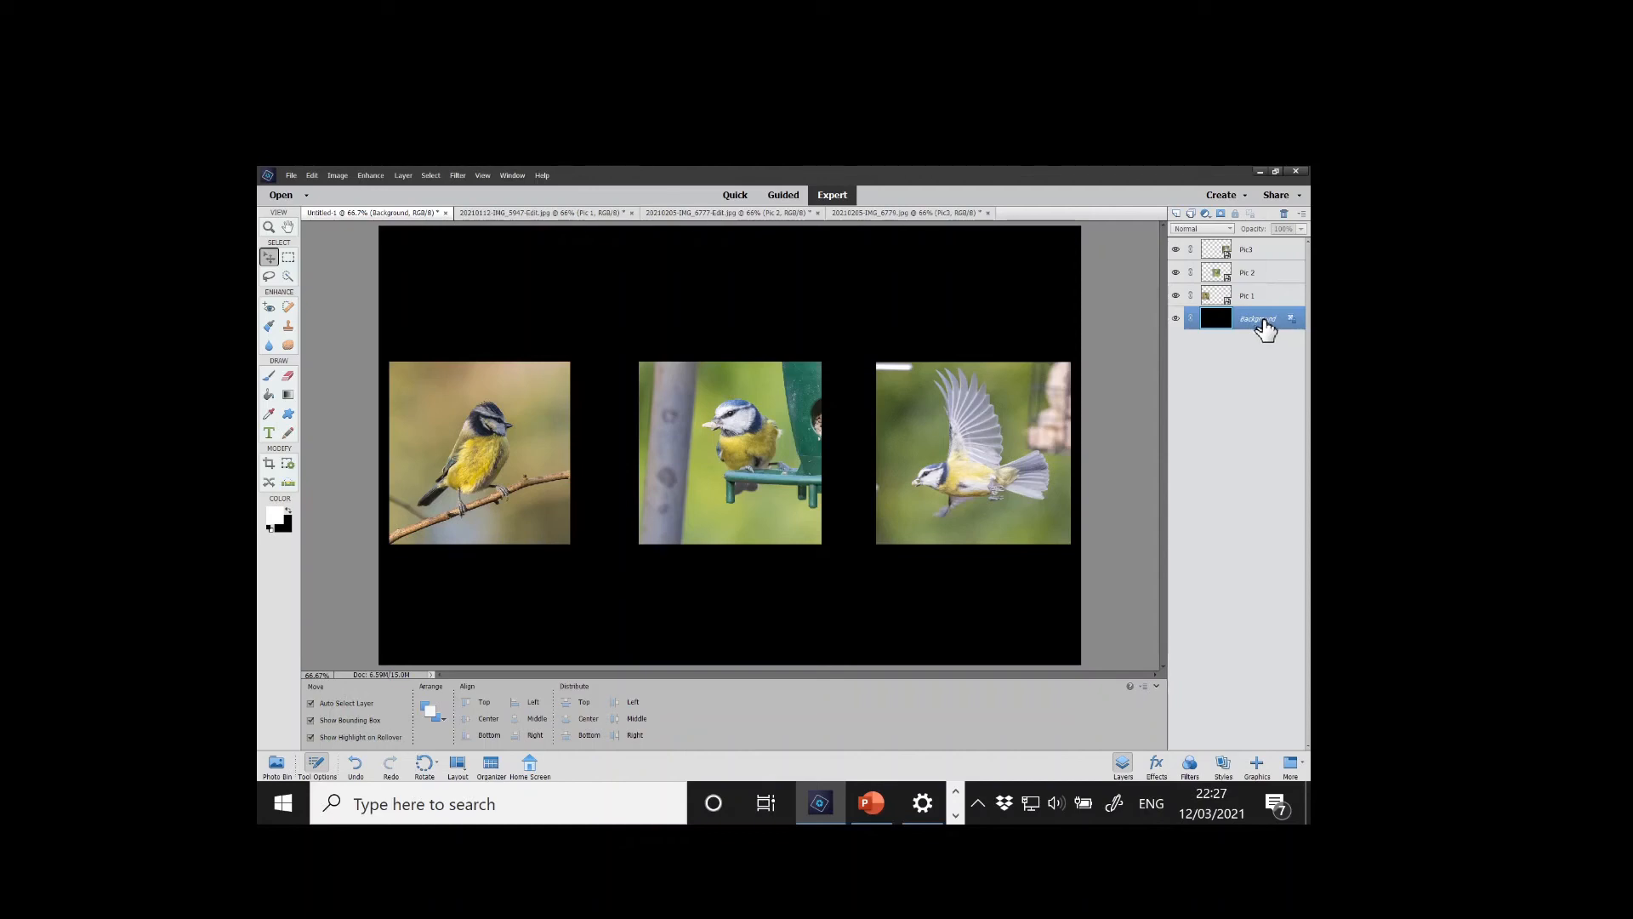
right_click(1262, 320)
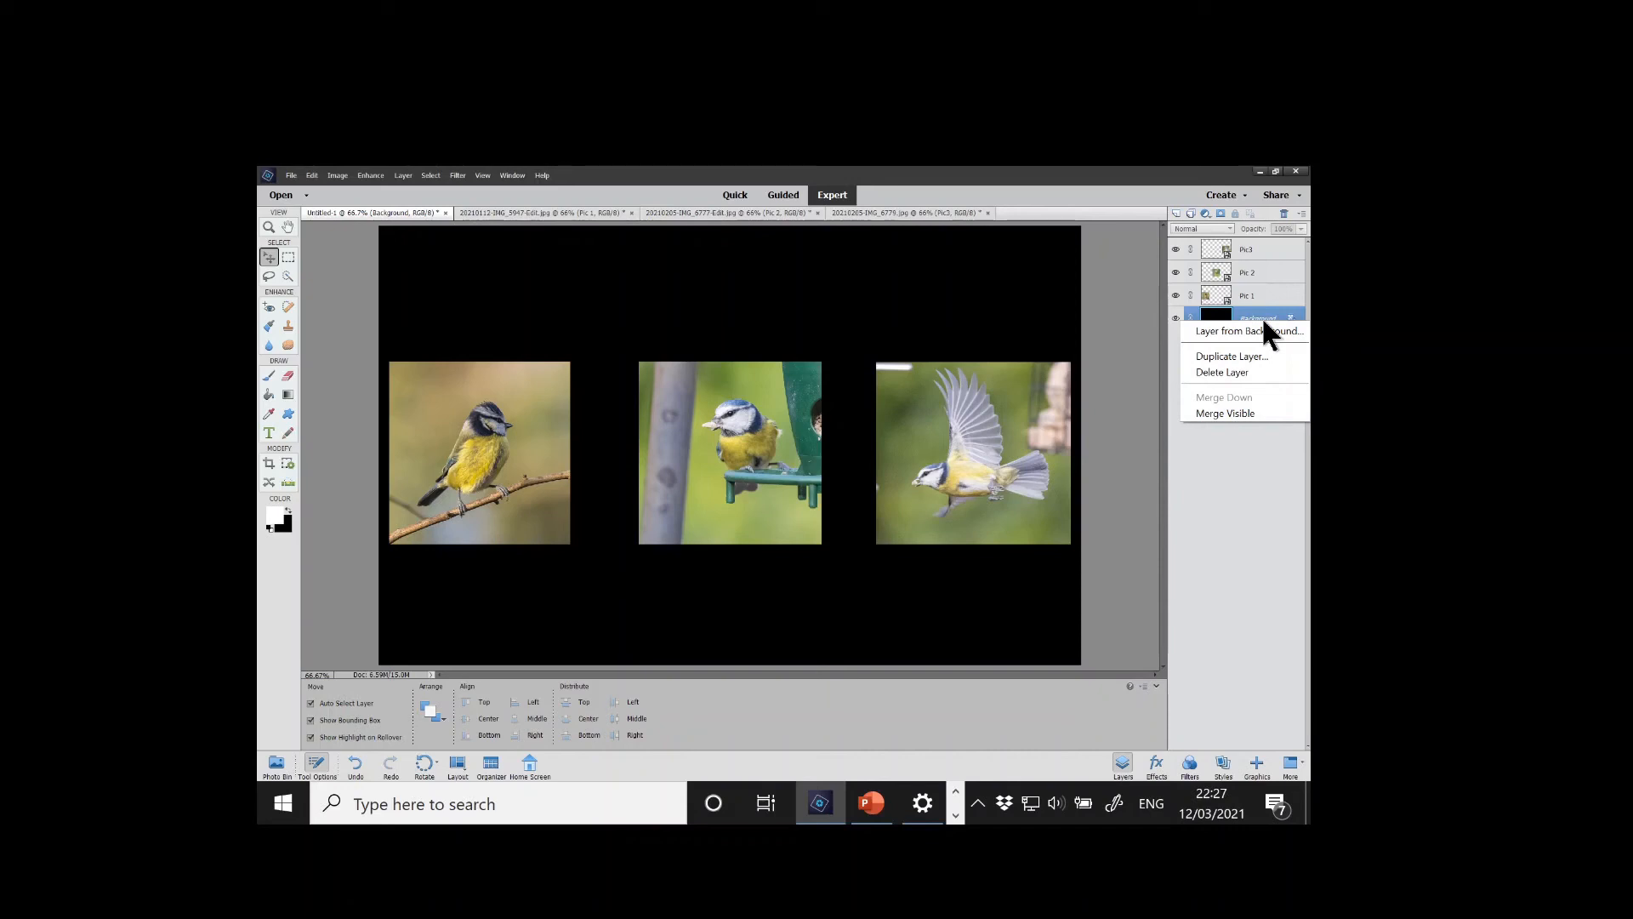
left_click(1237, 412)
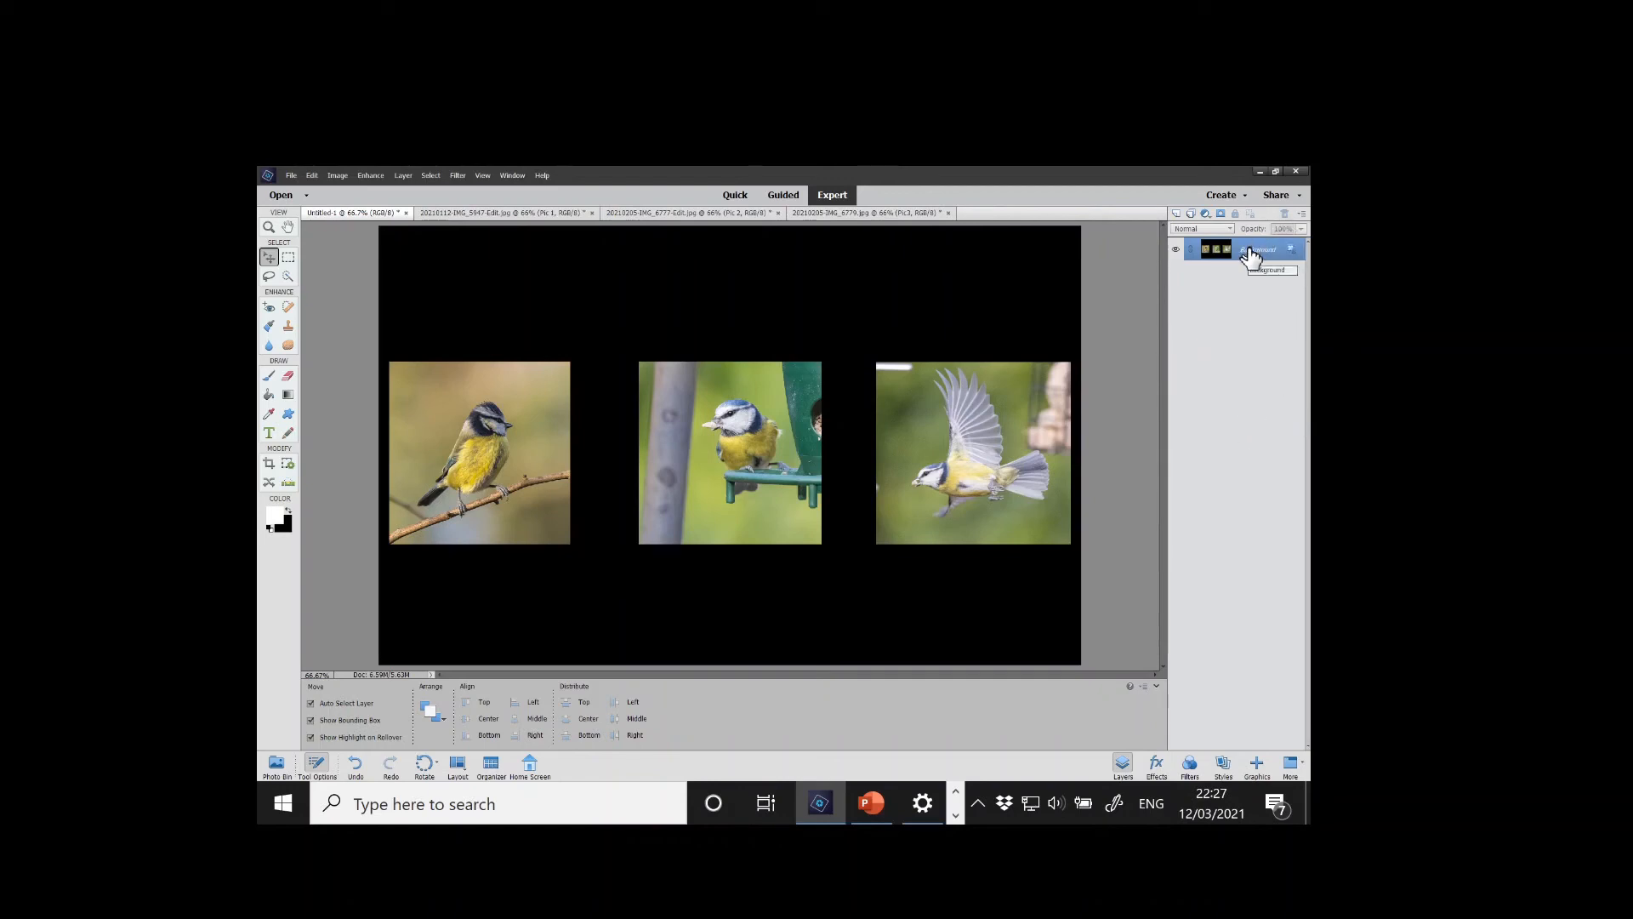
Save the merged panel in the Blue Tit folder as a JPEG named "Birds 4" at Maximum quality
left_click(291, 176)
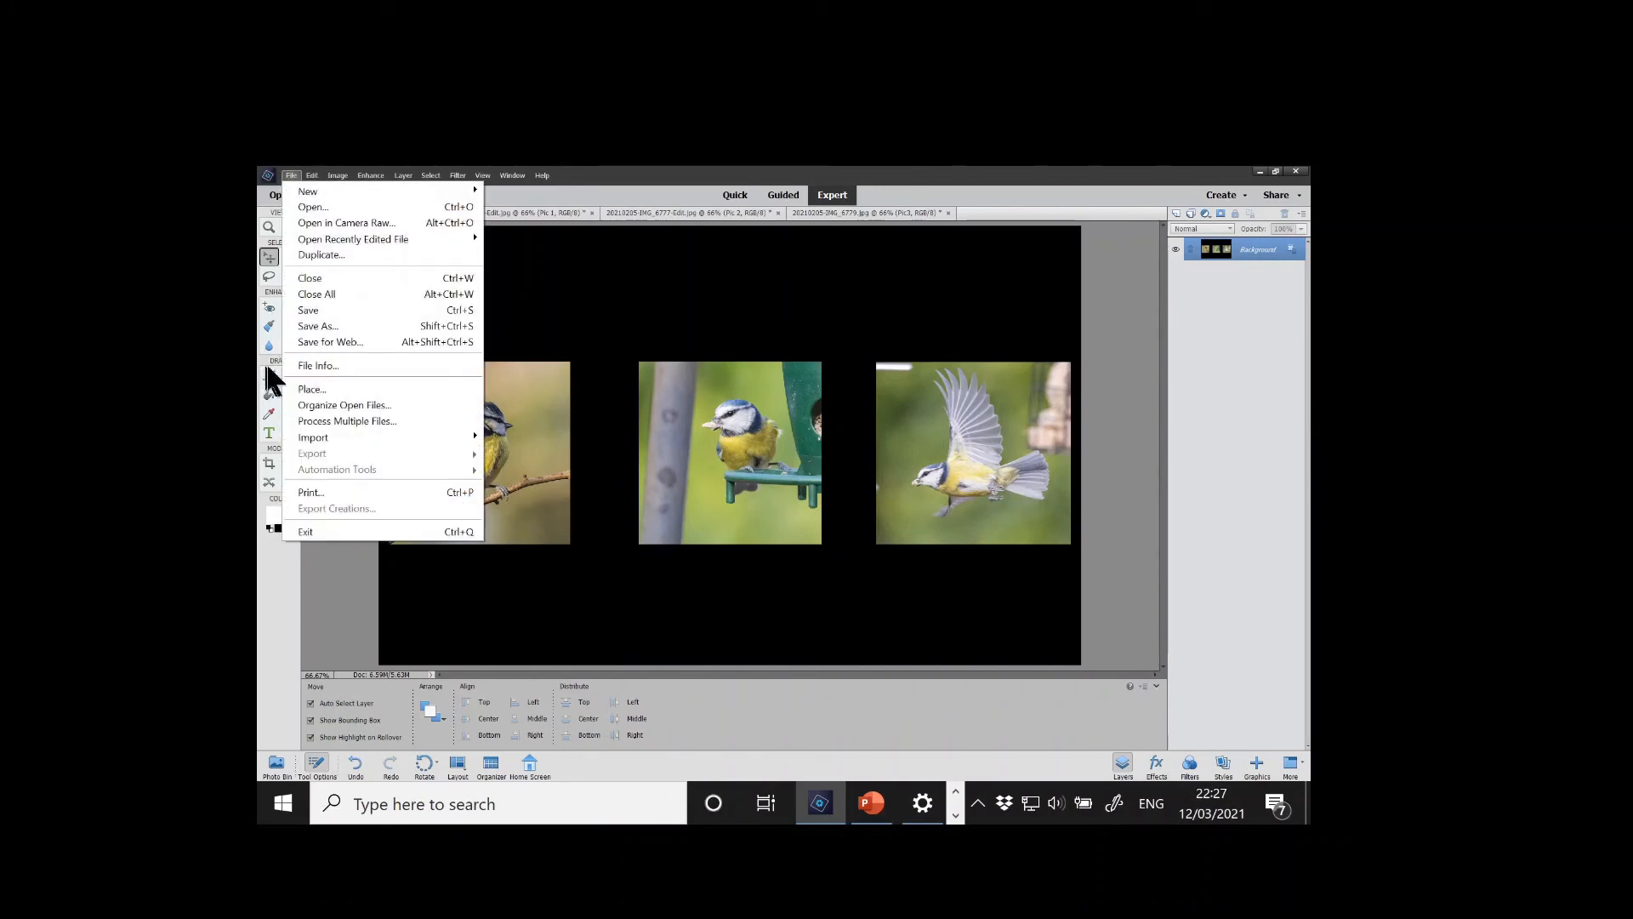
left_click(324, 326)
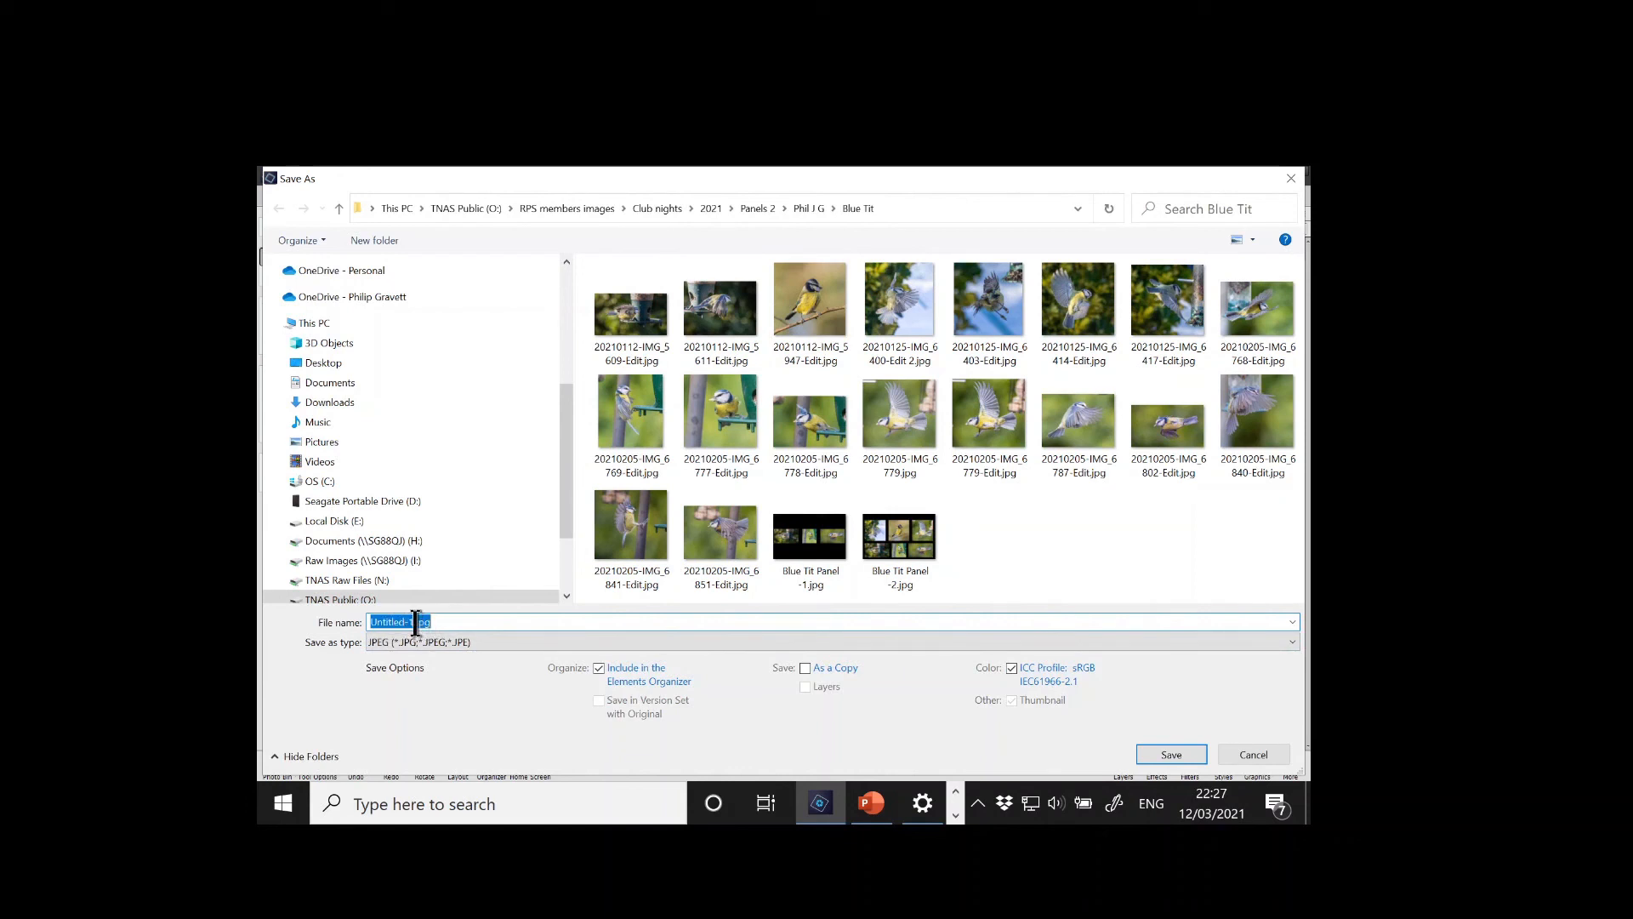
left_click_drag(415, 622, 356, 618)
type("B")
key("BackSpace")
key("BackSpace")
key("BackSpace")
type("irds 4")
left_click(1171, 754)
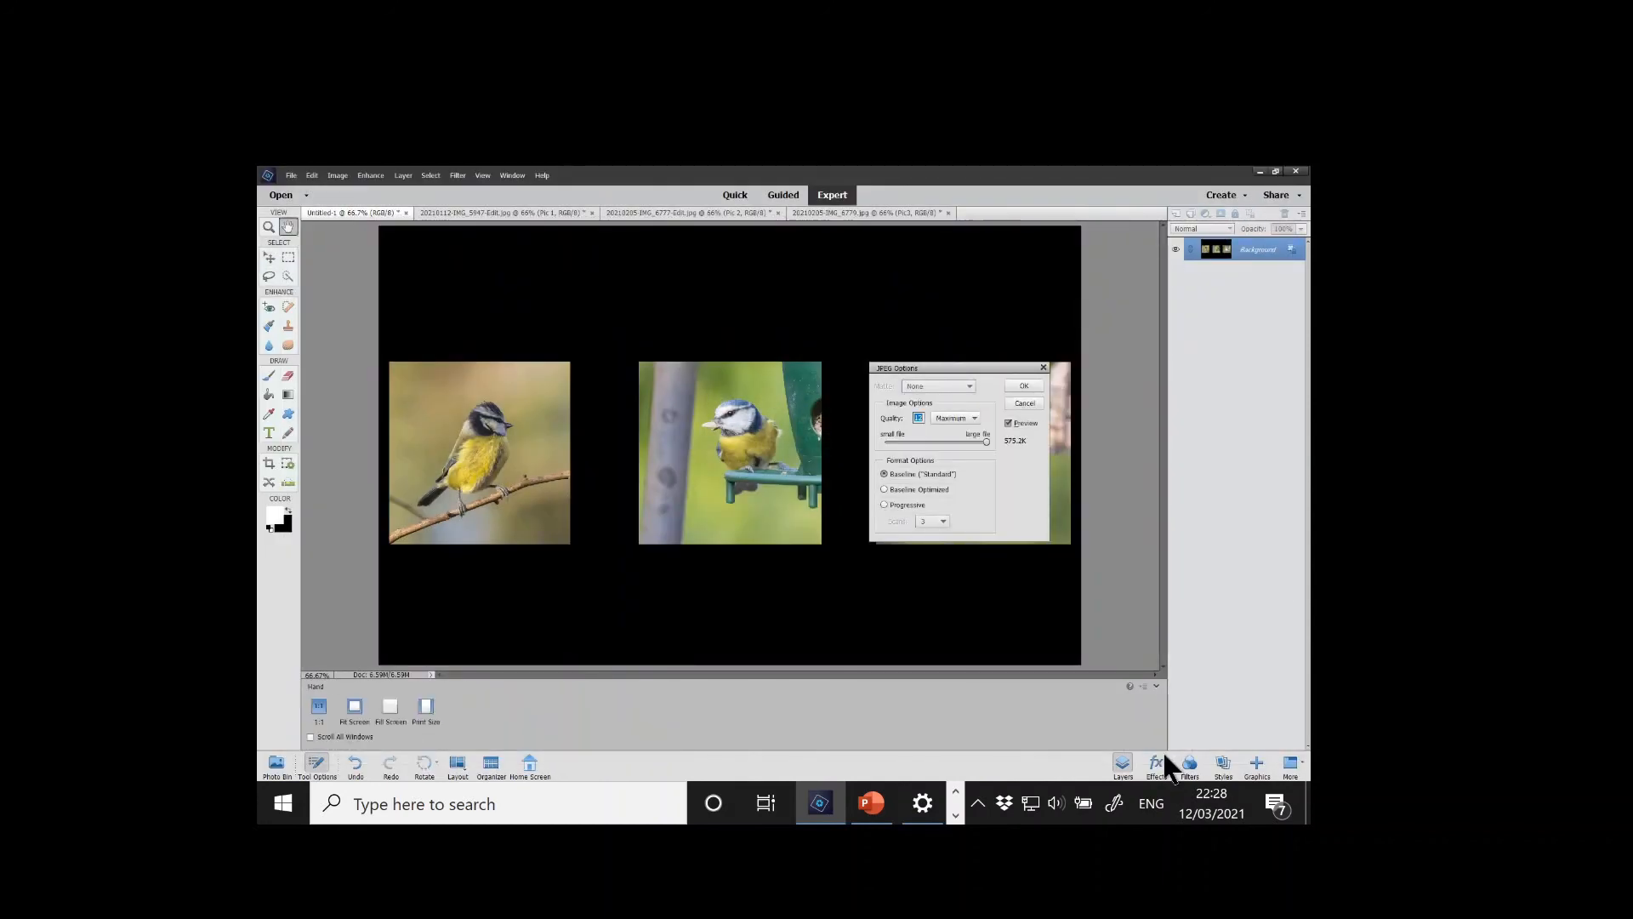
left_click(1025, 386)
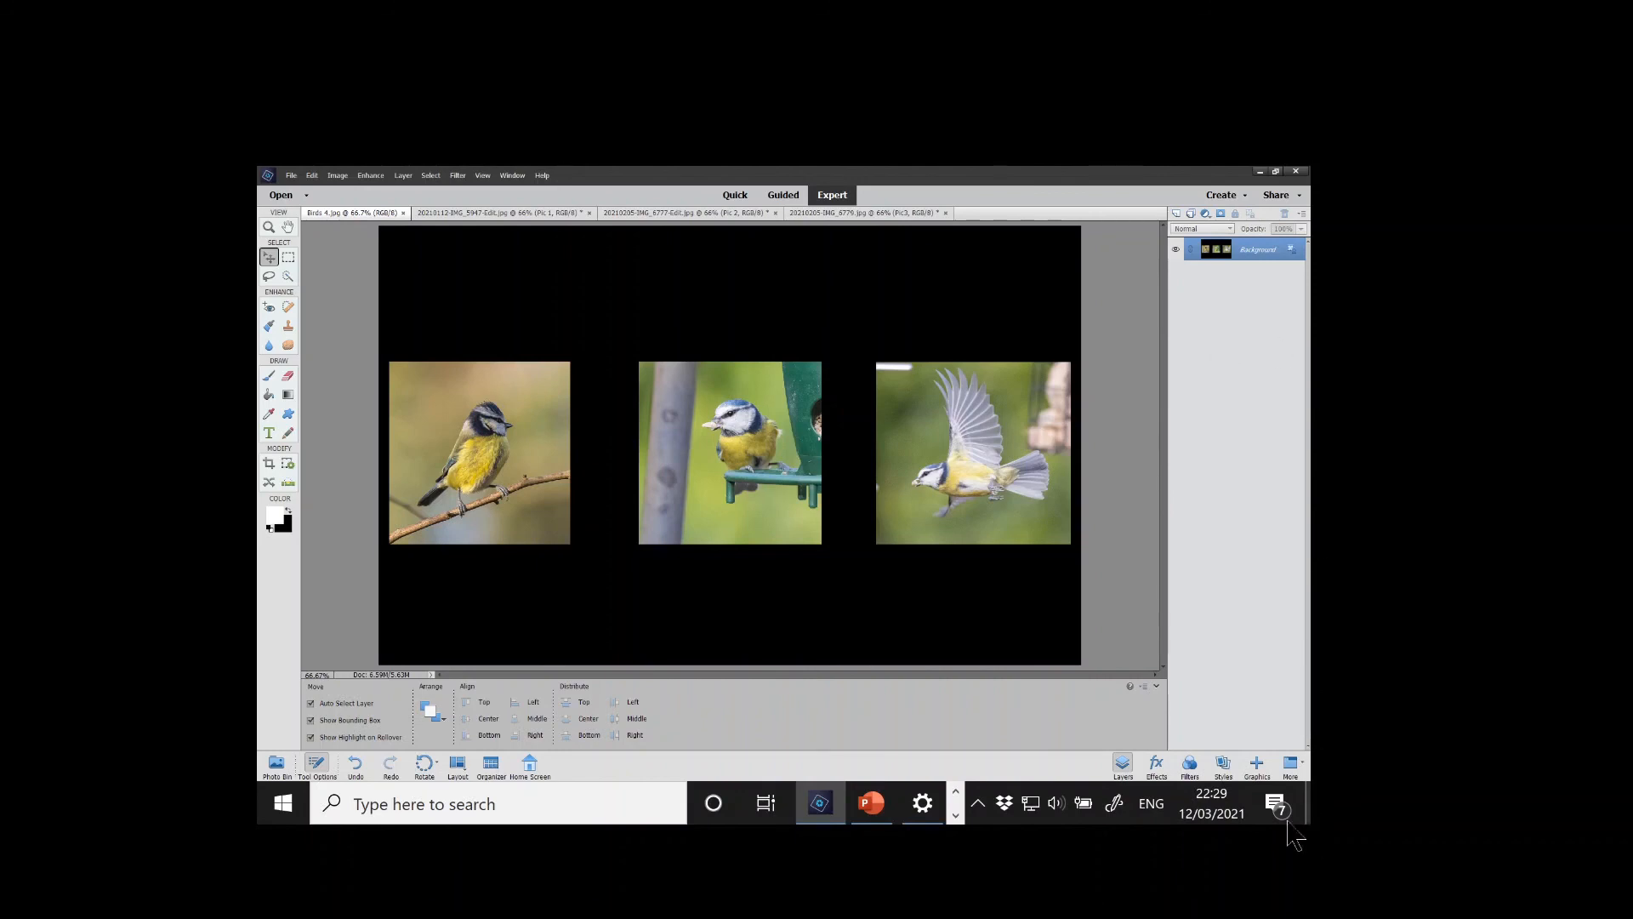
left_click(1303, 764)
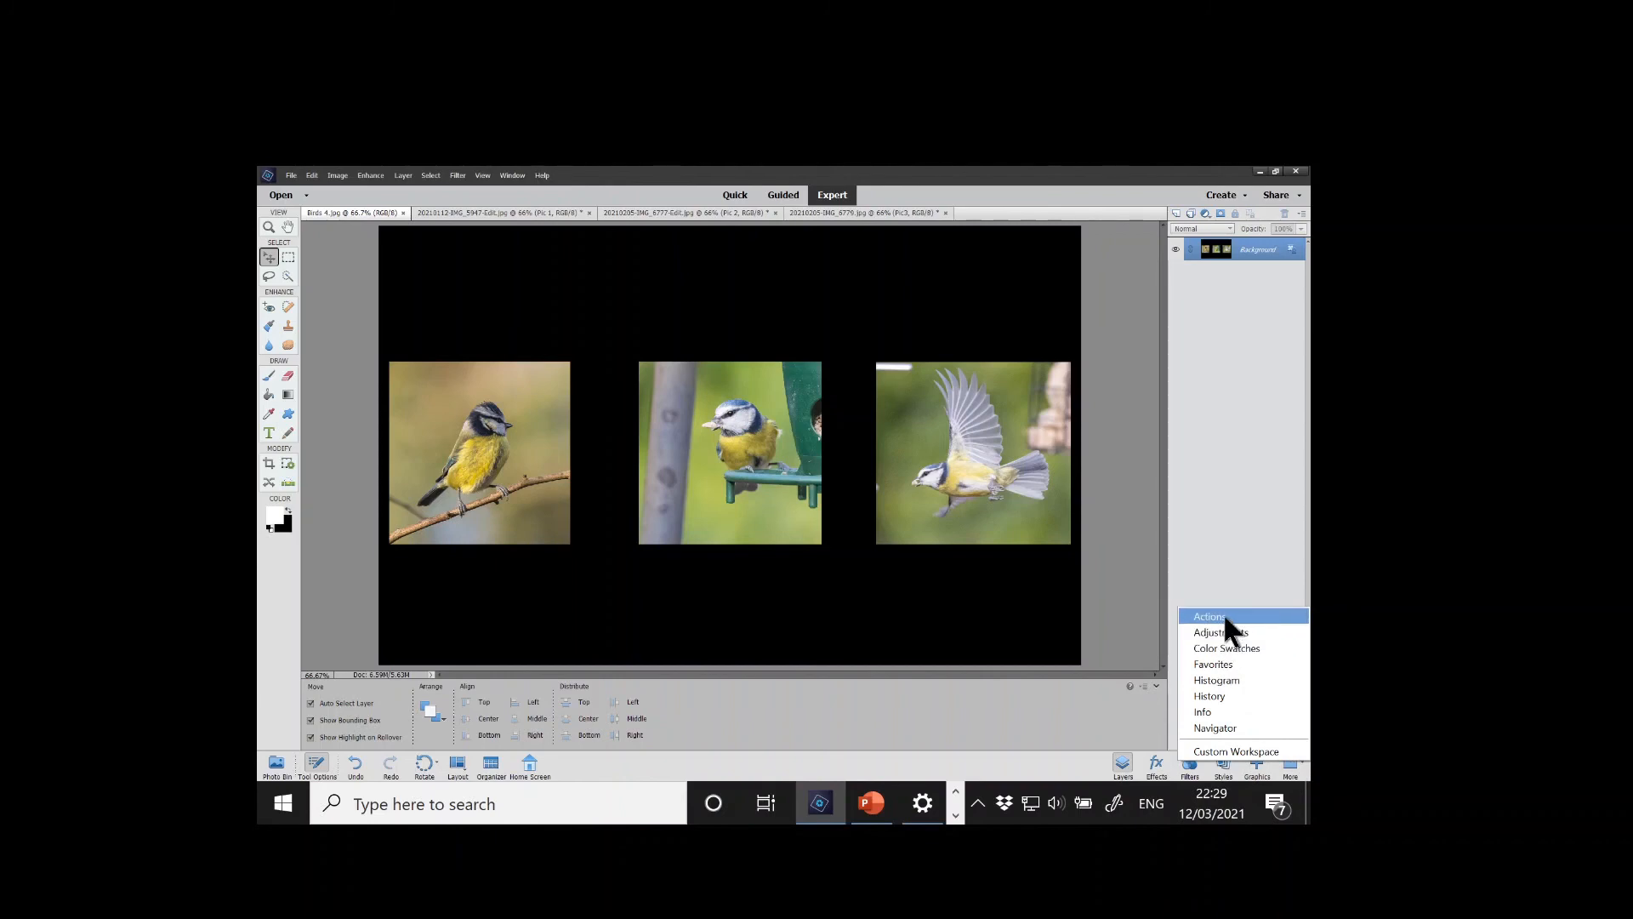
left_click(1249, 574)
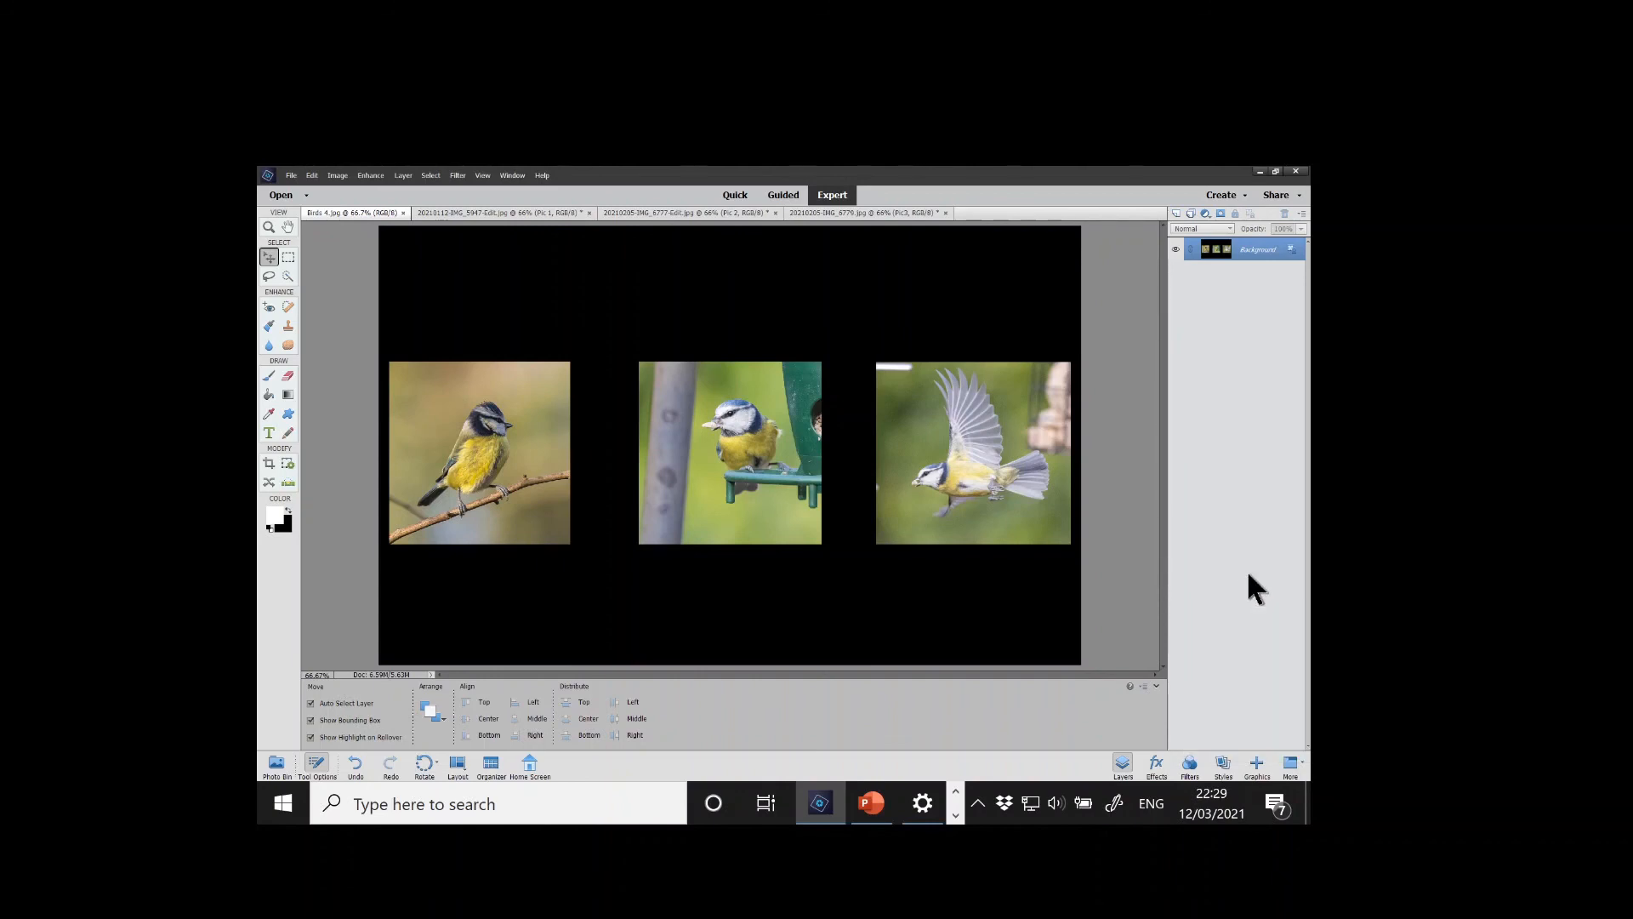